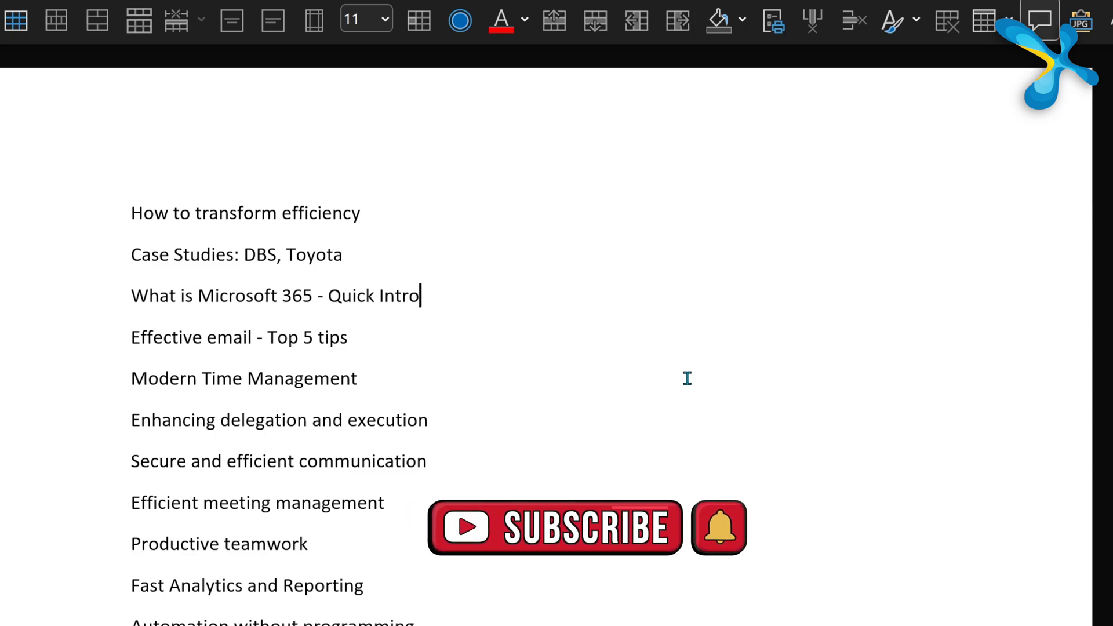
Step: Select all the topic paragraphs, convert them to a table, then undo the conversion
{"action": "key", "text": "ctrl+a"}
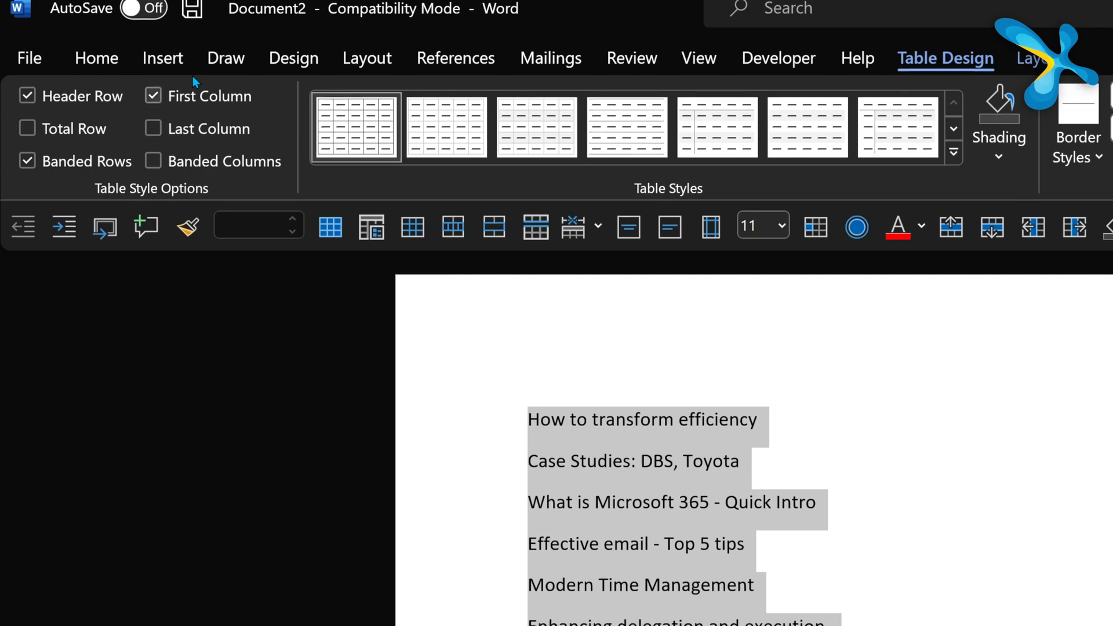
{"action": "left_click", "coordinate": [174, 76]}
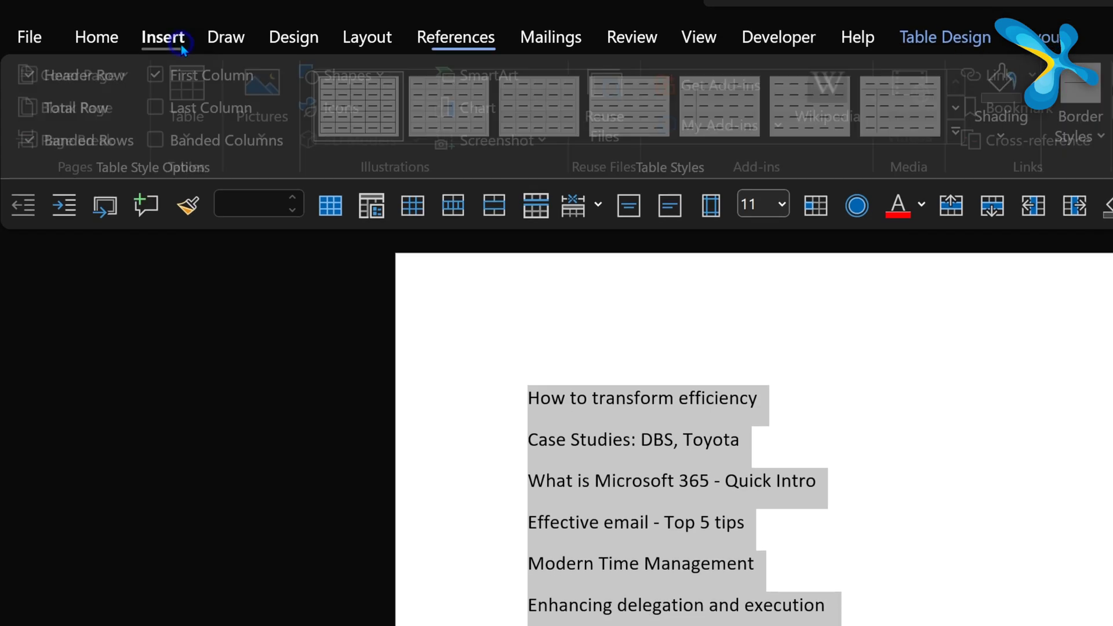
{"action": "left_click", "coordinate": [192, 76]}
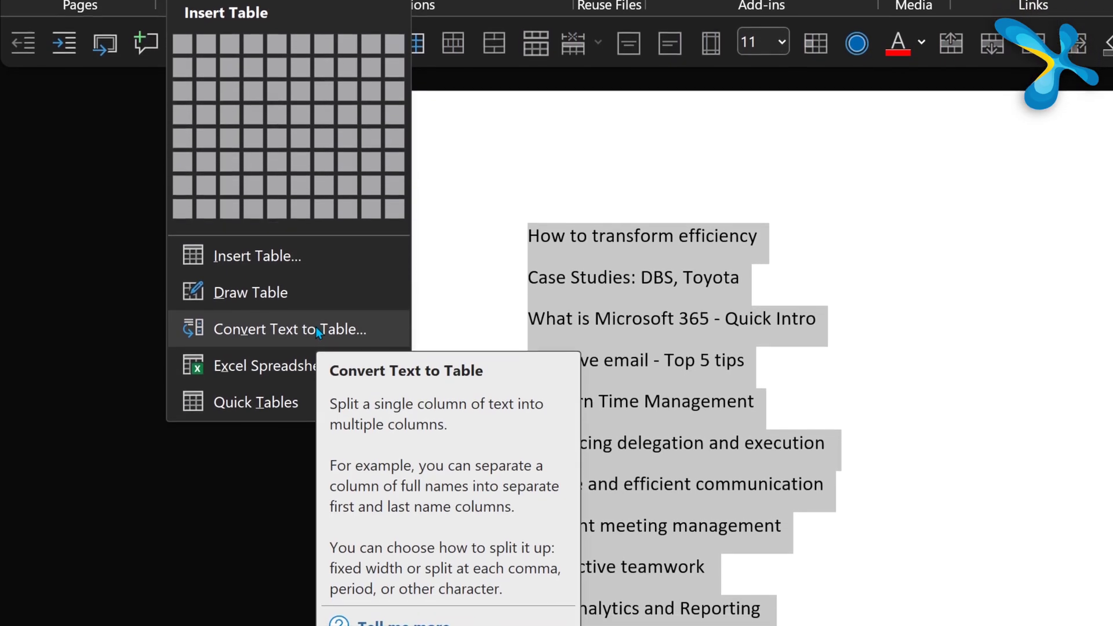
{"action": "left_click", "coordinate": [315, 318]}
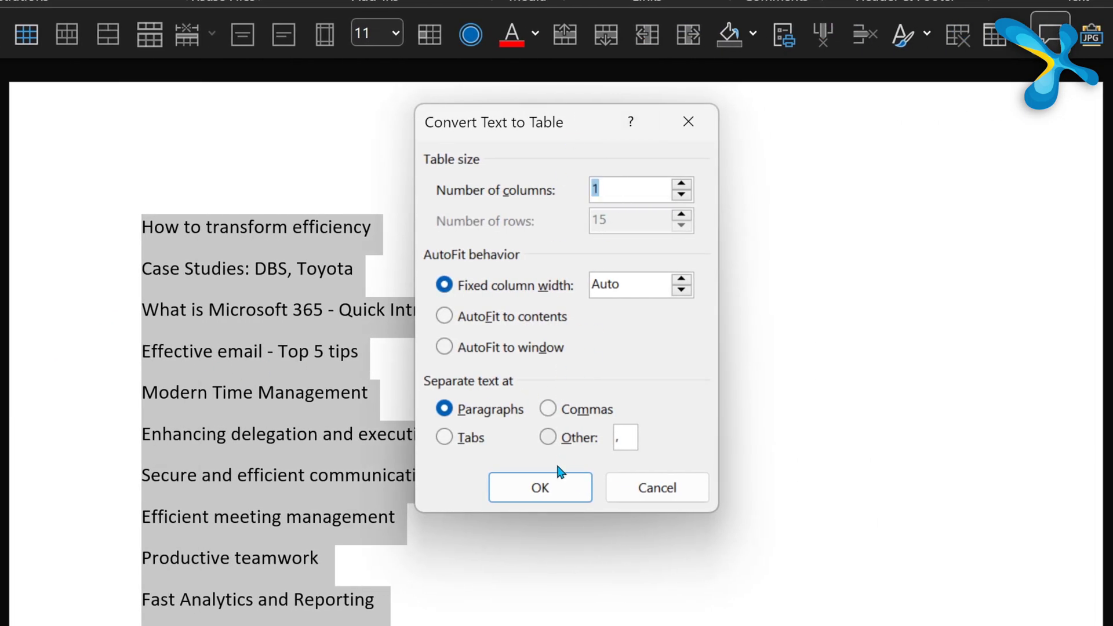
{"action": "left_click", "coordinate": [555, 485]}
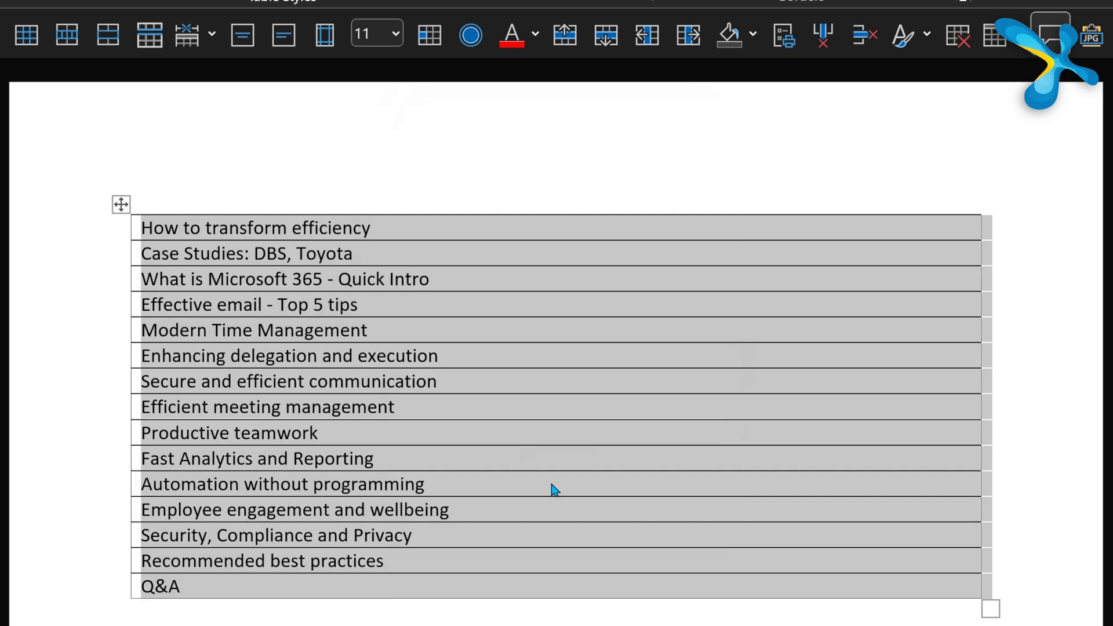
{"action": "key", "text": "ctrl+z"}
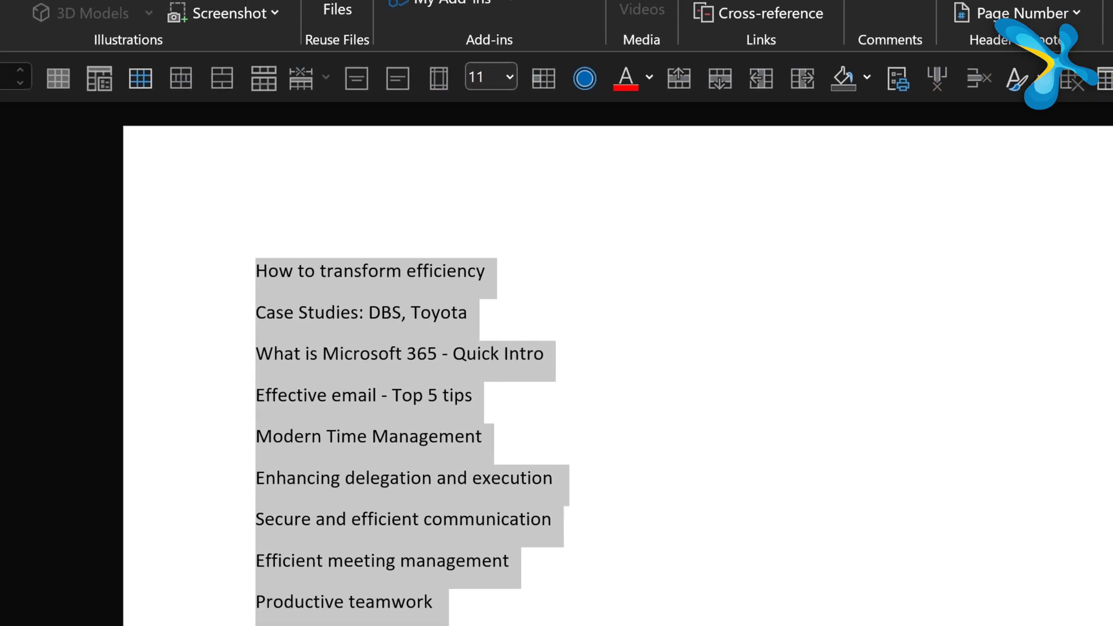
Step: Convert the selected topic text into a table with 5 columns
{"action": "left_click", "coordinate": [189, 87]}
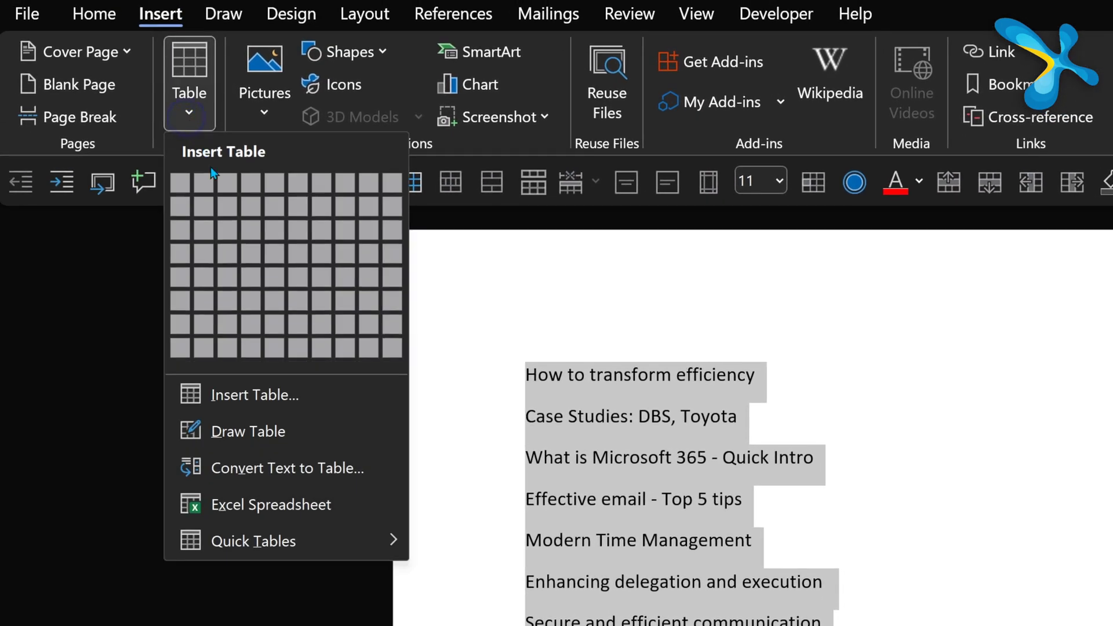
{"action": "left_click", "coordinate": [240, 480]}
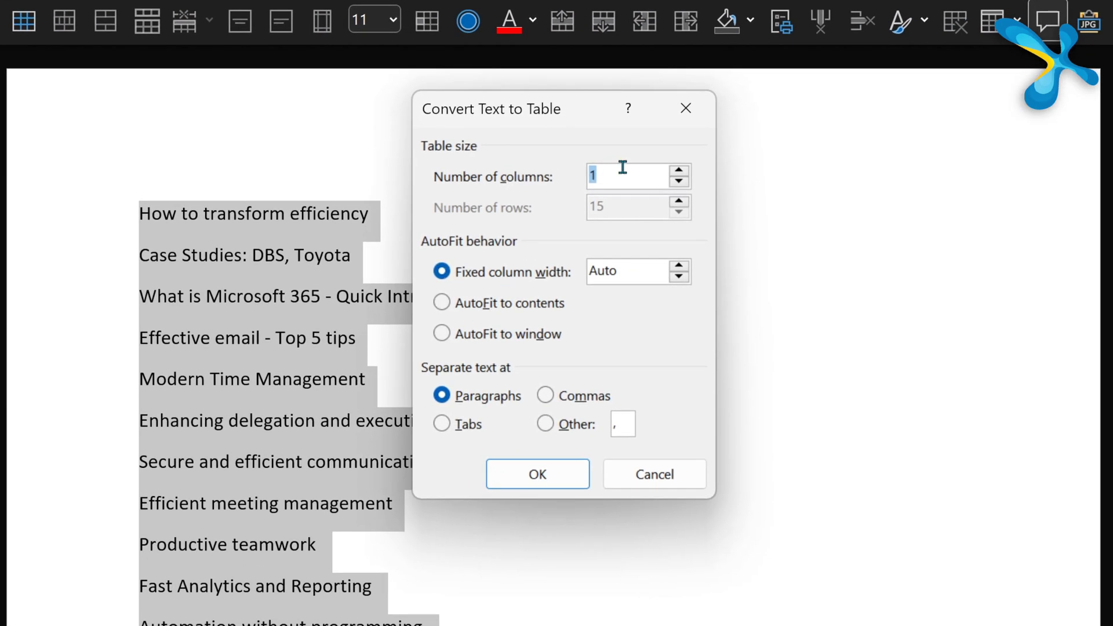
{"action": "type", "text": "5"}
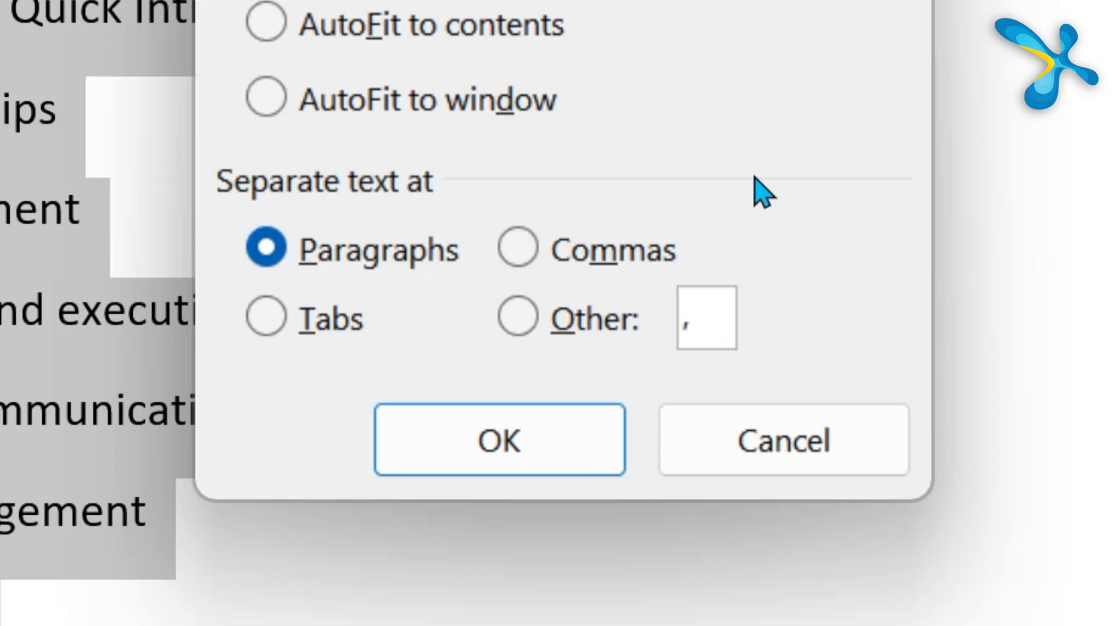
{"action": "left_click", "coordinate": [472, 446]}
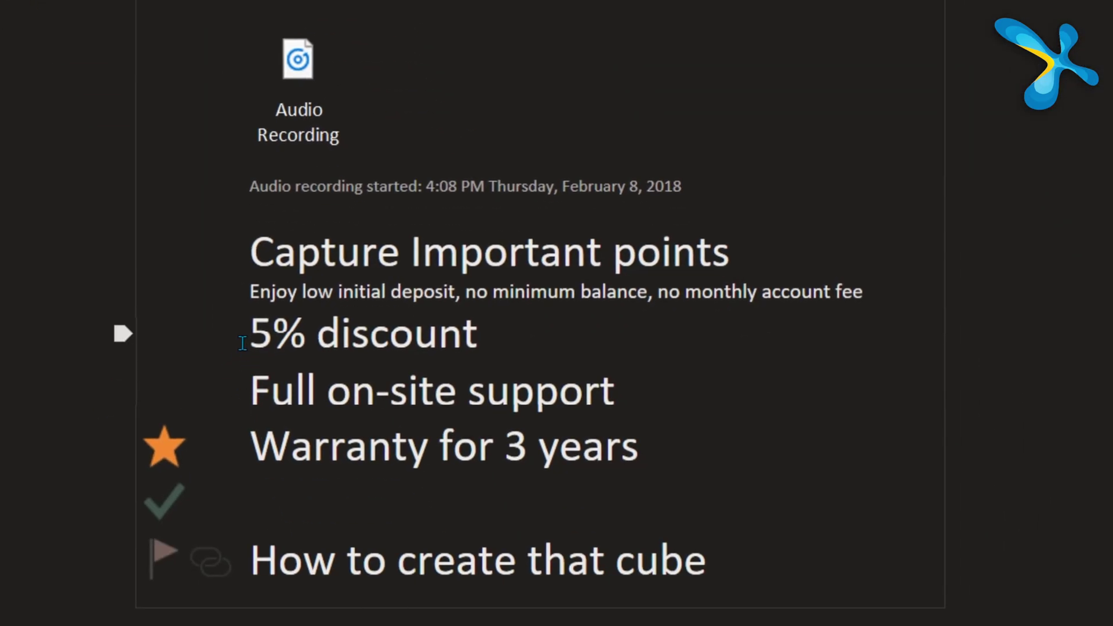
Step: Play the audio linked to the 5% discount line, then stop the playback
{"action": "mouse_move", "coordinate": [283, 320]}
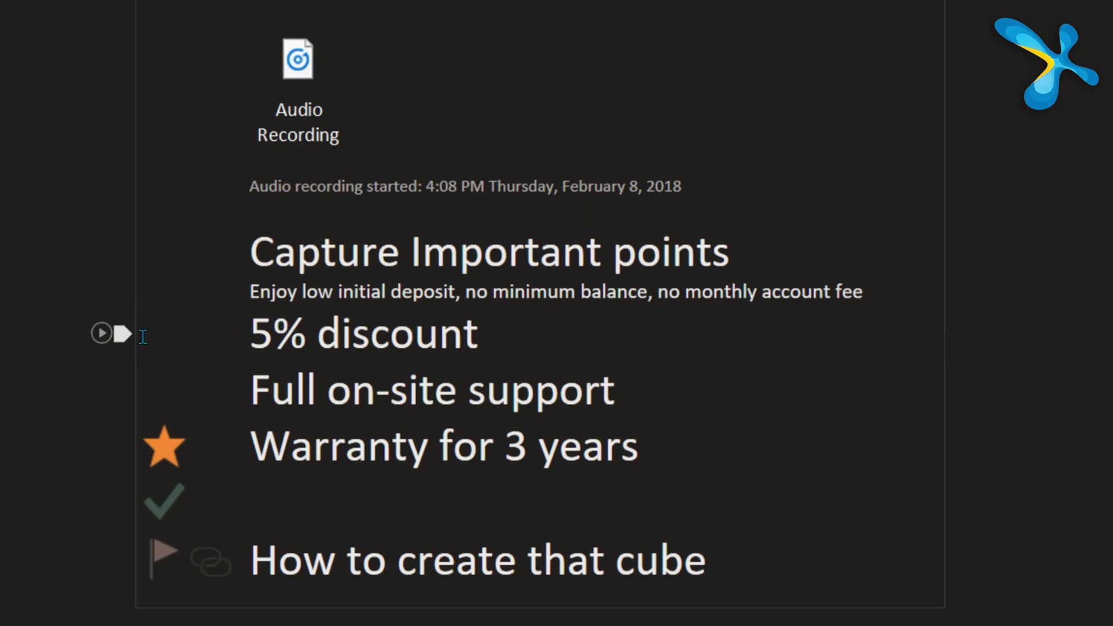
{"action": "left_click", "coordinate": [98, 334]}
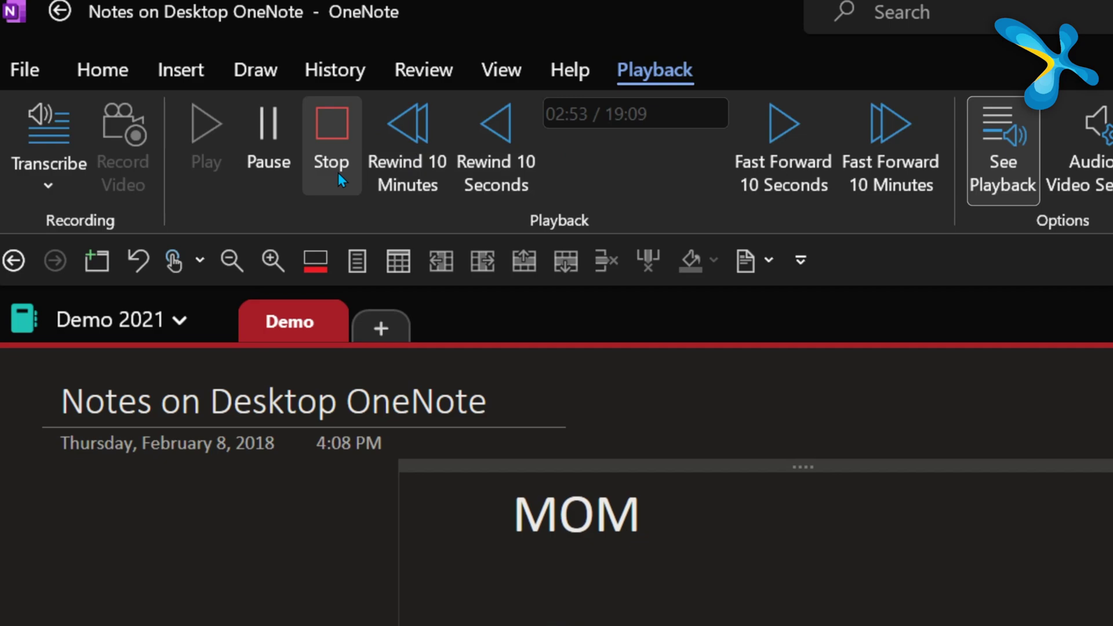
{"action": "left_click", "coordinate": [339, 173]}
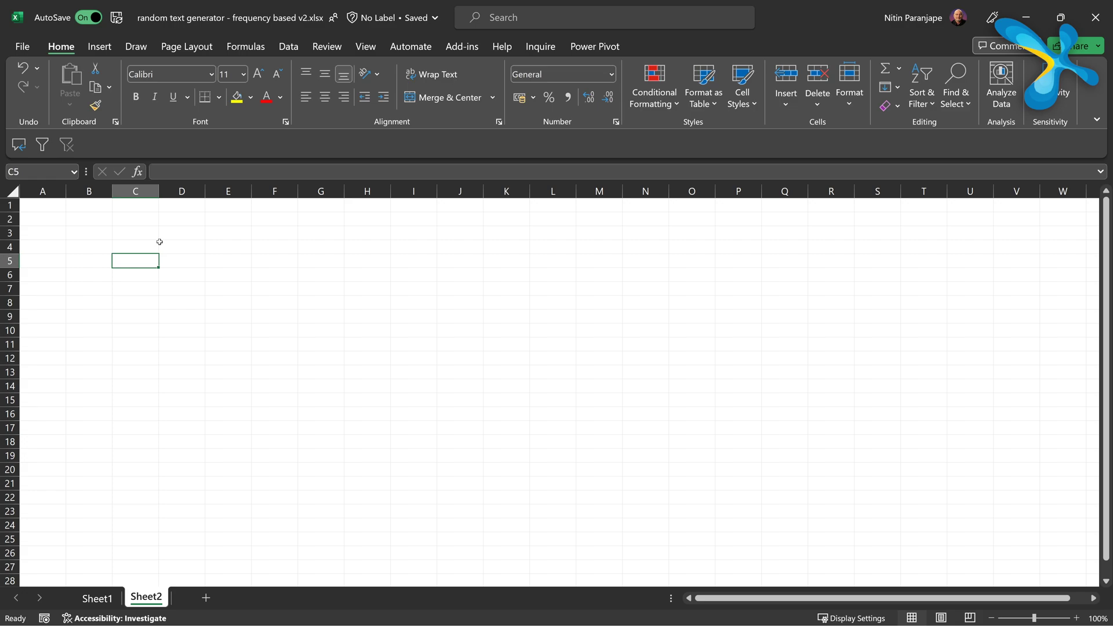
Step: Enter =RANDBETWEEN(100,1000) across C2:G12, recalculate with F9, and copy the range
{"action": "scroll", "coordinate": [159, 242], "scroll_direction": "up", "scroll_amount": 5}
{"action": "left_click", "coordinate": [232, 254]}
{"action": "key", "text": "shift+Right"}
{"action": "key", "text": "shift+Right"}
{"action": "key", "text": "shift+Right"}
{"action": "key", "text": "shift+Right"}
{"action": "key", "text": "shift+Down"}
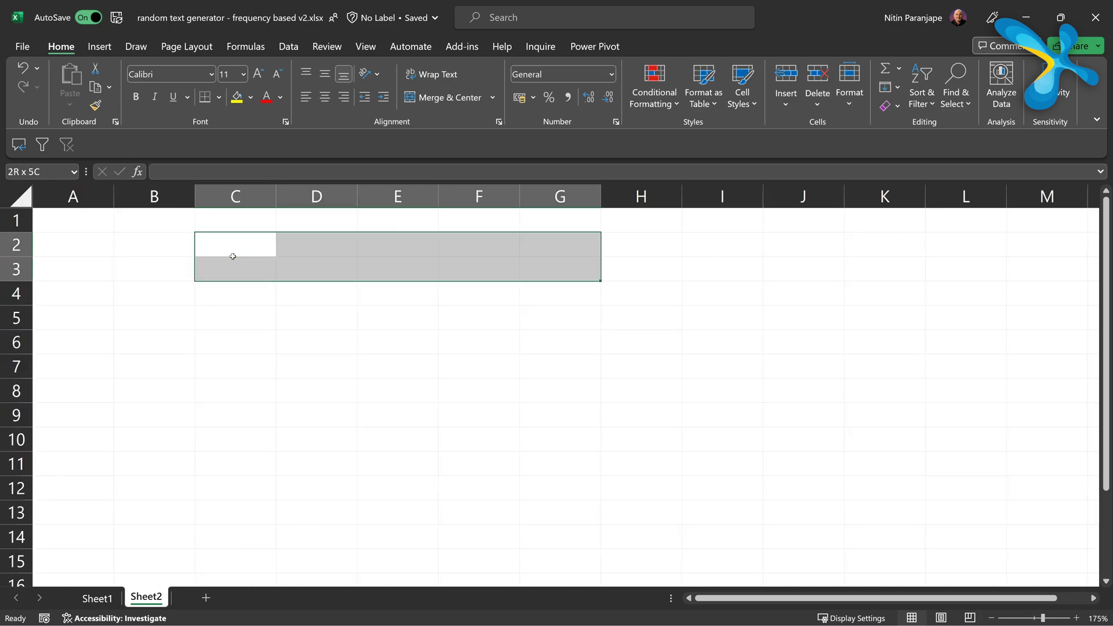
{"action": "key", "text": "shift+Down"}
{"action": "key", "text": "shift+Down"}
{"action": "key", "text": "shift+Down"}
{"action": "key", "text": "shift+Down"}
{"action": "key", "text": "shift+Down"}
{"action": "key", "text": "shift+Down"}
{"action": "key", "text": "shift+Down"}
{"action": "key", "text": "shift+Down"}
{"action": "key", "text": "shift+Down"}
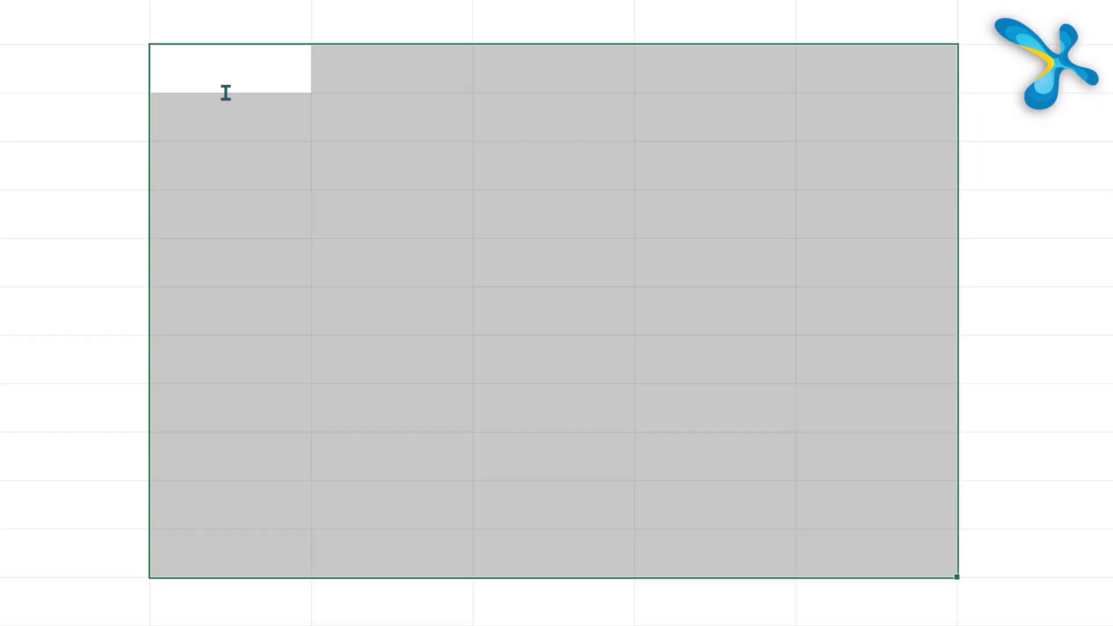
{"action": "type", "text": "=rand"}
{"action": "key", "text": "Down"}
{"action": "key", "text": "Down"}
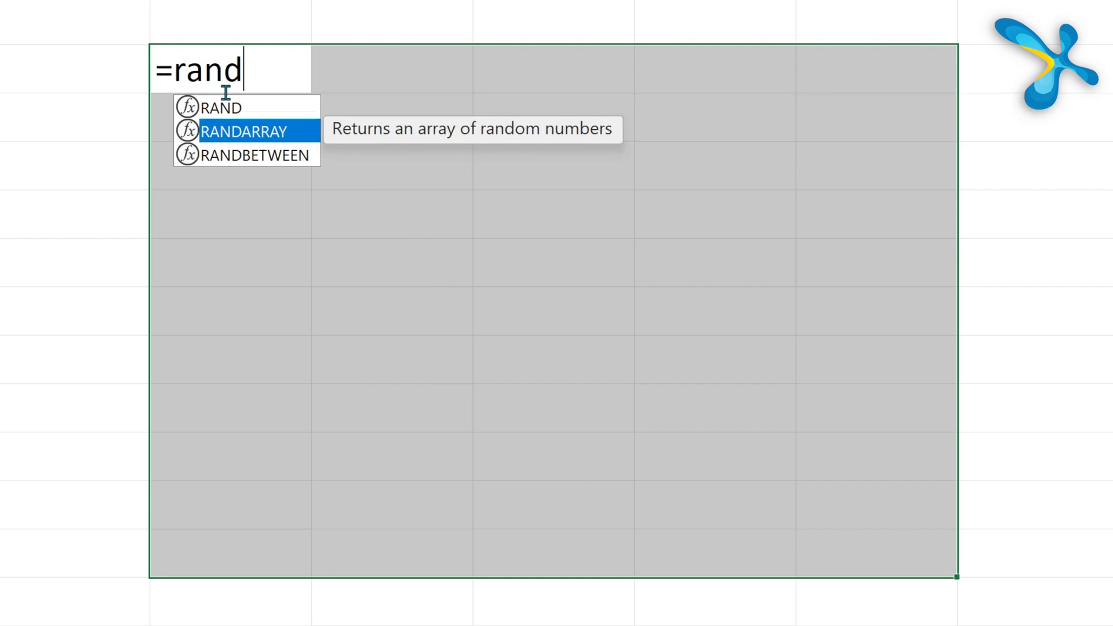
{"action": "key", "text": "Tab"}
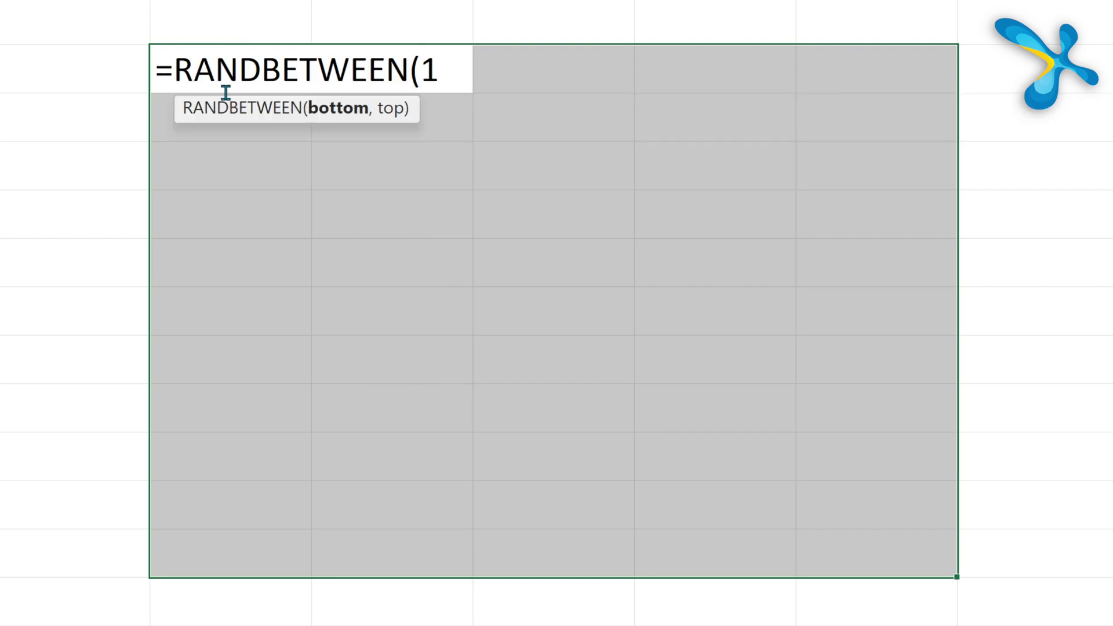
{"action": "type", "text": "00,1000)"}
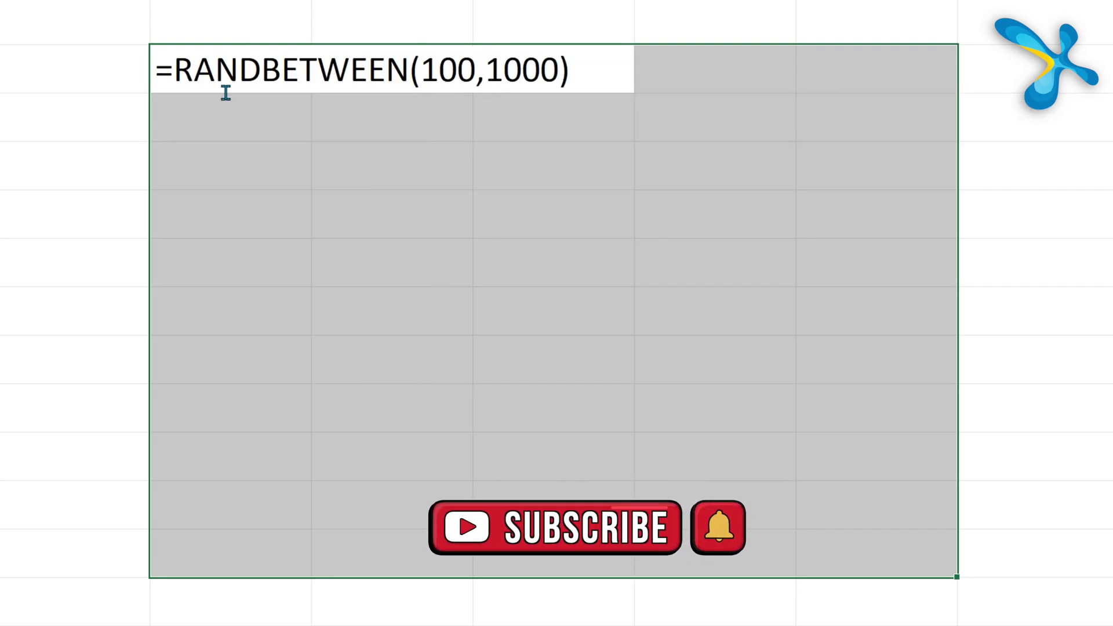
{"action": "key", "text": "ctrl+Return"}
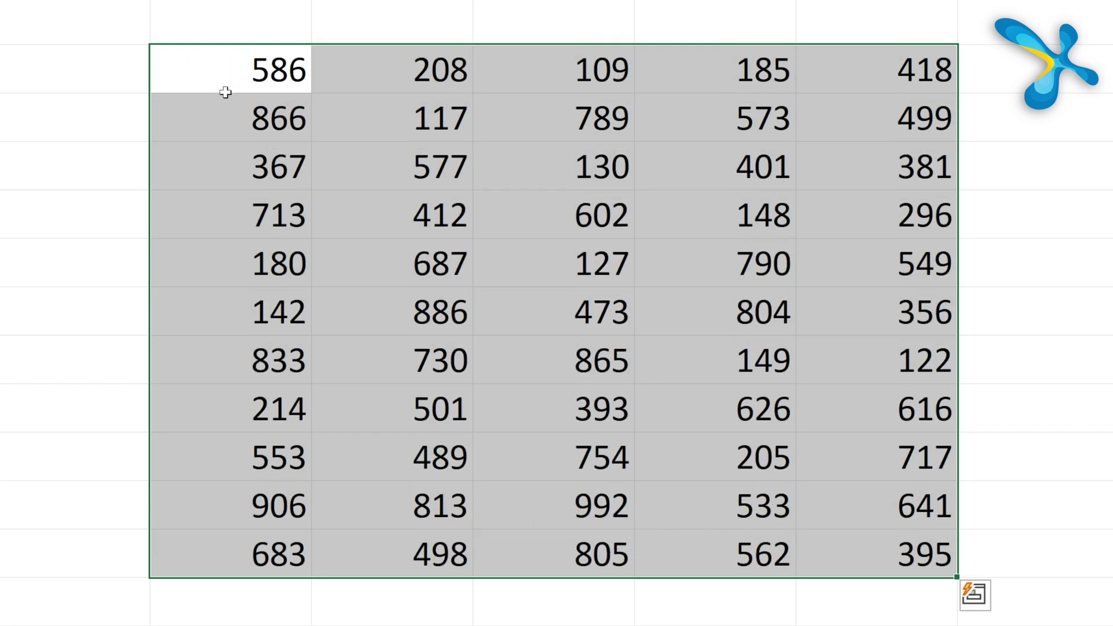
{"action": "key", "text": "F9"}
{"action": "key", "text": "F9"}
{"action": "key", "text": "F9"}
{"action": "key", "text": "F9"}
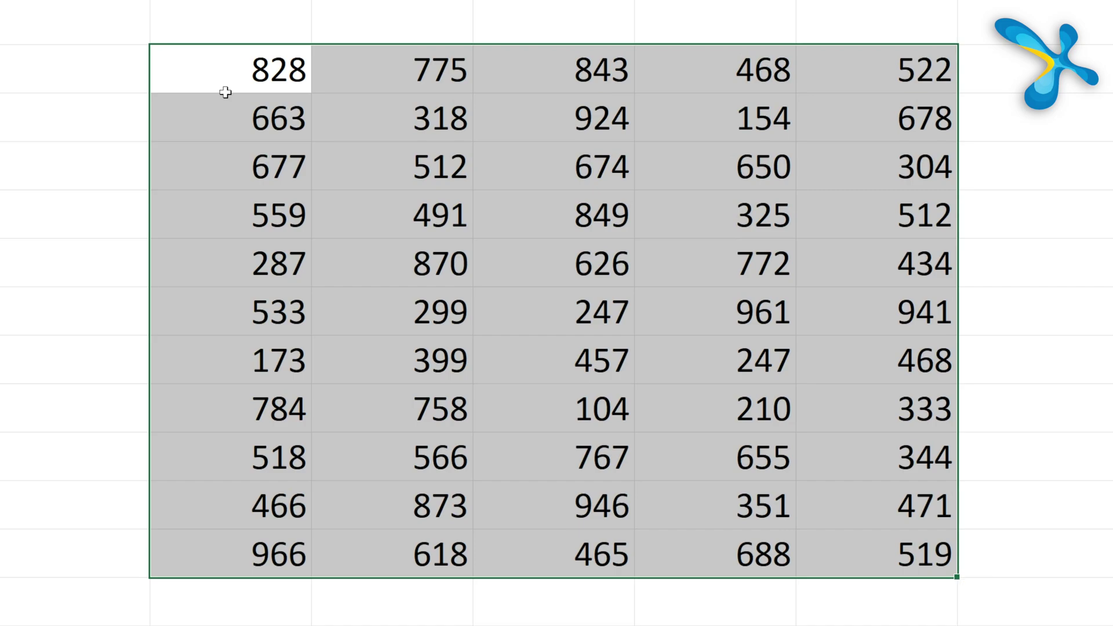
{"action": "key", "text": "ctrl+c"}
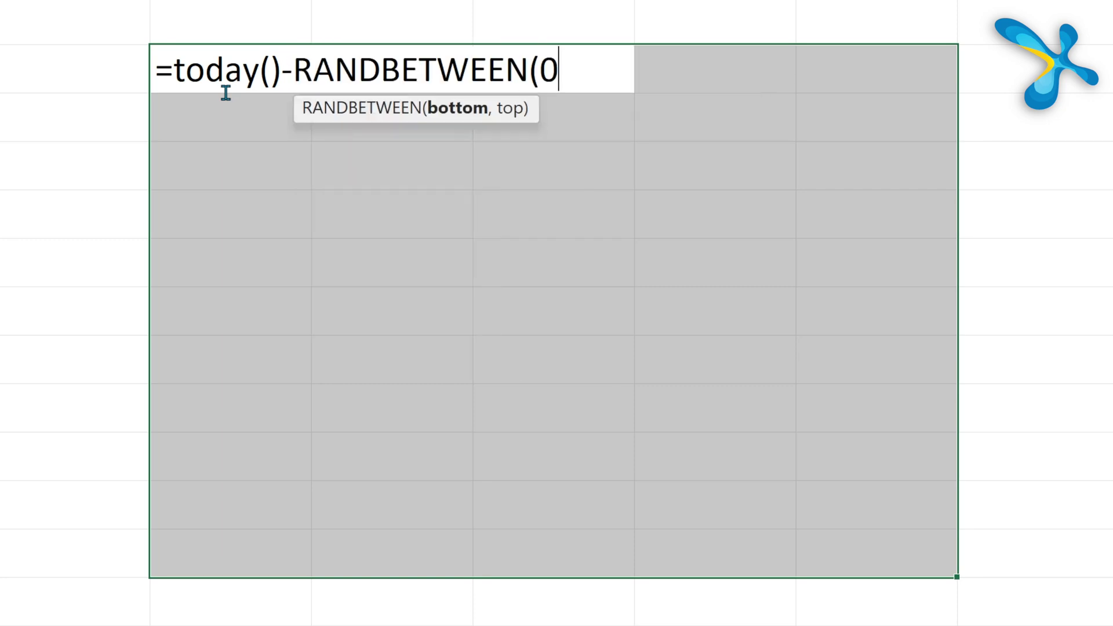
Step: Fill the selected cells with =TODAY()-RANDBETWEEN(0,365*3) and apply the dd-mmm-yy date format
{"action": "type", "text": ","}
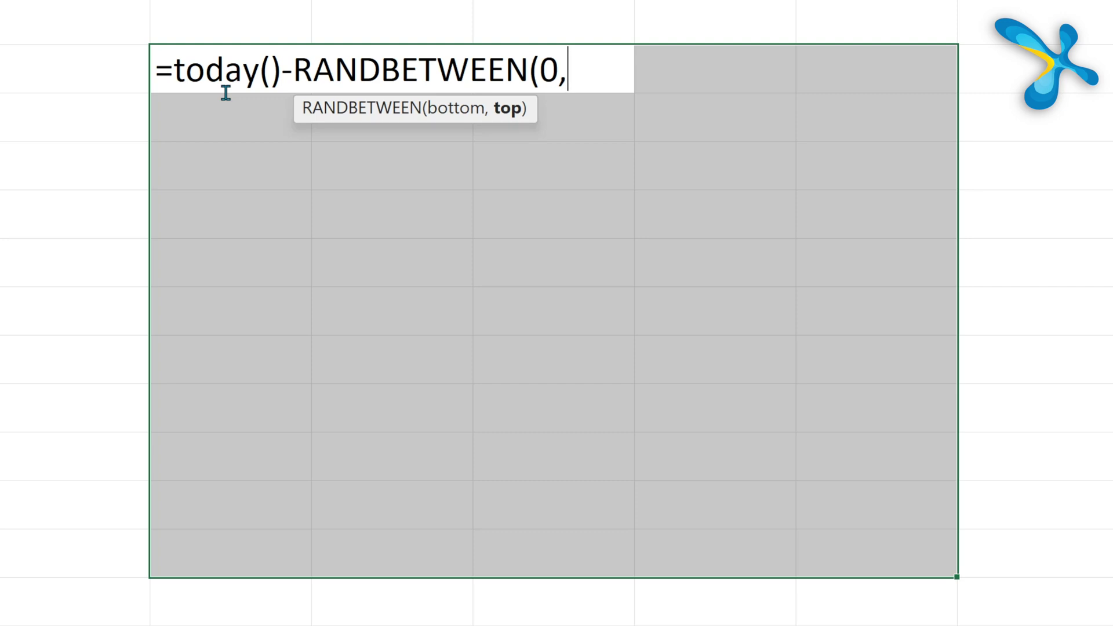
{"action": "type", "text": "365*"}
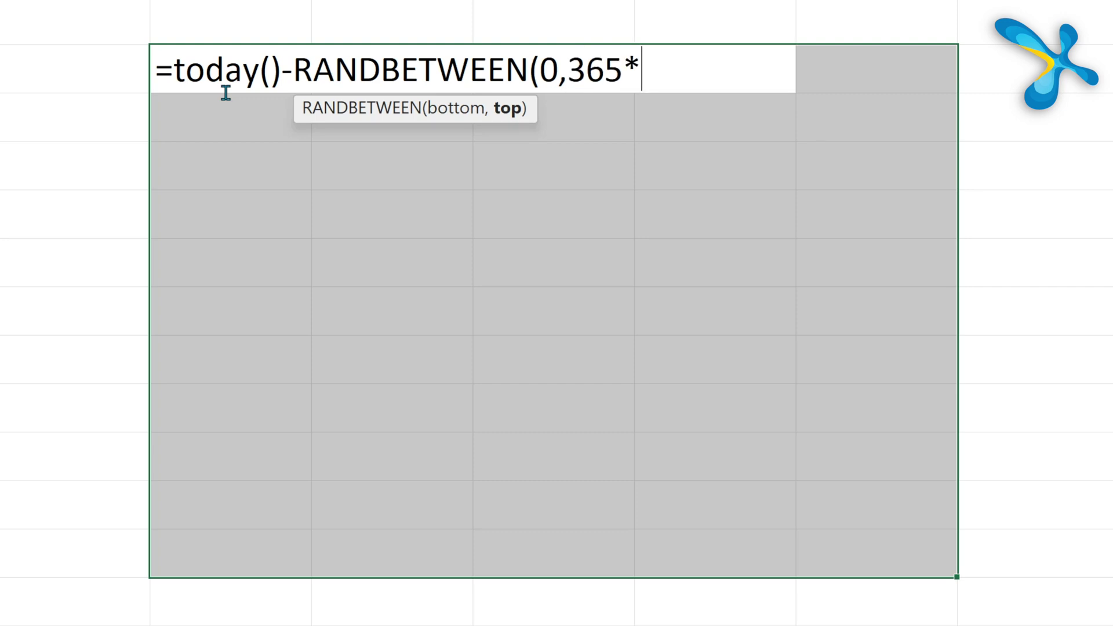
{"action": "type", "text": "3)"}
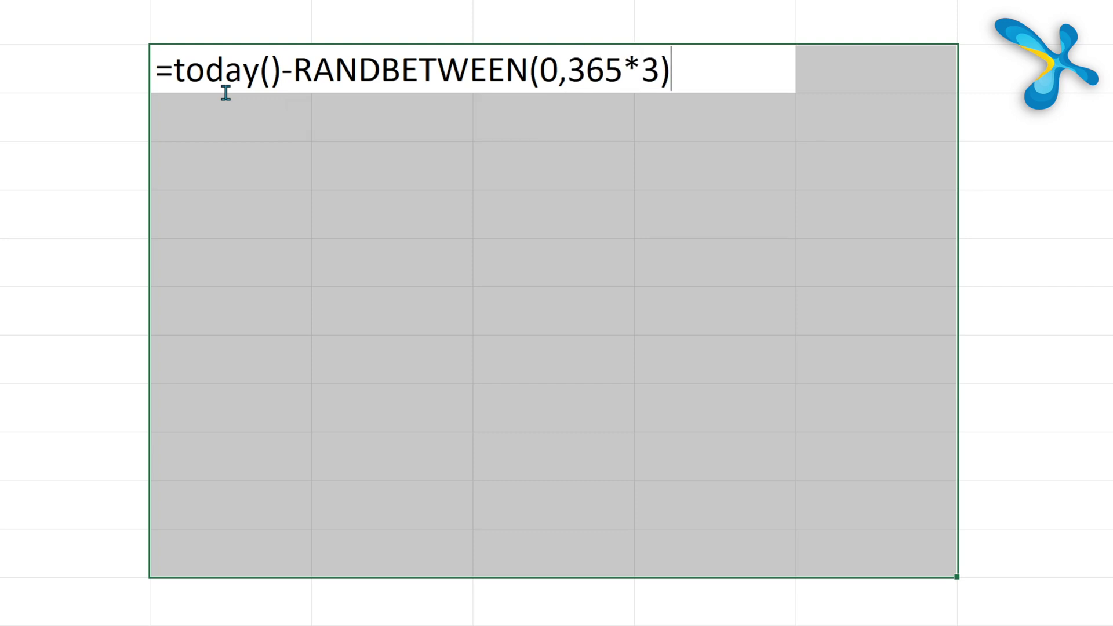
{"action": "key", "text": "ctrl+Return"}
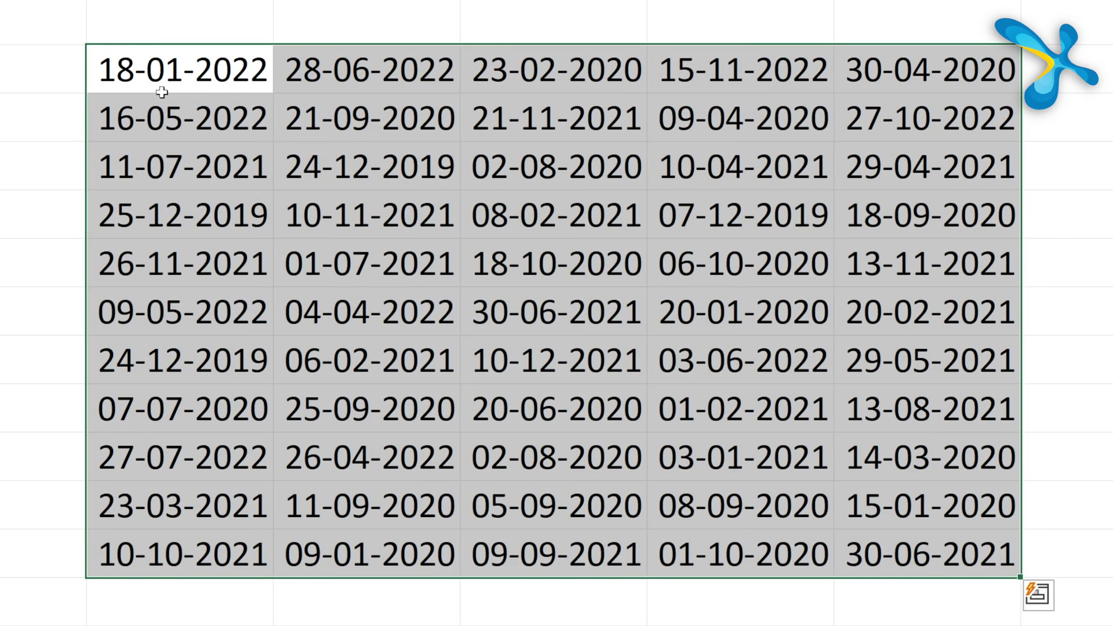
{"action": "key", "text": "ctrl+shift+numbersign"}
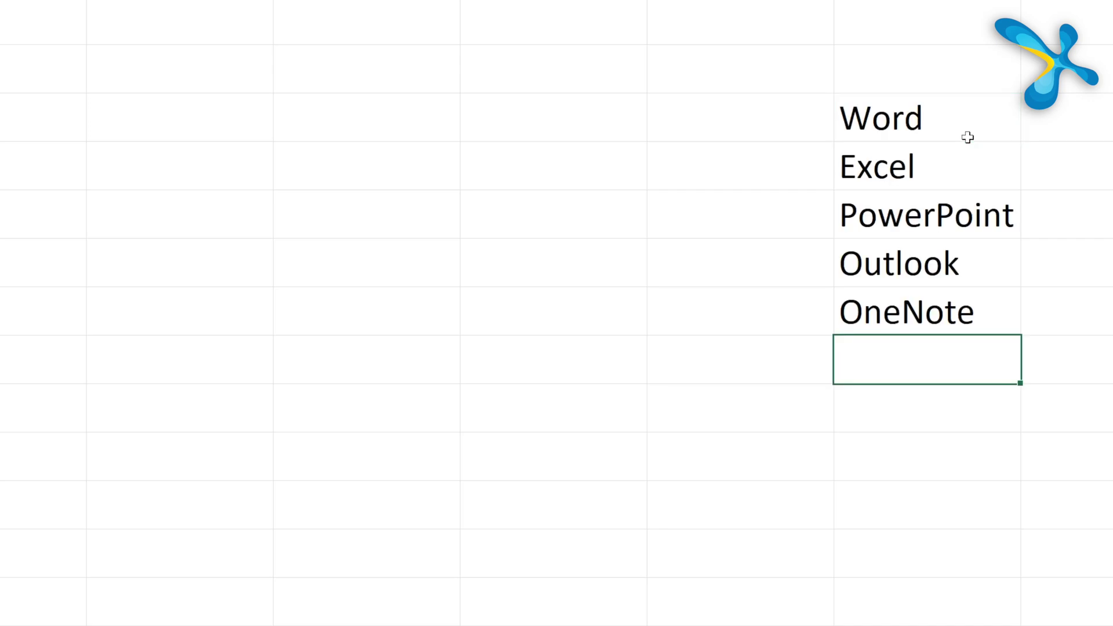
Step: Enter =RANDBETWEEN(1,5) into every cell of B2:B12
{"action": "type", "text": "="}
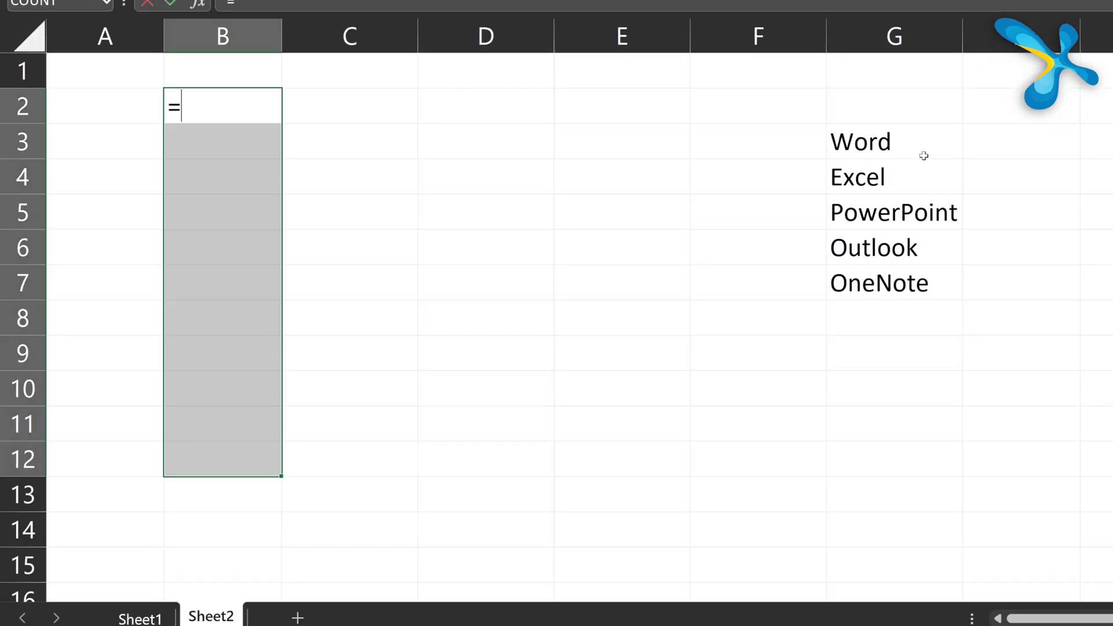
{"action": "type", "text": "rand"}
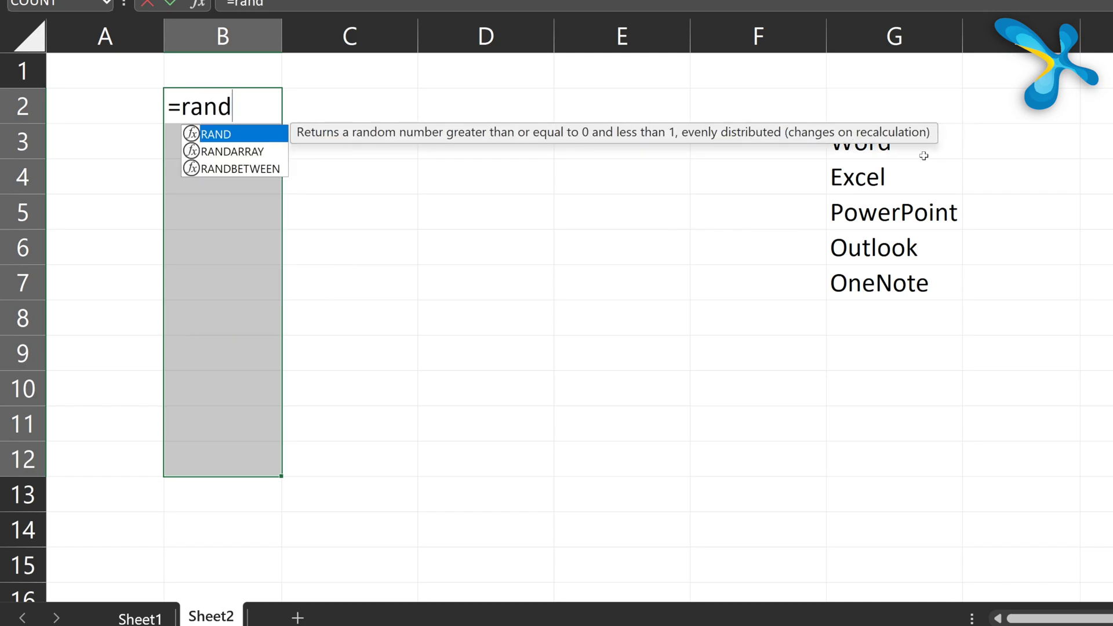
{"action": "key", "text": "BackSpace"}
{"action": "key", "text": "BackSpace"}
{"action": "type", "text": "nd"}
{"action": "key", "text": "Down"}
{"action": "key", "text": "Down"}
{"action": "key", "text": "Tab"}
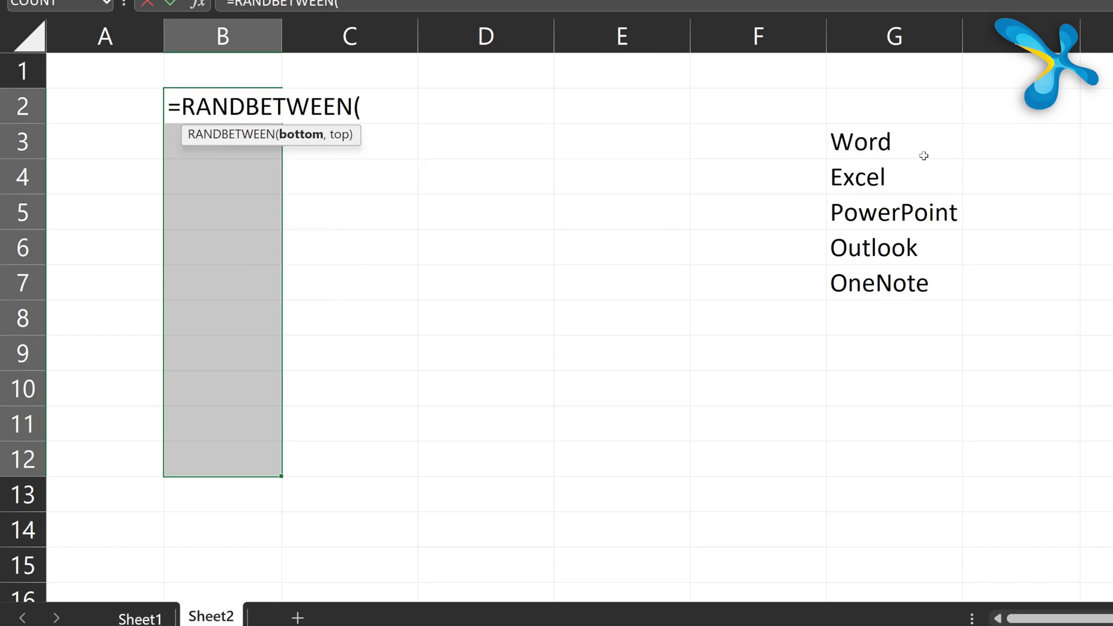
{"action": "type", "text": "1,5)"}
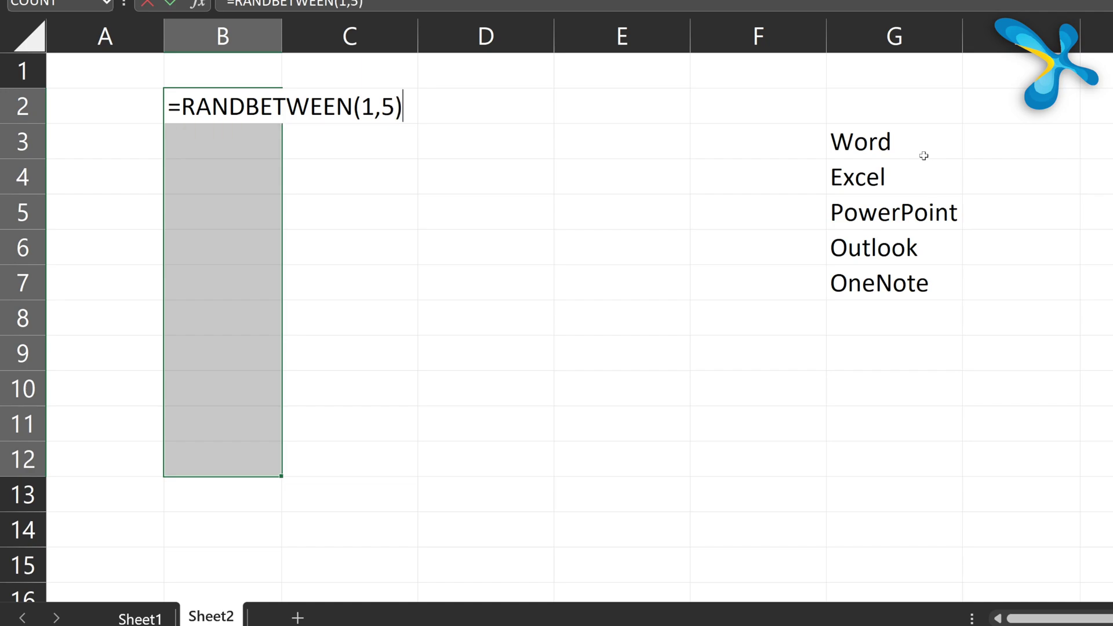
{"action": "key", "text": "ctrl+Return"}
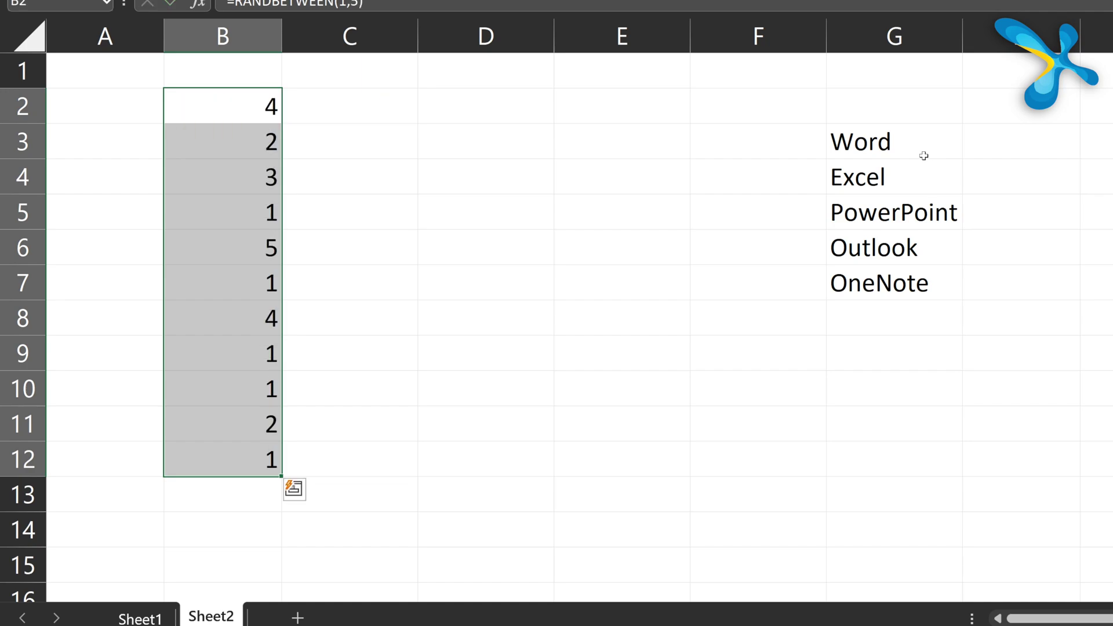
Step: Paste B2:B12 back as values to freeze the random numbers
{"action": "key", "text": "ctrl+c"}
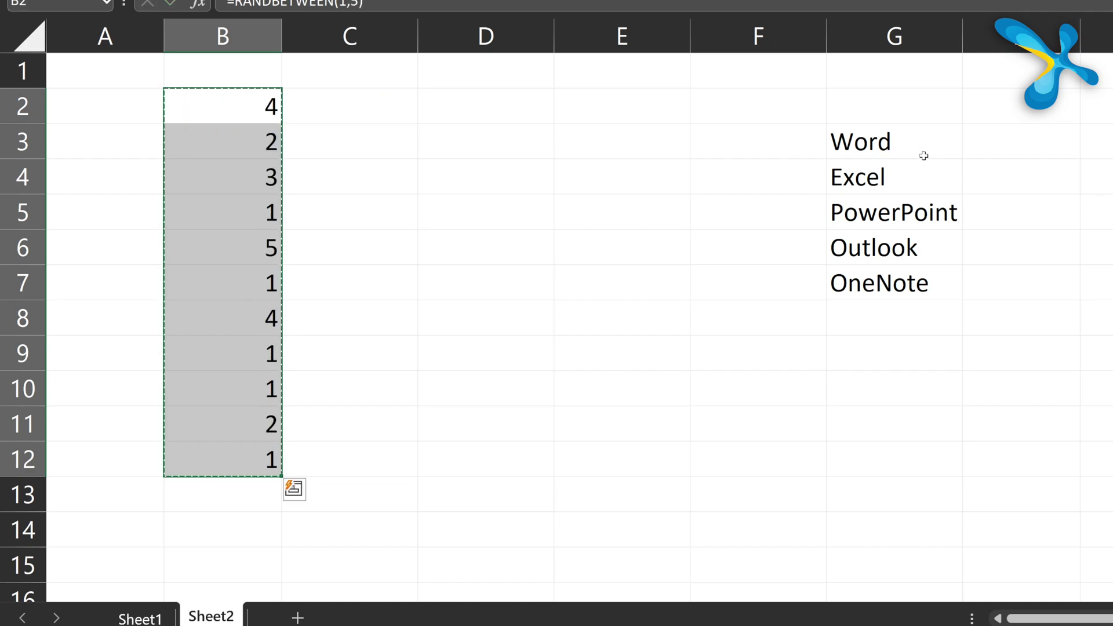
{"action": "key", "text": "ctrl+alt+v"}
{"action": "key", "text": "v"}
{"action": "key", "text": "Return"}
{"action": "key", "text": "Escape"}
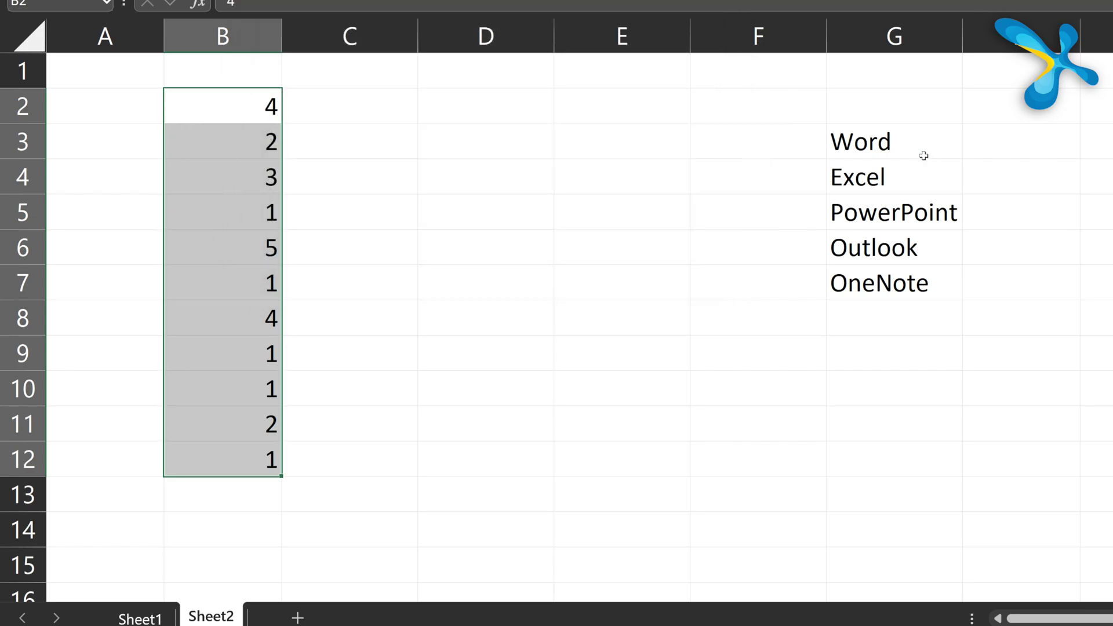
Step: Number the five app names 1 to 5 in column F
{"action": "key", "text": "Right"}
{"action": "key", "text": "Right"}
{"action": "key", "text": "Right"}
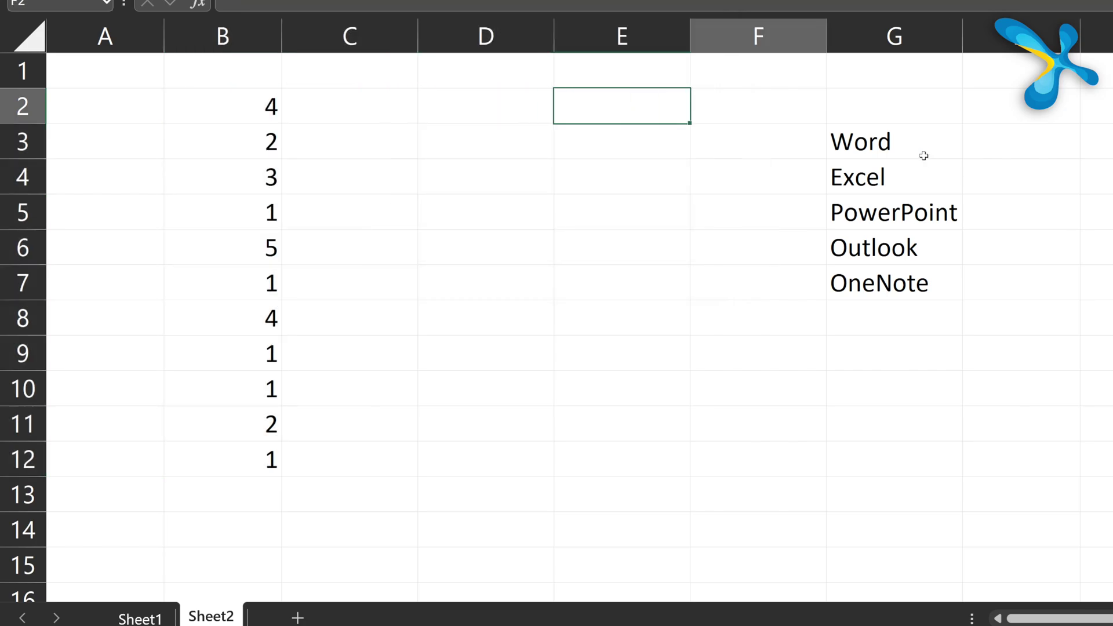
{"action": "key", "text": "Right"}
{"action": "key", "text": "Down"}
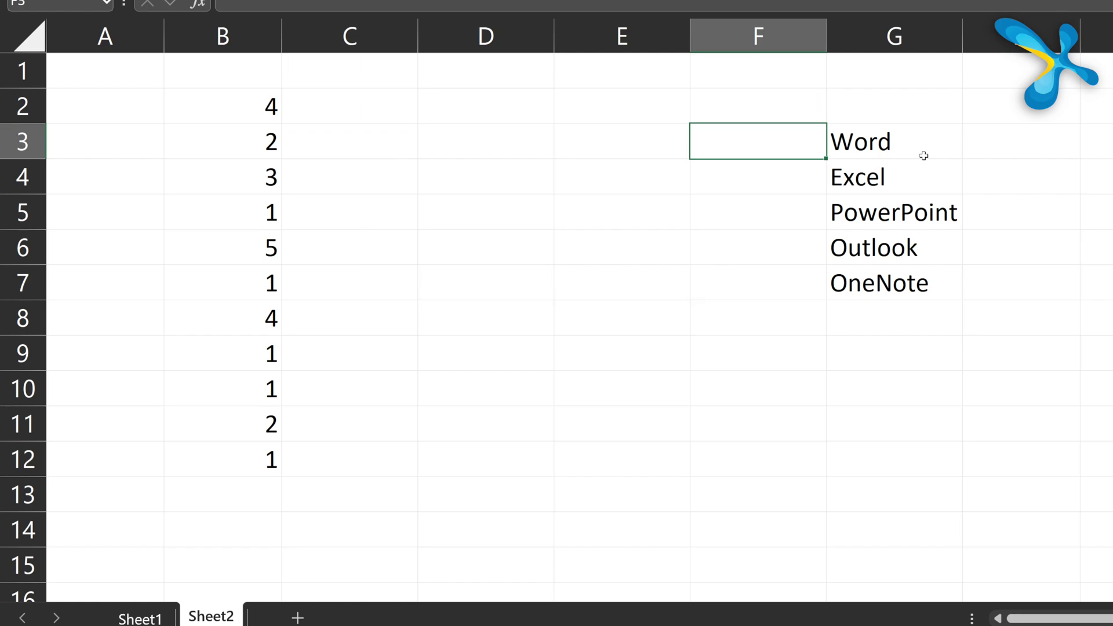
{"action": "key", "text": "Up"}
Step: Add 'id' and 'item' headers in F2:G2 and make F2:G7 a table
{"action": "type", "text": "id"}
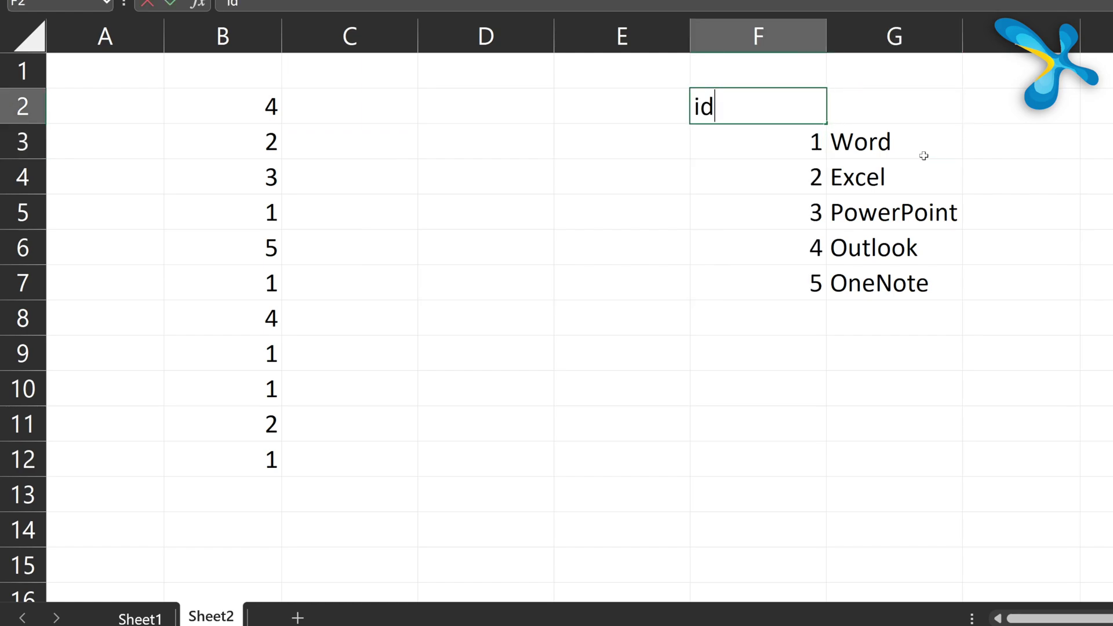
{"action": "key", "text": "Tab"}
{"action": "type", "text": "item"}
{"action": "key", "text": "Return"}
{"action": "key", "text": "ctrl+t"}
{"action": "key", "text": "Return"}
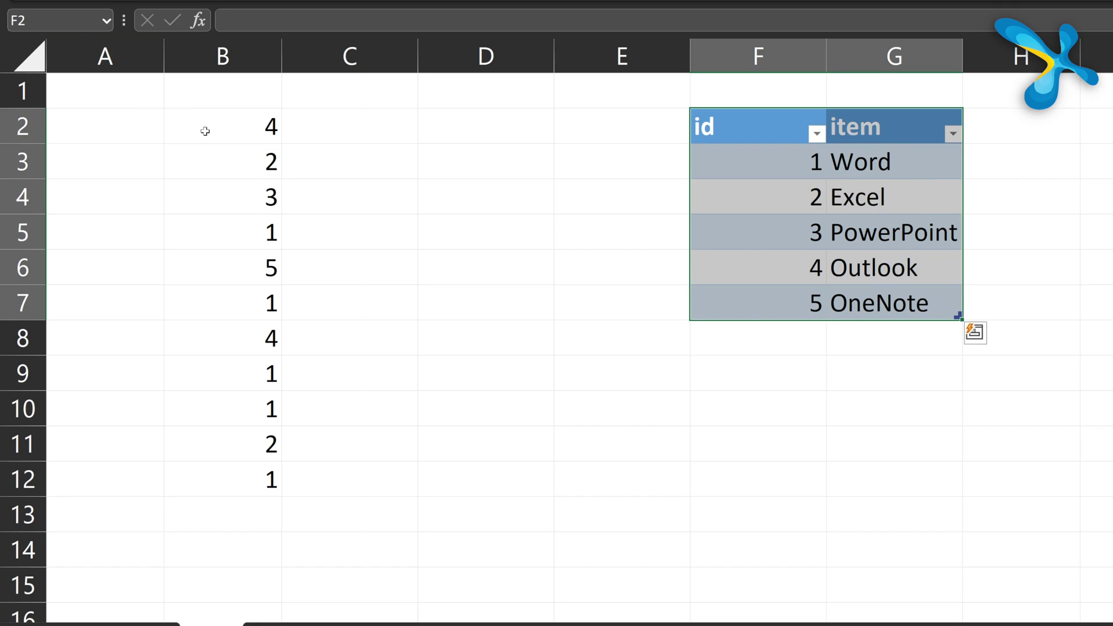
Step: Give column B the header 'x' and turn B1:B12 into its own table
{"action": "left_click", "coordinate": [345, 126]}
{"action": "left_click", "coordinate": [248, 99]}
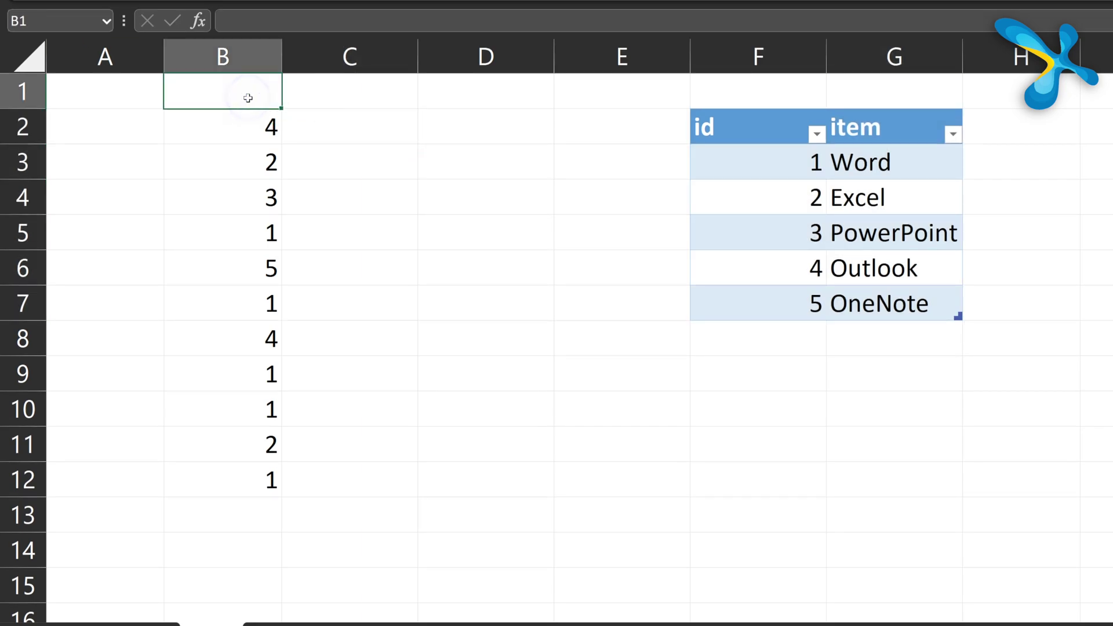
{"action": "type", "text": "x"}
{"action": "left_click", "coordinate": [303, 105]}
{"action": "left_click", "coordinate": [248, 114]}
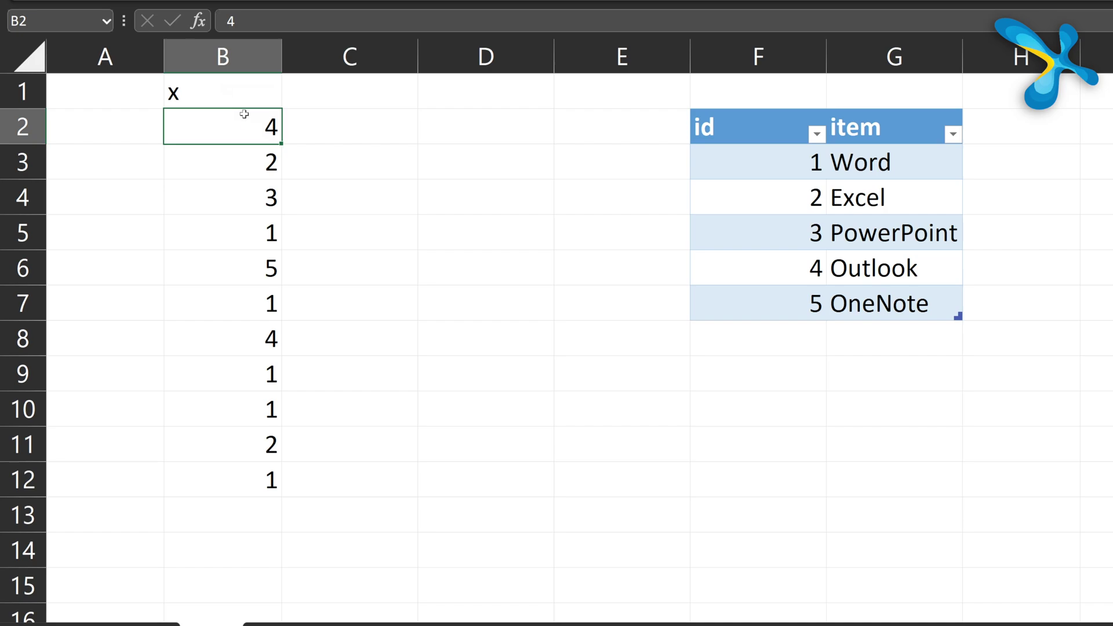
{"action": "key", "text": "ctrl+t"}
{"action": "key", "text": "Return"}
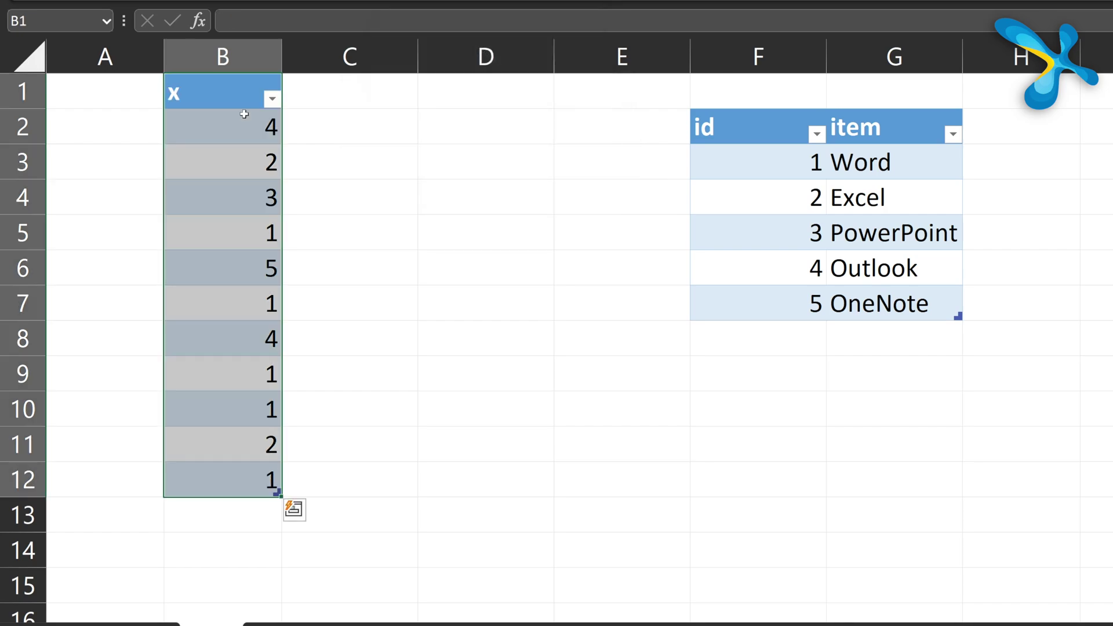
Step: Enter =VLOOKUP([@x],Table9,2) in C2 so the whole column returns each app name
{"action": "left_click", "coordinate": [309, 131]}
{"action": "type", "text": "=vlookup("}
{"action": "key", "text": "Left"}
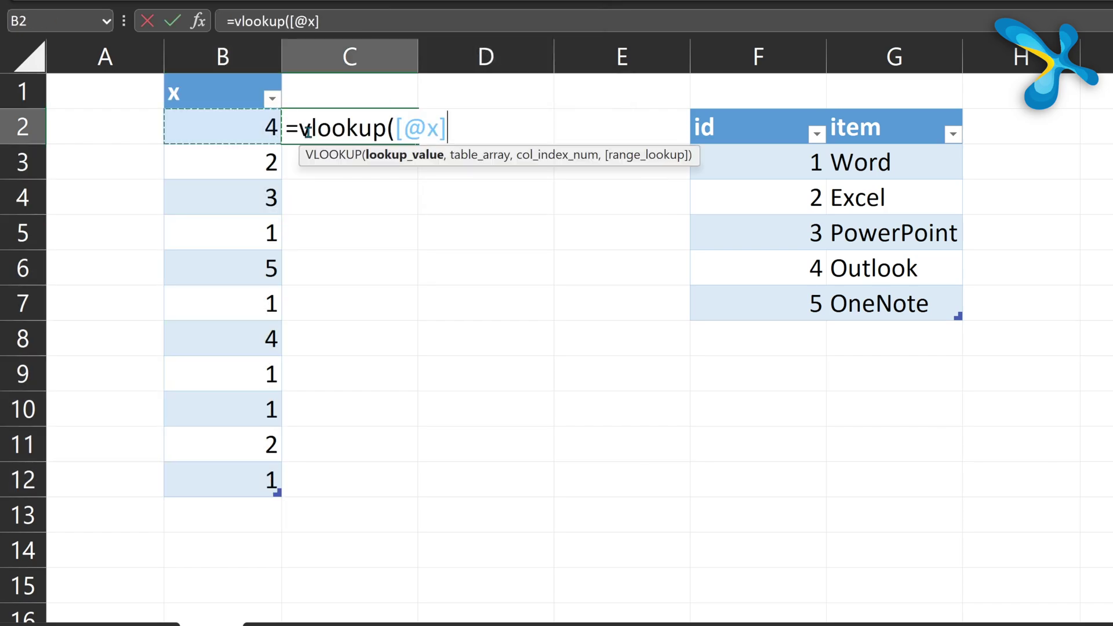
{"action": "type", "text": ",tab"}
{"action": "key", "text": "Down"}
{"action": "key", "text": "Down"}
{"action": "key", "text": "Down"}
{"action": "key", "text": "Down"}
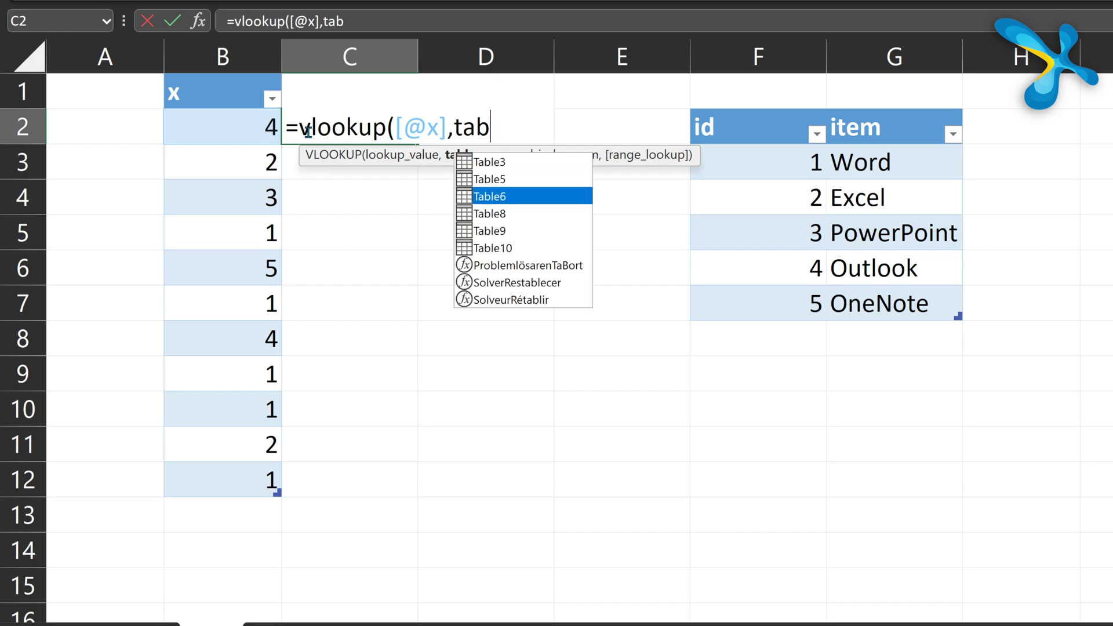
{"action": "key", "text": "Tab"}
{"action": "type", "text": ",2)"}
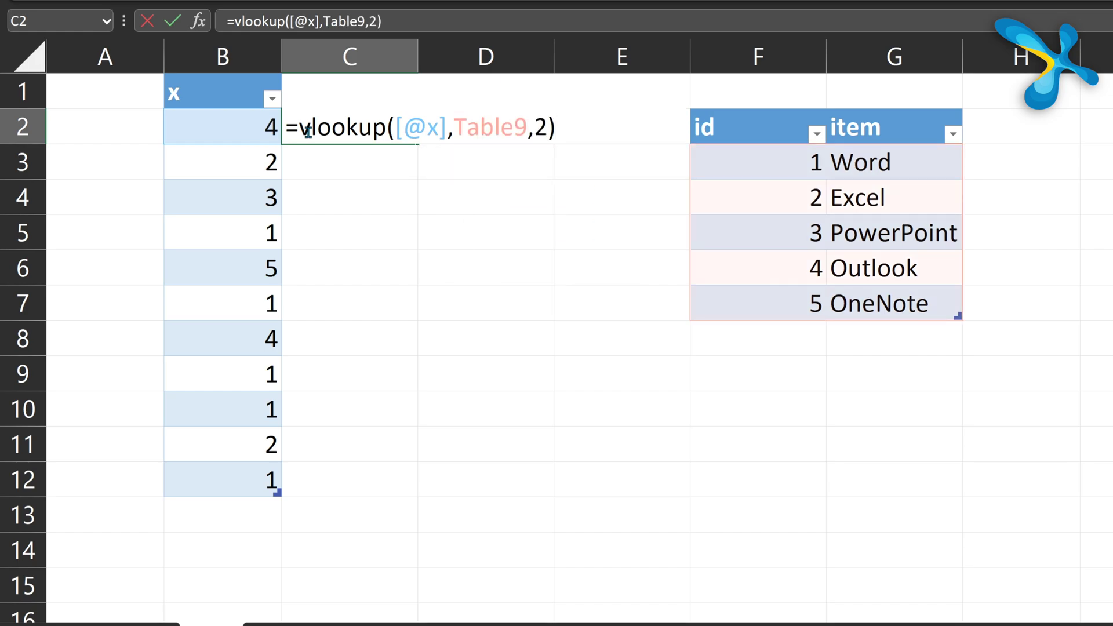
{"action": "key", "text": "Return"}
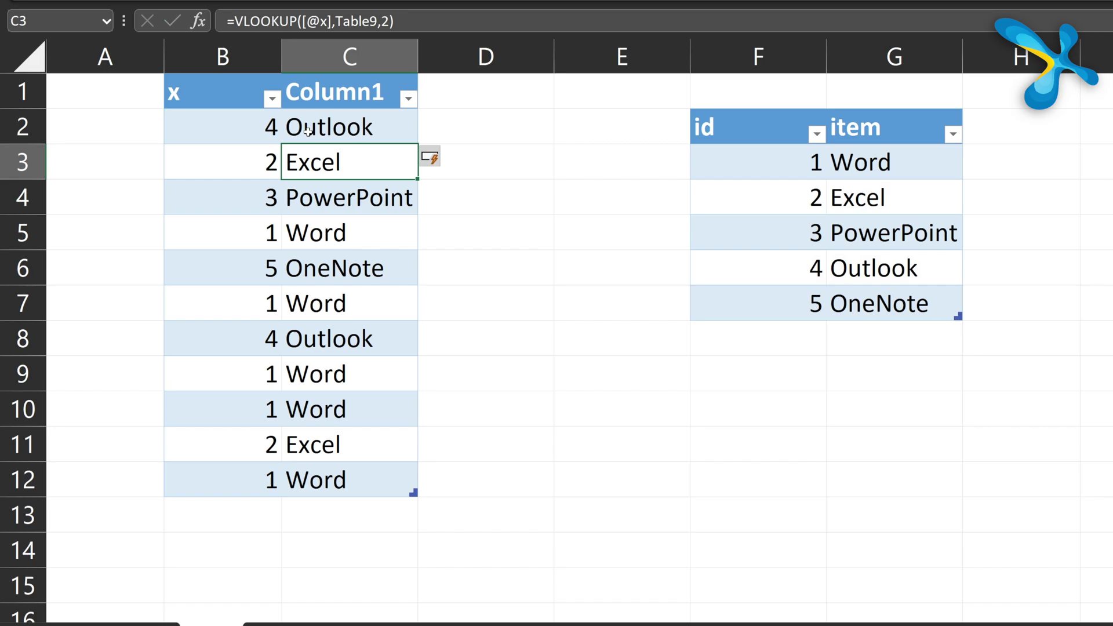
{"action": "left_click", "coordinate": [307, 130]}
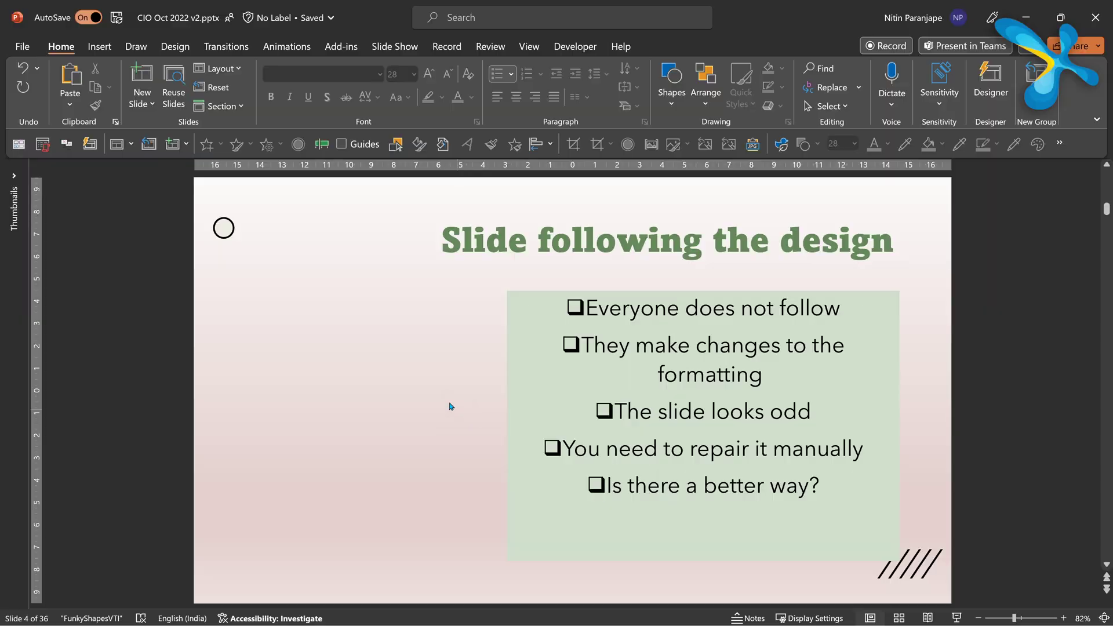
{"action": "left_click", "coordinate": [142, 103]}
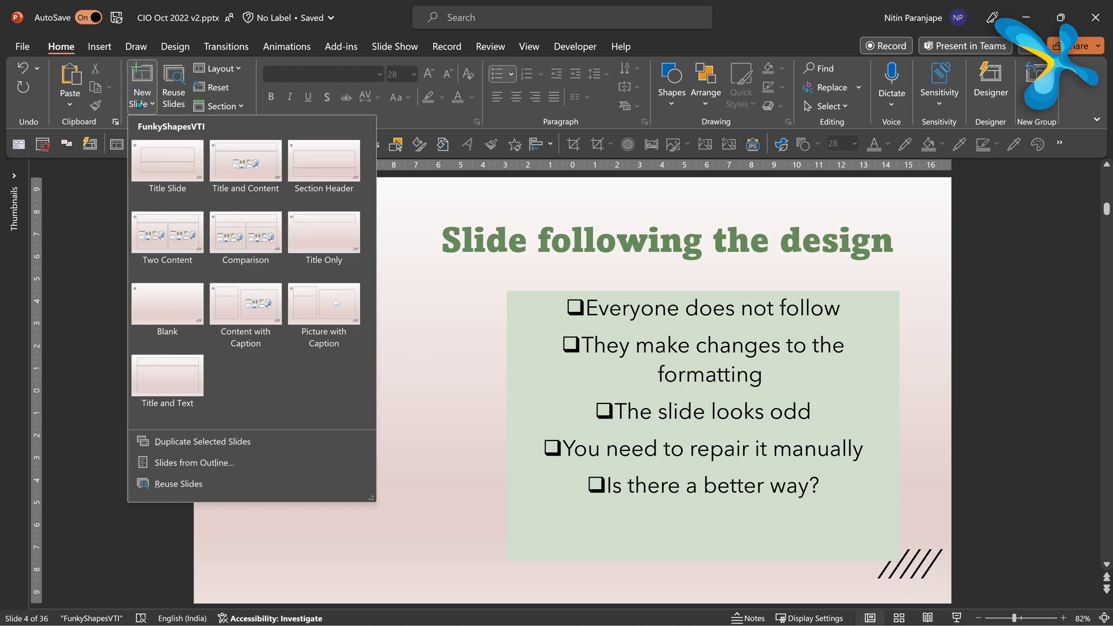
{"action": "left_click", "coordinate": [441, 407]}
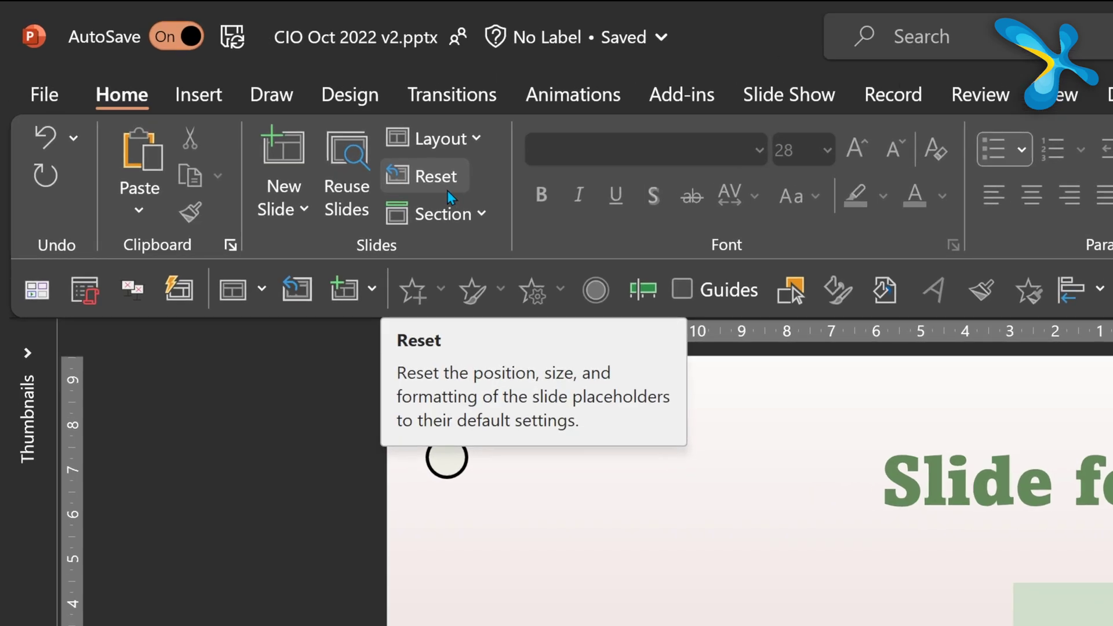
Step: Reset slide 4's title and bullet placeholders to their layout defaults
{"action": "left_click", "coordinate": [447, 190]}
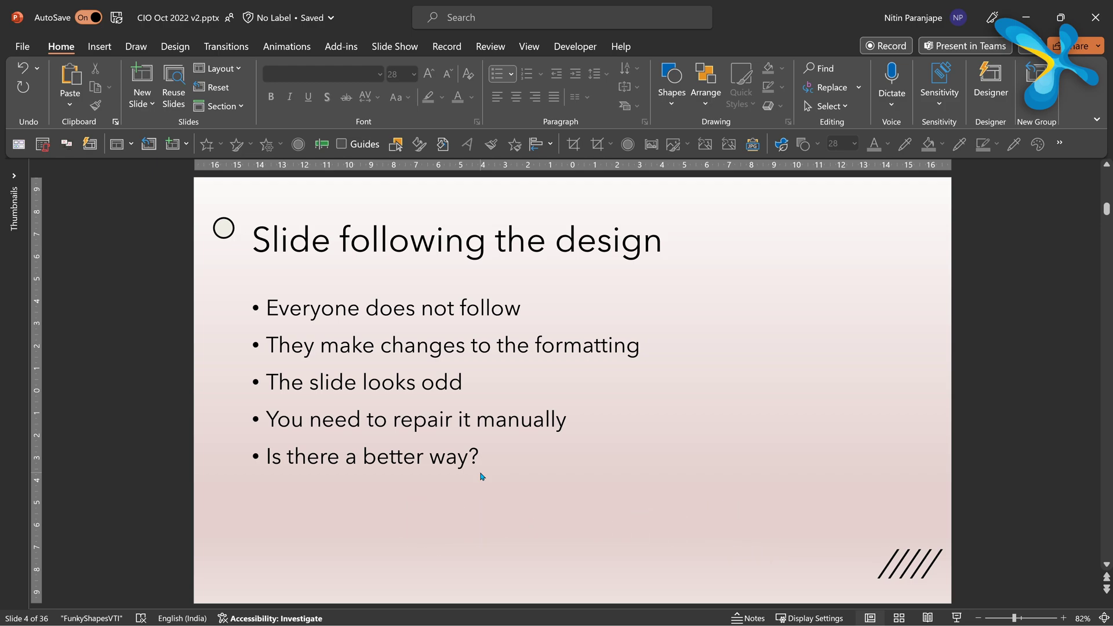
Step: Undo the placeholder reset and draw a star shape on the left of the slide
{"action": "key", "text": "ctrl+z"}
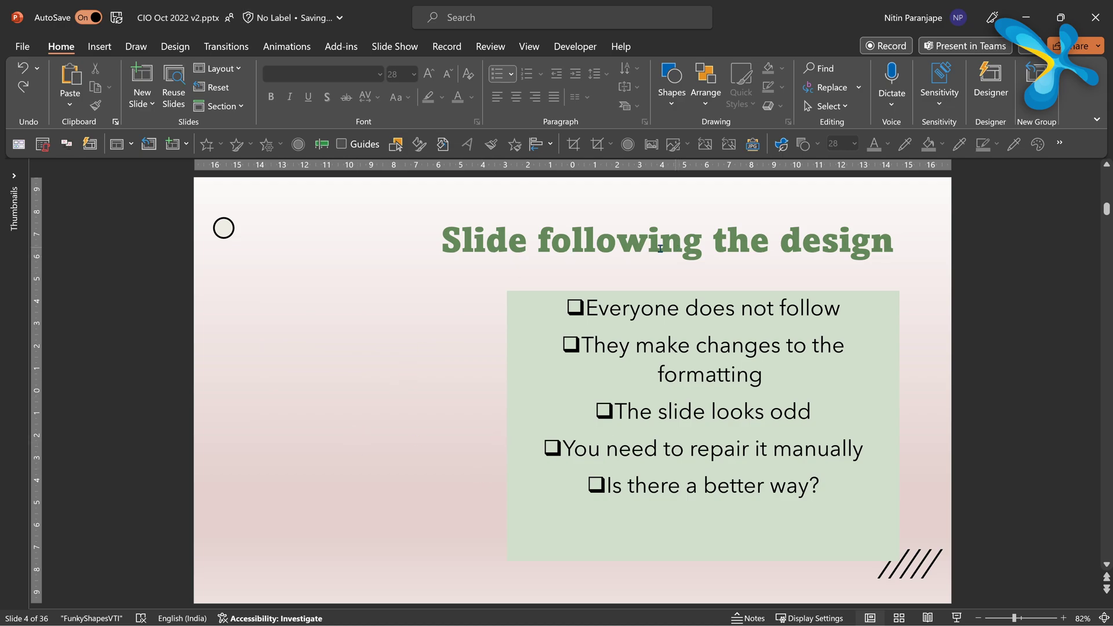
{"action": "left_click", "coordinate": [100, 47]}
{"action": "left_click", "coordinate": [277, 87]}
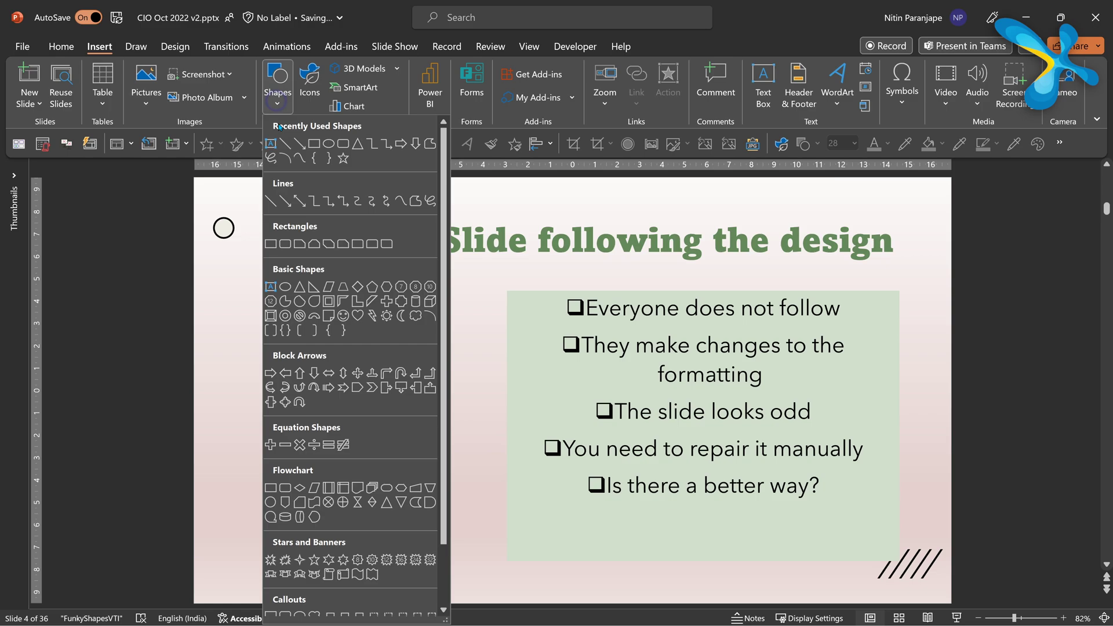
{"action": "left_click", "coordinate": [343, 159]}
{"action": "left_click_drag", "start_coordinate": [282, 232], "coordinate": [385, 331]}
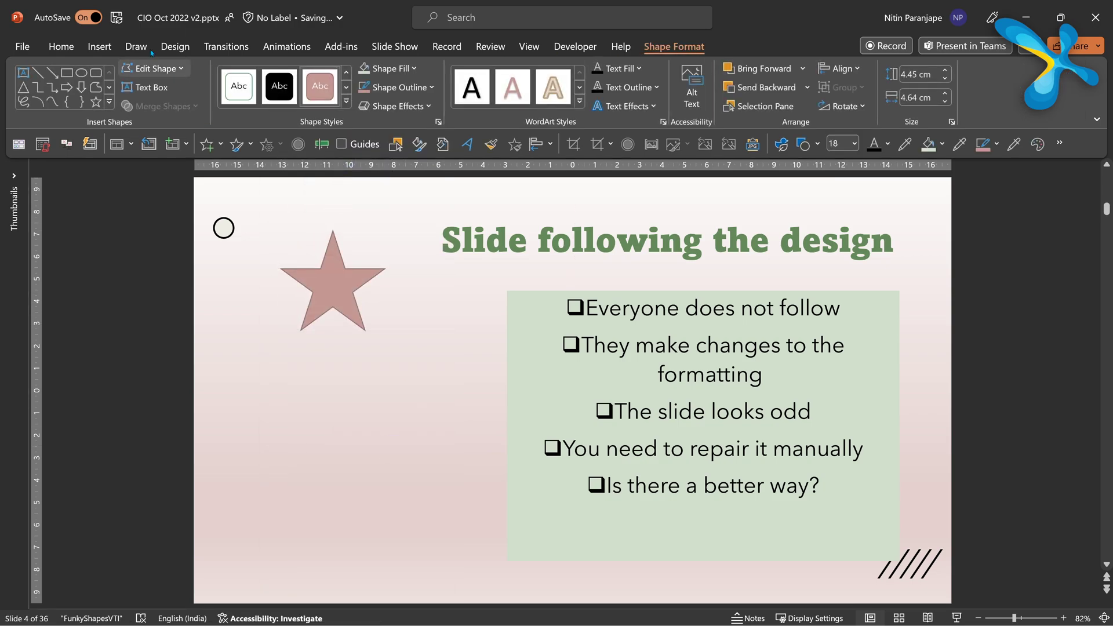
Step: Reset the title and bullets to layout defaults and move the star to the right
{"action": "left_click", "coordinate": [61, 47]}
{"action": "left_click", "coordinate": [219, 88]}
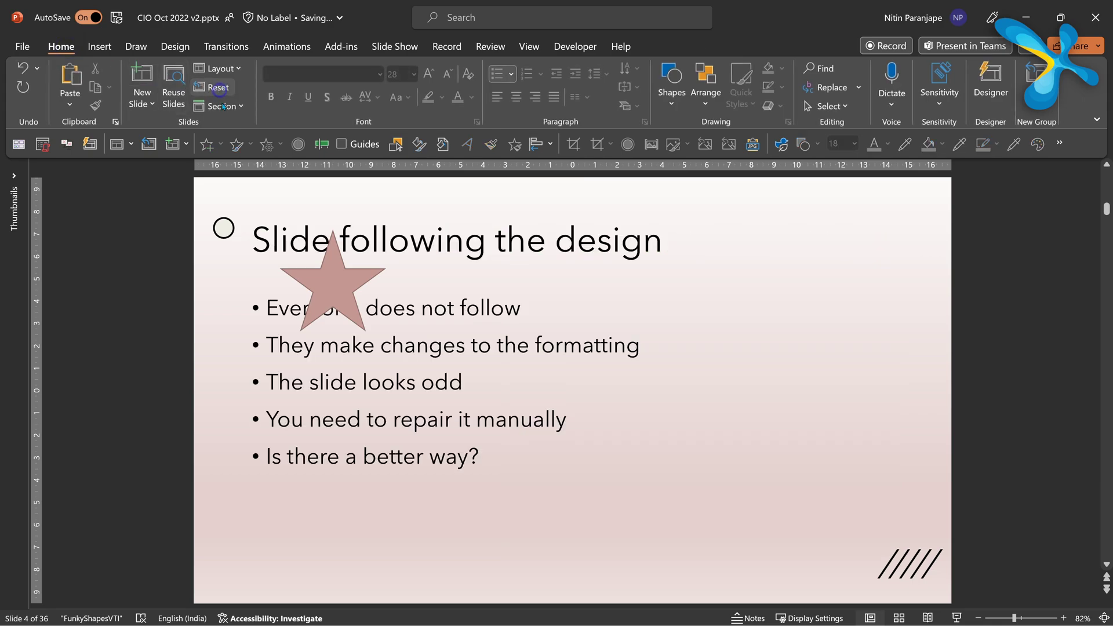
{"action": "left_click_drag", "start_coordinate": [352, 289], "coordinate": [780, 319]}
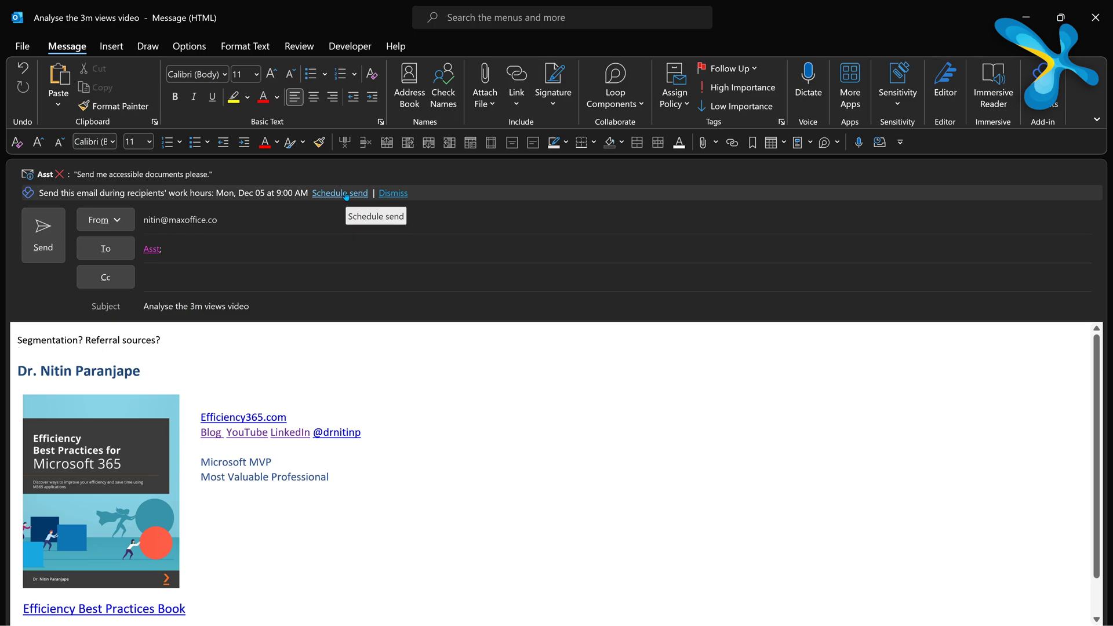
Step: Change the scheduled send time from 9:00 AM to 10:30 AM on Mon, Dec 05
{"action": "left_click", "coordinate": [346, 194]}
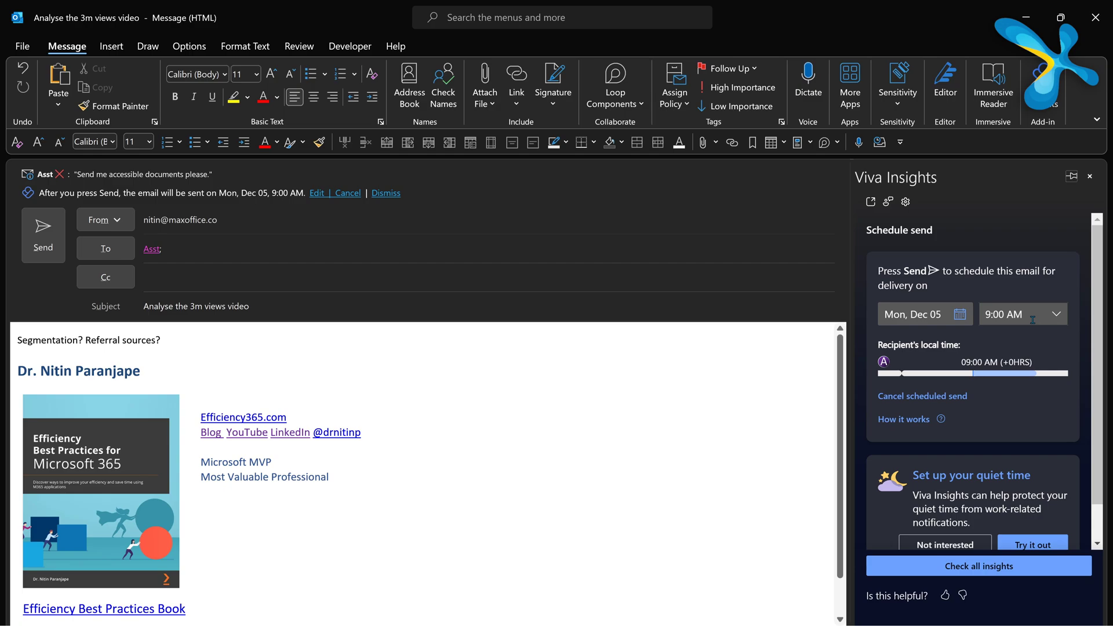
{"action": "left_click", "coordinate": [1033, 320]}
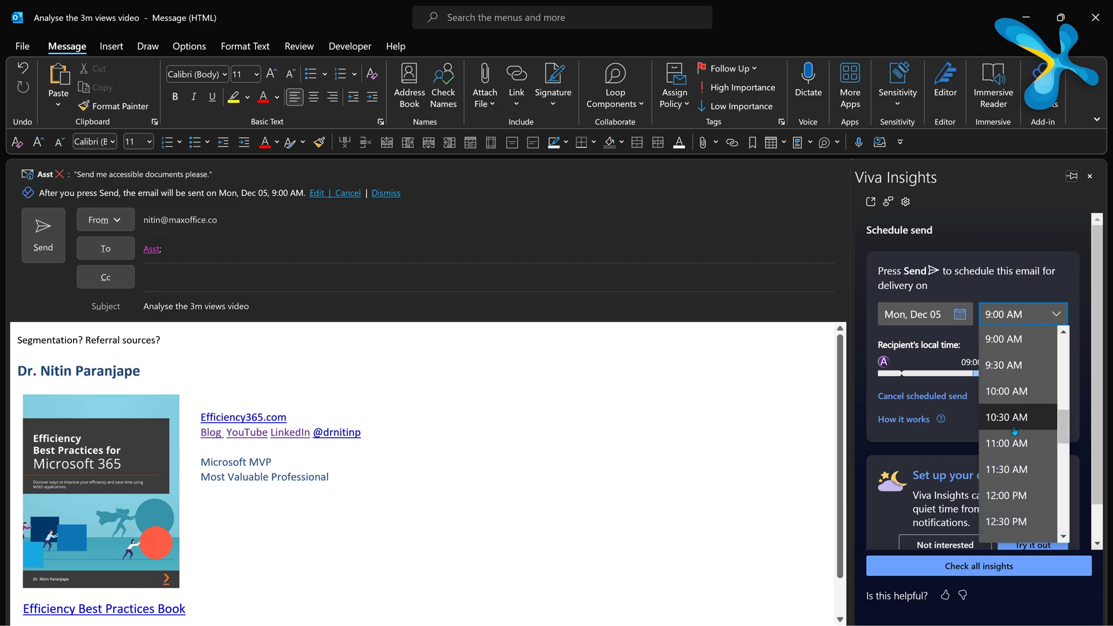
{"action": "left_click", "coordinate": [1013, 432]}
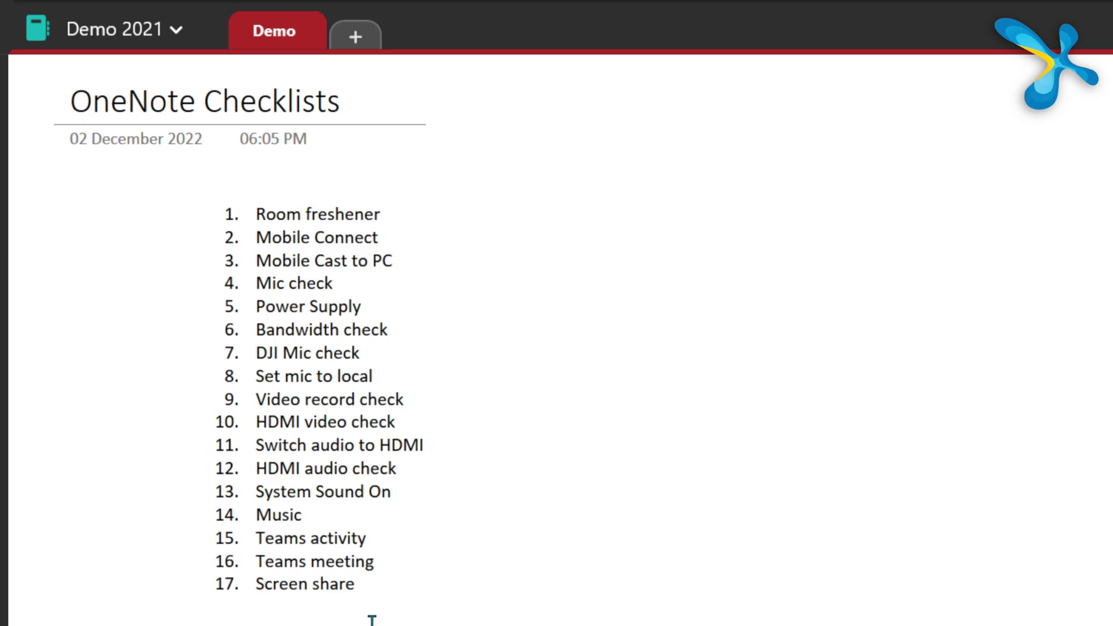
Step: Add to-do checkboxes to all 17 list items
{"action": "key", "text": "ctrl+a"}
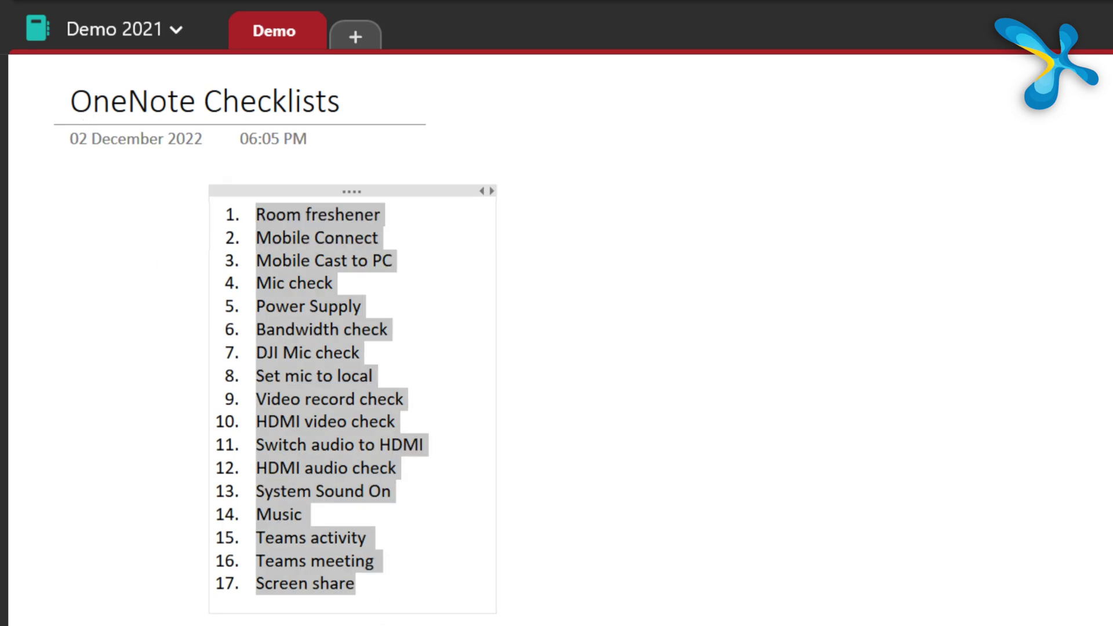
{"action": "key", "text": "ctrl+1"}
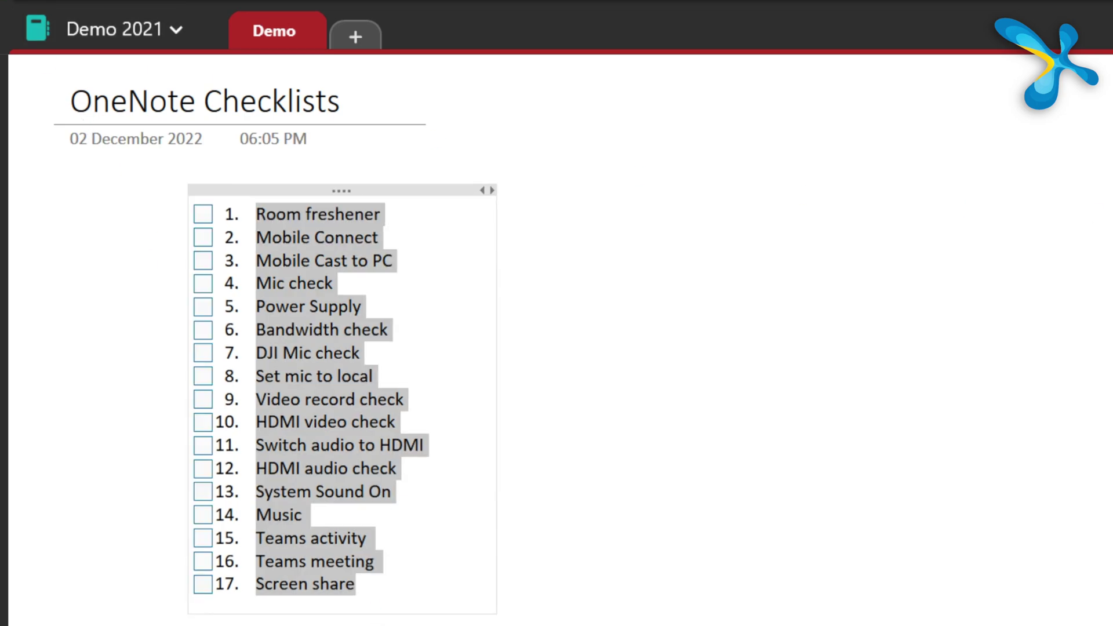
{"action": "left_click", "coordinate": [284, 329]}
Step: Tick Mobile Cast to PC, Power Supply, DJI Mic check, Video record check and Switch audio to HDMI
{"action": "left_click", "coordinate": [204, 262]}
{"action": "left_click", "coordinate": [204, 306]}
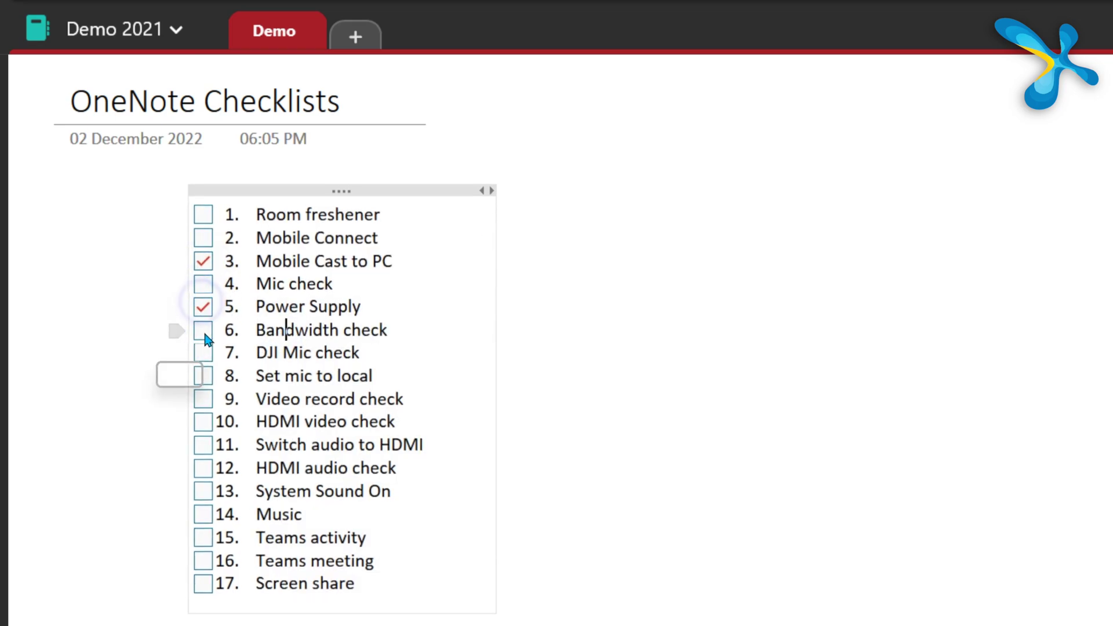
{"action": "left_click", "coordinate": [203, 353]}
{"action": "left_click", "coordinate": [204, 400]}
{"action": "left_click", "coordinate": [204, 445]}
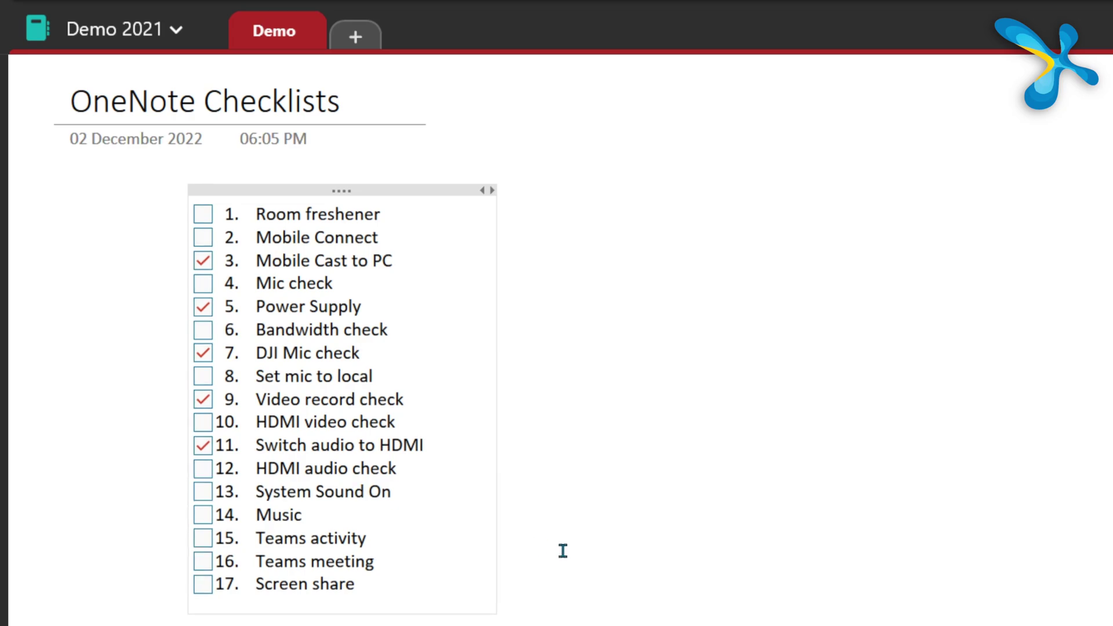
Step: Reselect the whole list and toggle Ctrl+1 until every item has an empty checkbox
{"action": "key", "text": "ctrl+a"}
{"action": "key", "text": "ctrl+a"}
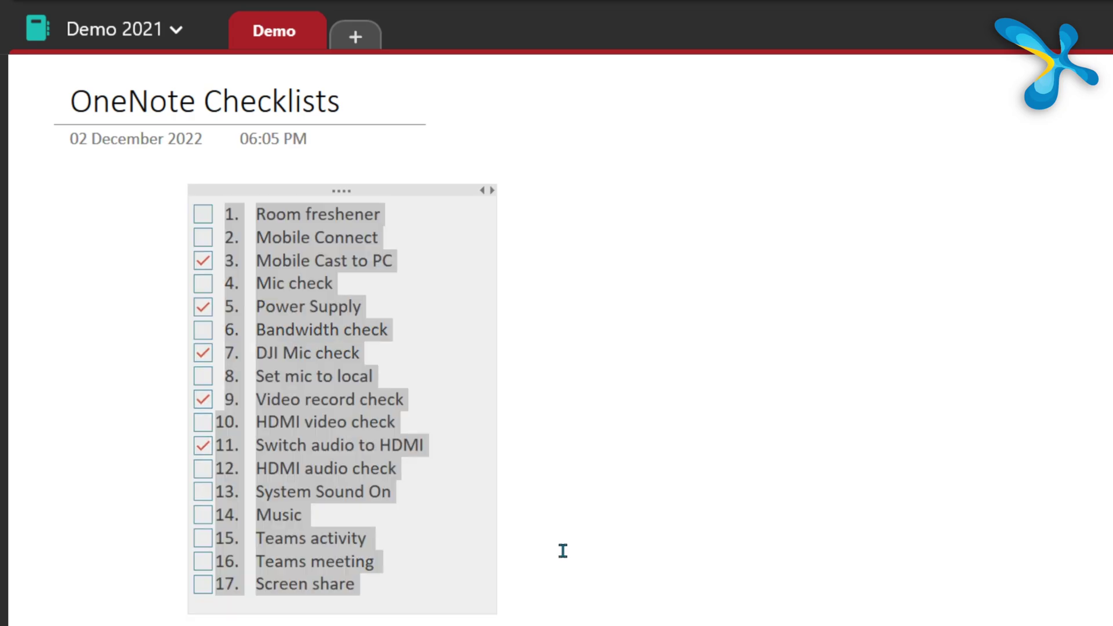
{"action": "key", "text": "ctrl+1"}
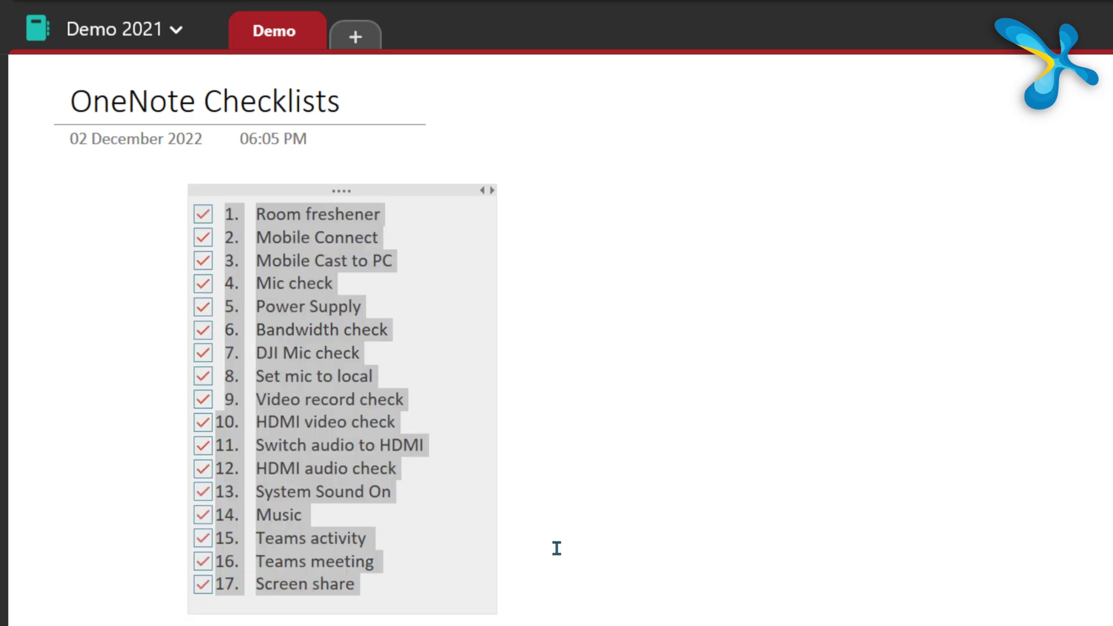
{"action": "key", "text": "ctrl+1"}
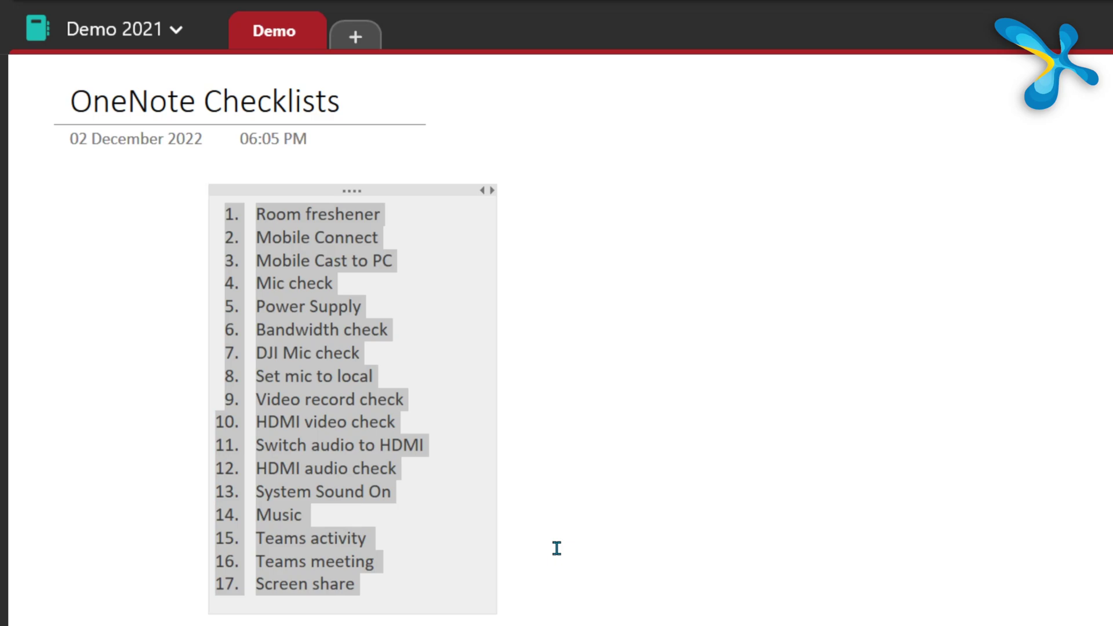
{"action": "key", "text": "ctrl+1"}
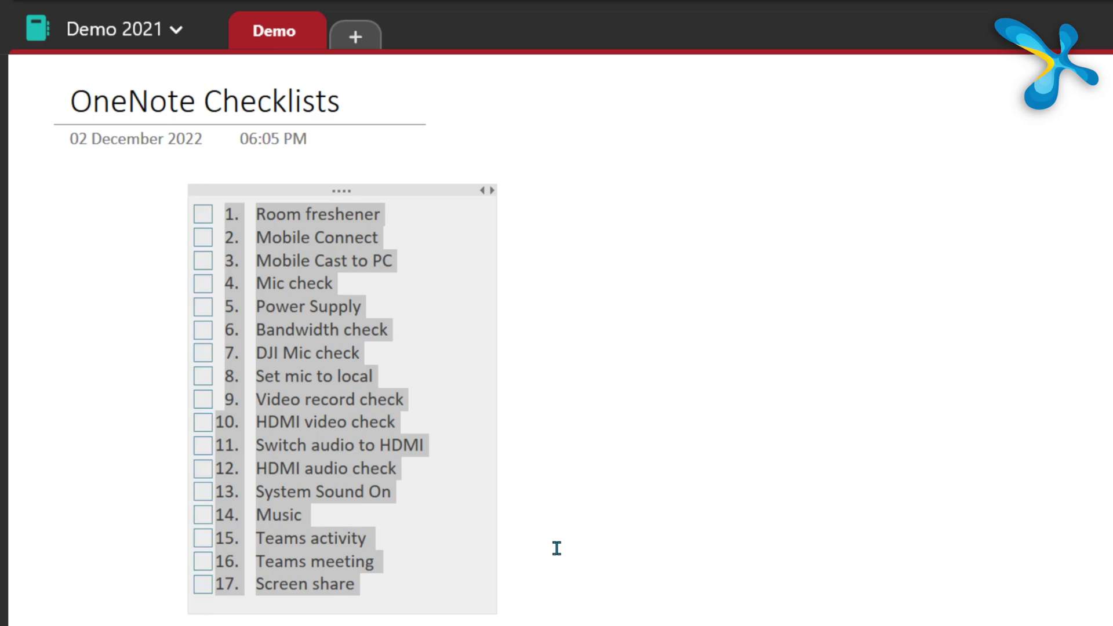
Step: Open the Templates pane through Insert > Page Templates > Page Templates..
{"action": "left_click", "coordinate": [384, 534]}
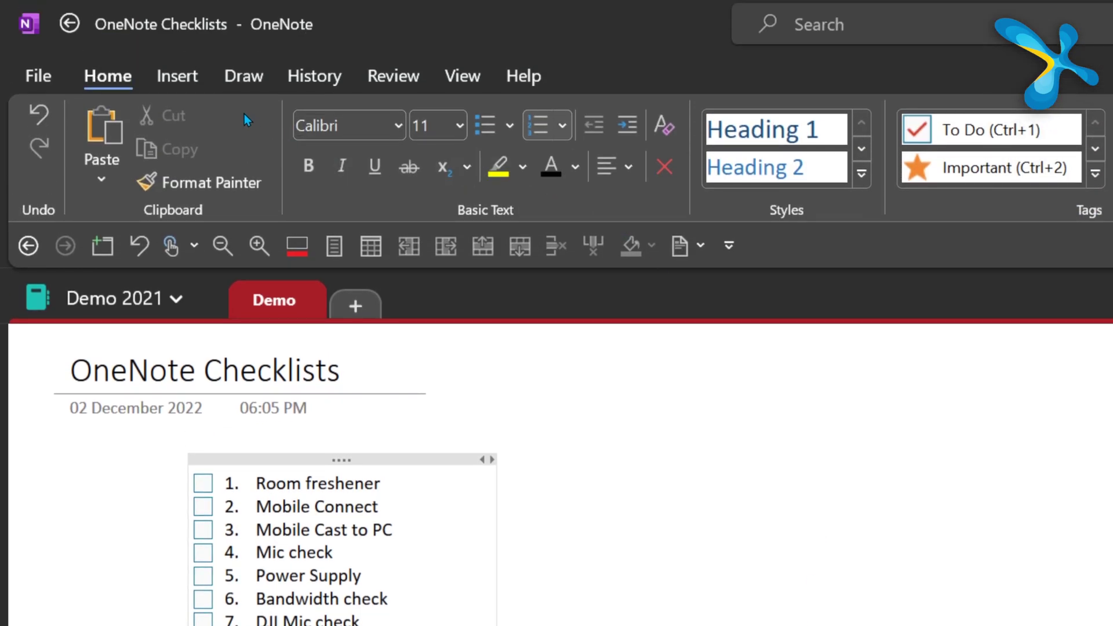
{"action": "left_click", "coordinate": [184, 77]}
{"action": "left_click", "coordinate": [681, 170]}
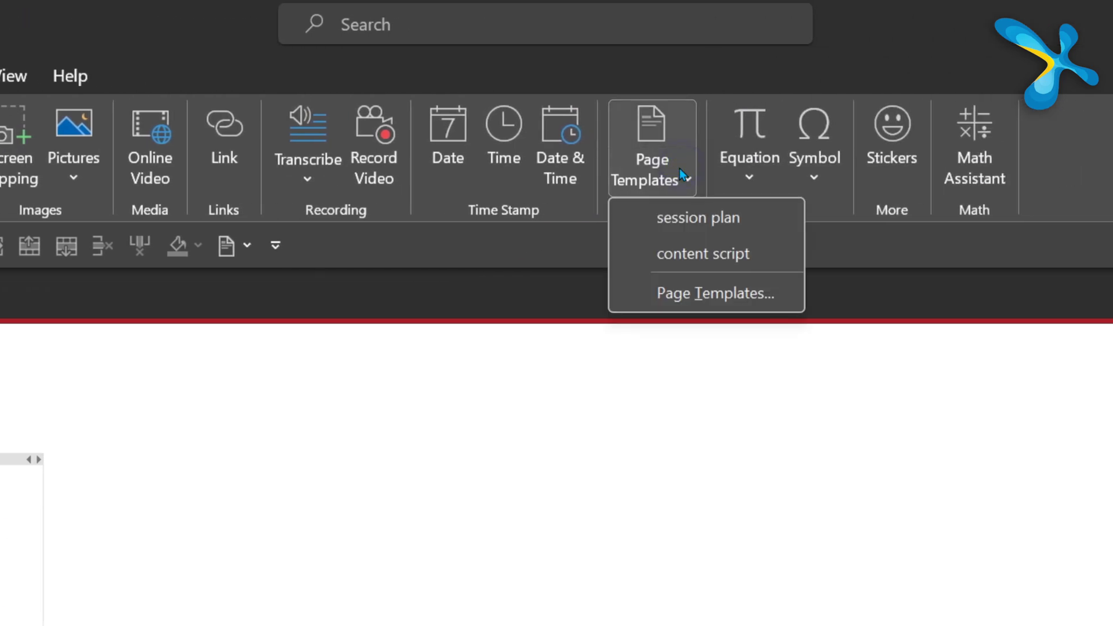
{"action": "left_click", "coordinate": [687, 297]}
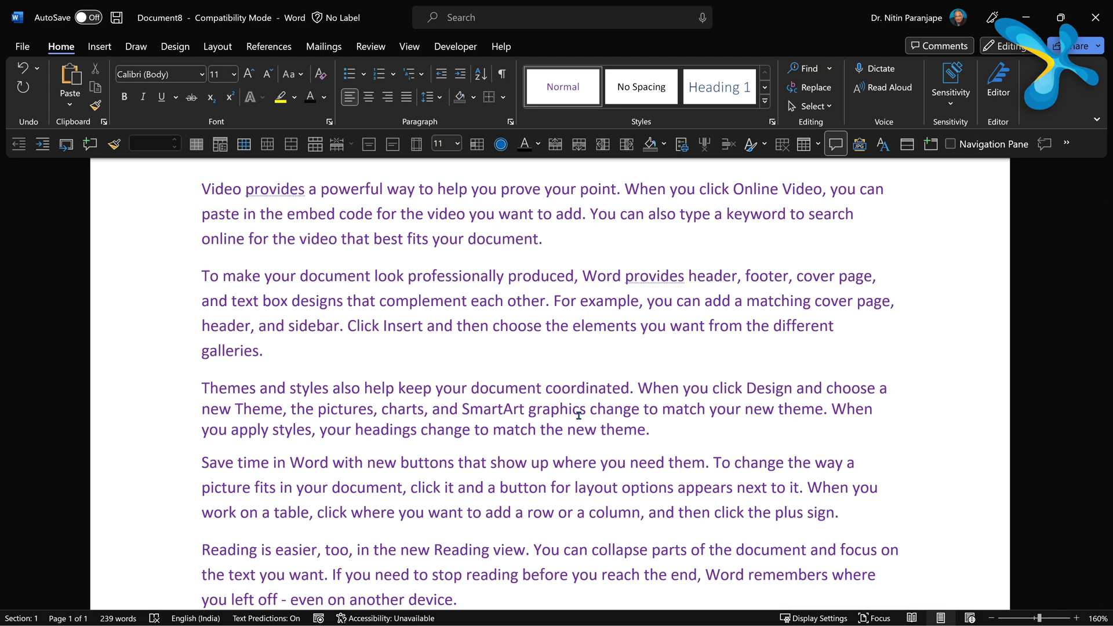
Step: Reveal the formatting of 'graphics' with Distinguish style source turned on
{"action": "left_click", "coordinate": [579, 411]}
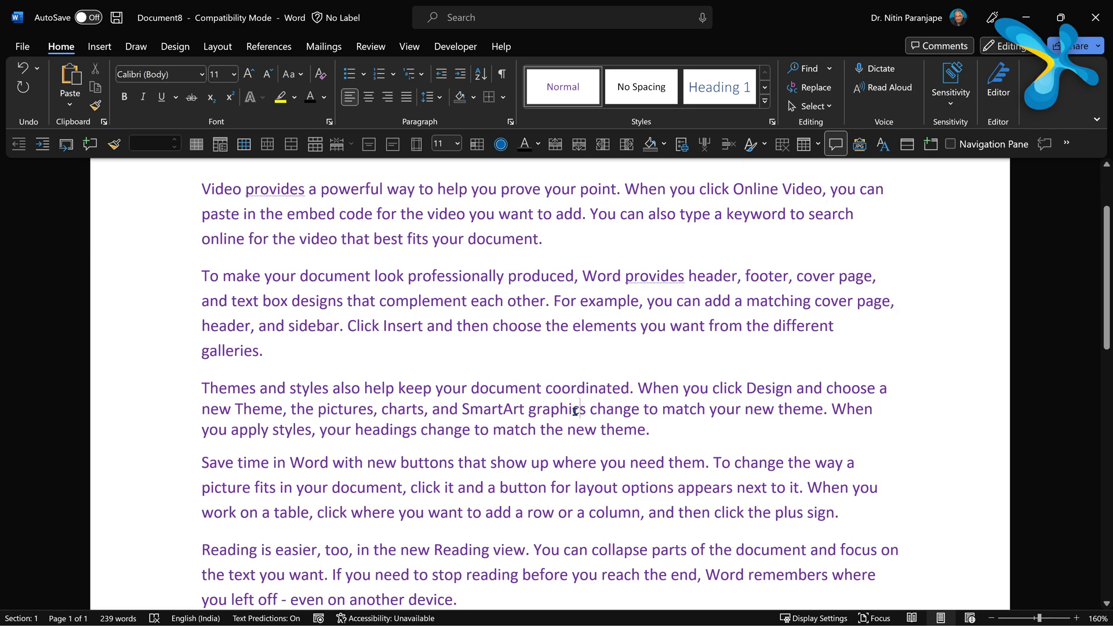
{"action": "key", "text": "shift+F1"}
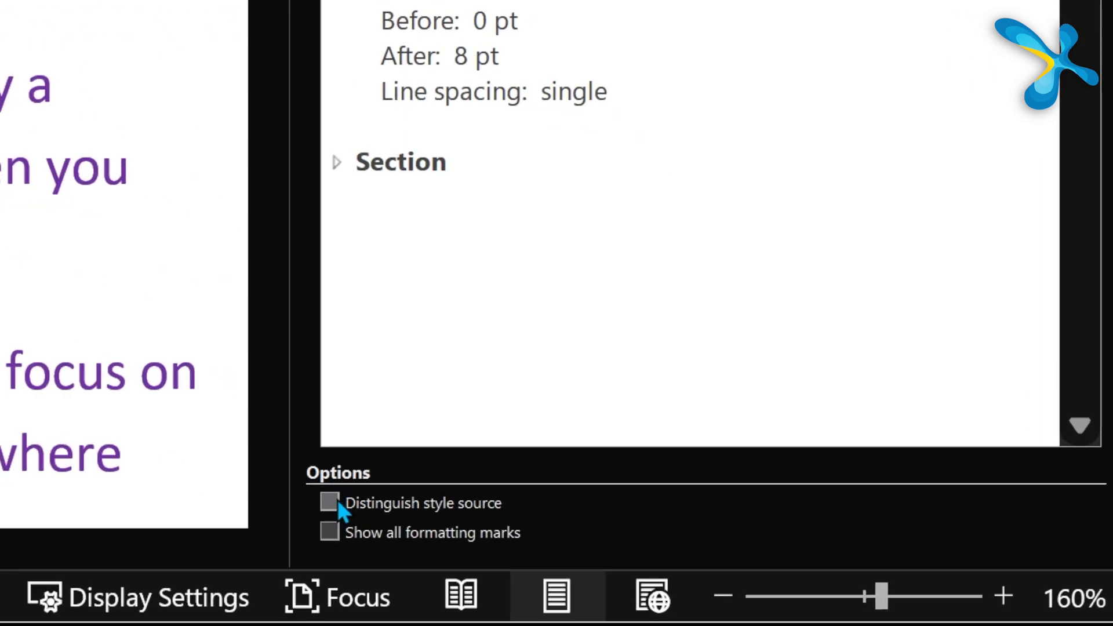
{"action": "left_click", "coordinate": [329, 502]}
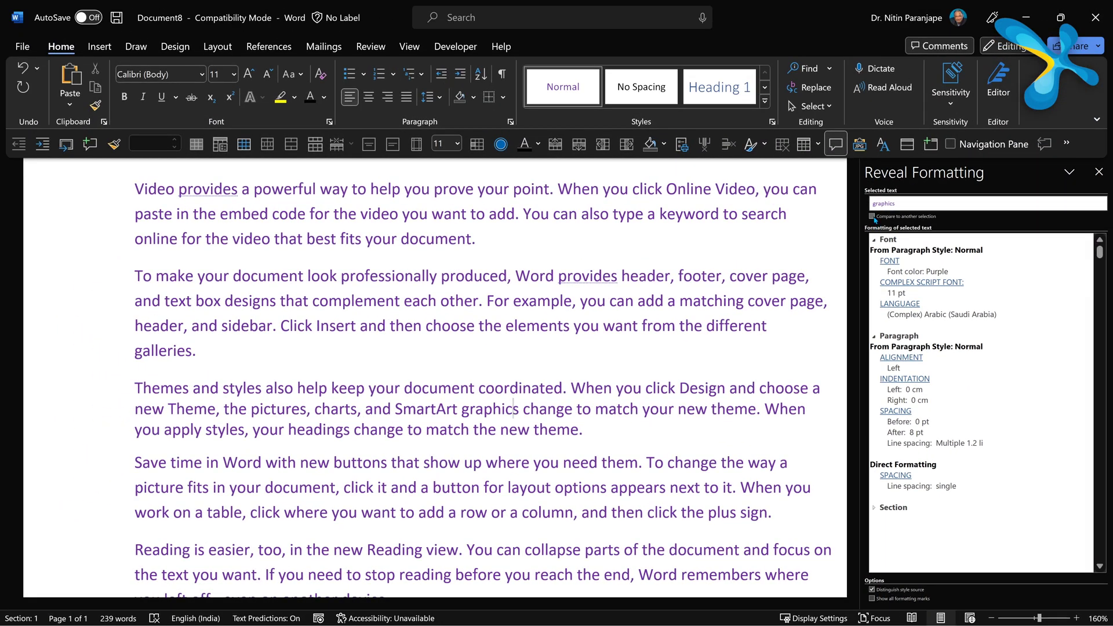
Step: Compare the formatting of 'graphics' against the word 'you' in paragraph 2
{"action": "left_click", "coordinate": [872, 216]}
{"action": "left_click", "coordinate": [605, 303]}
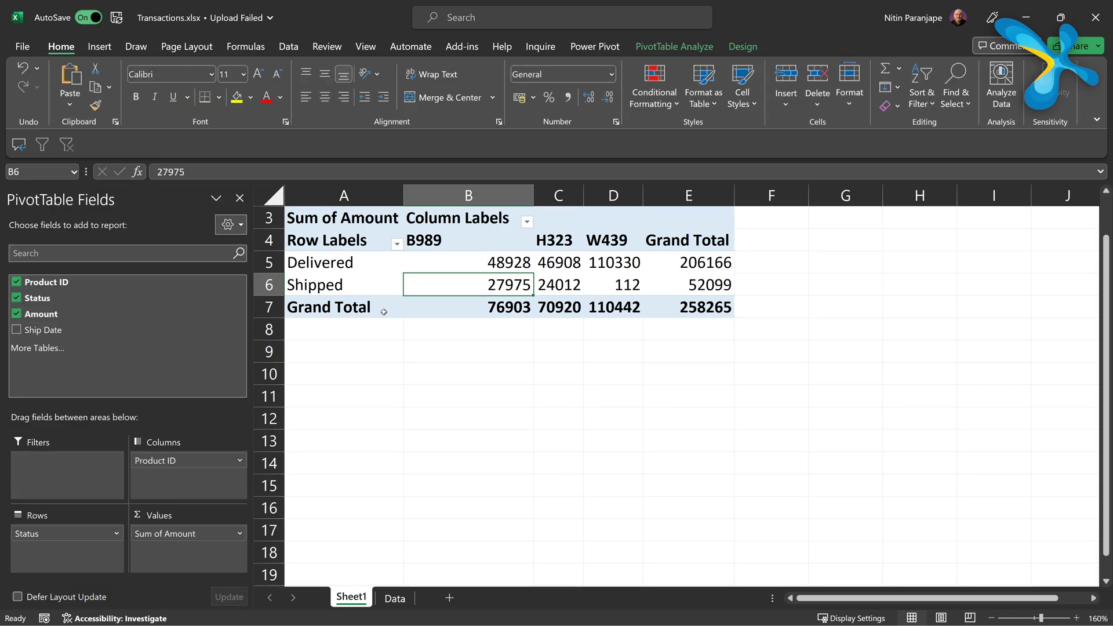
Step: Attempt to drag the Shipped B989 pivot value to E13, dismiss the warning, and close Transactions.xlsx
{"action": "mouse_move", "coordinate": [679, 282]}
{"action": "mouse_move", "coordinate": [519, 288]}
{"action": "left_click_drag", "start_coordinate": [509, 290], "coordinate": [651, 440]}
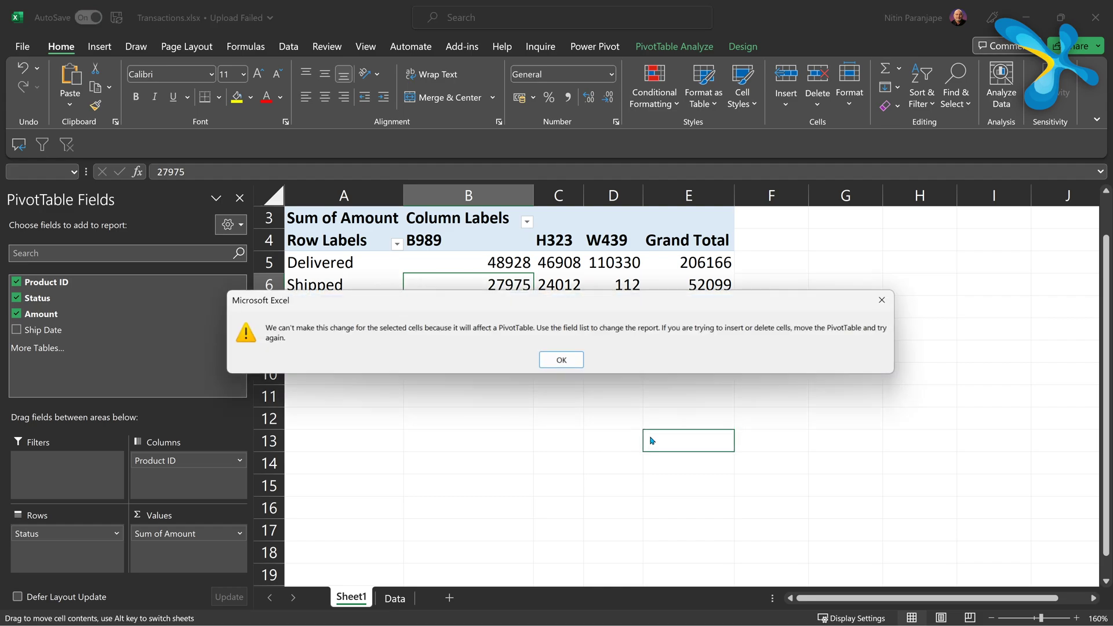
{"action": "key", "text": "Return"}
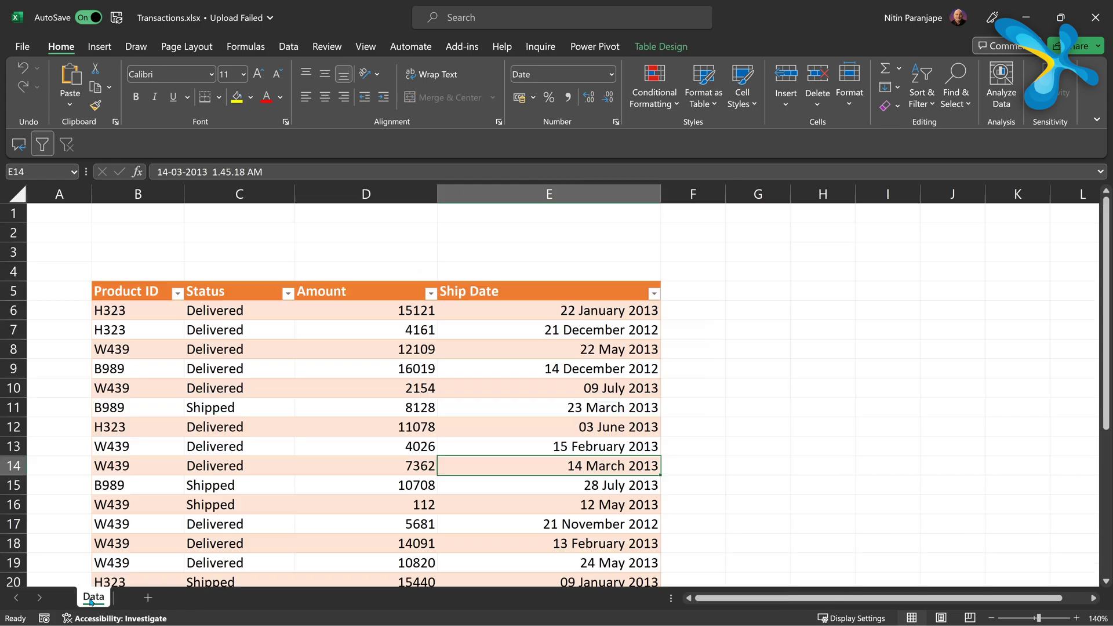
{"action": "left_click", "coordinate": [303, 363]}
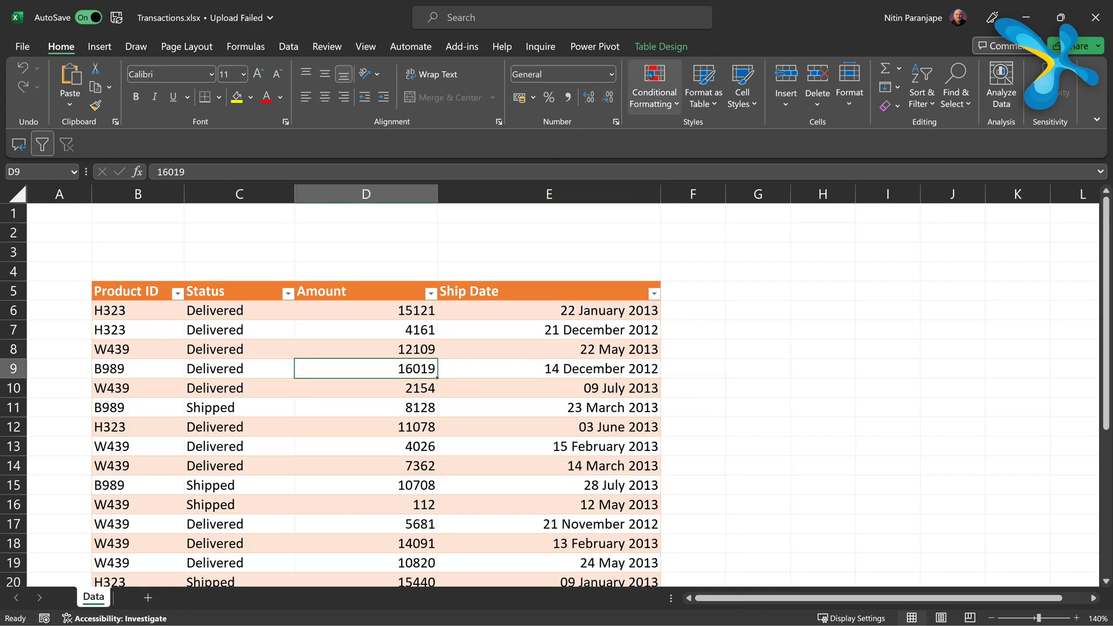
{"action": "key", "text": "ctrl+w"}
Step: Create a blank workbook and start importing Transactions.xlsx through Get Data from an Excel workbook
{"action": "key", "text": "ctrl+n"}
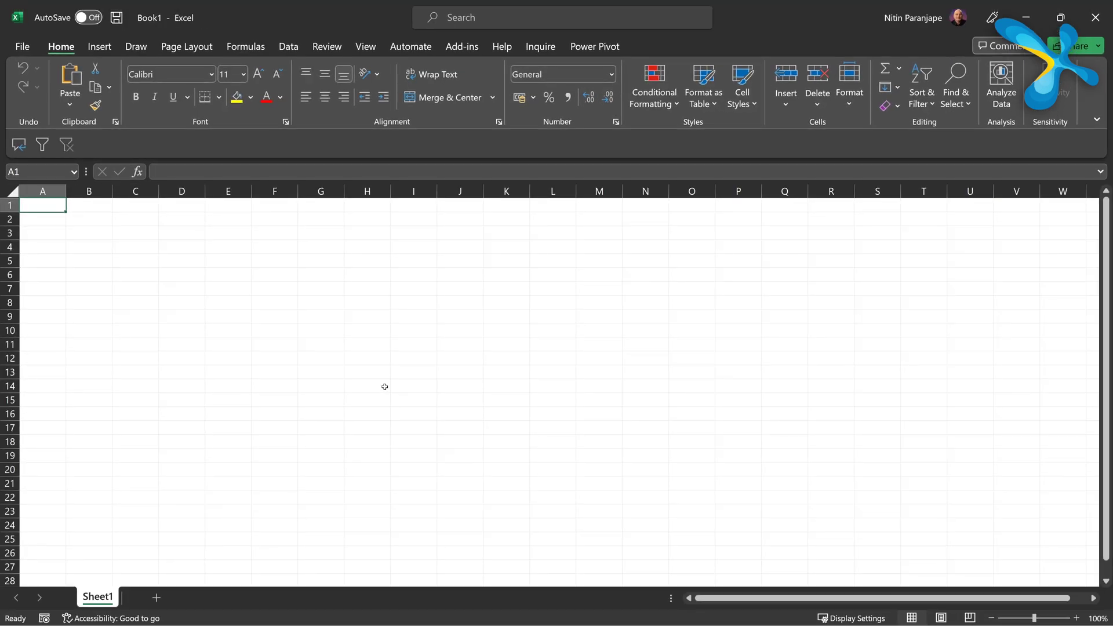
{"action": "left_click", "coordinate": [322, 327]}
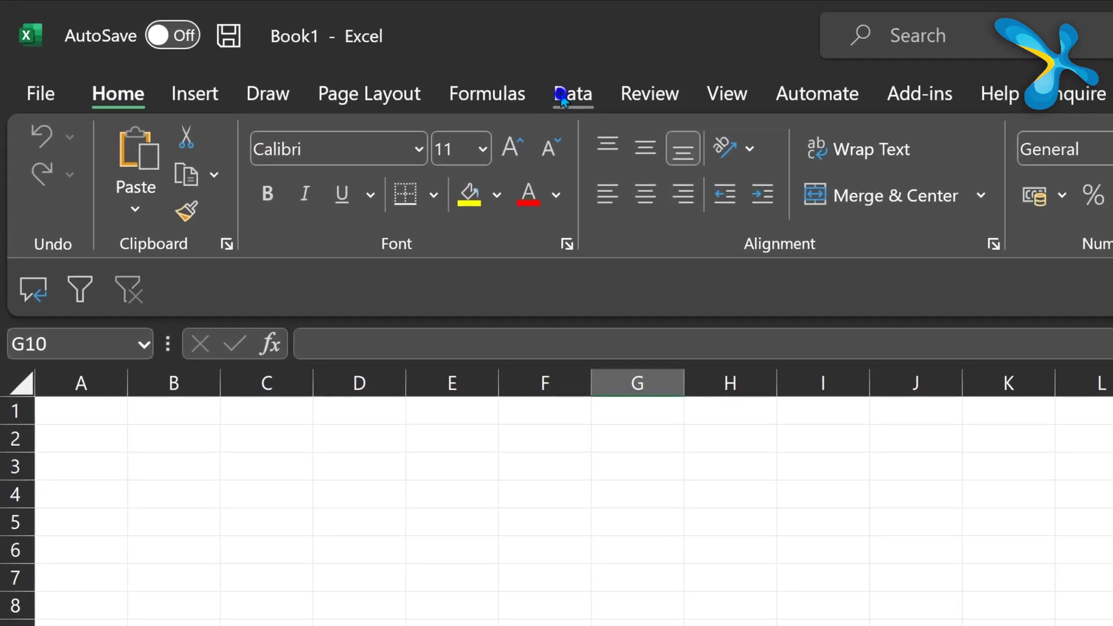
{"action": "left_click", "coordinate": [288, 47]}
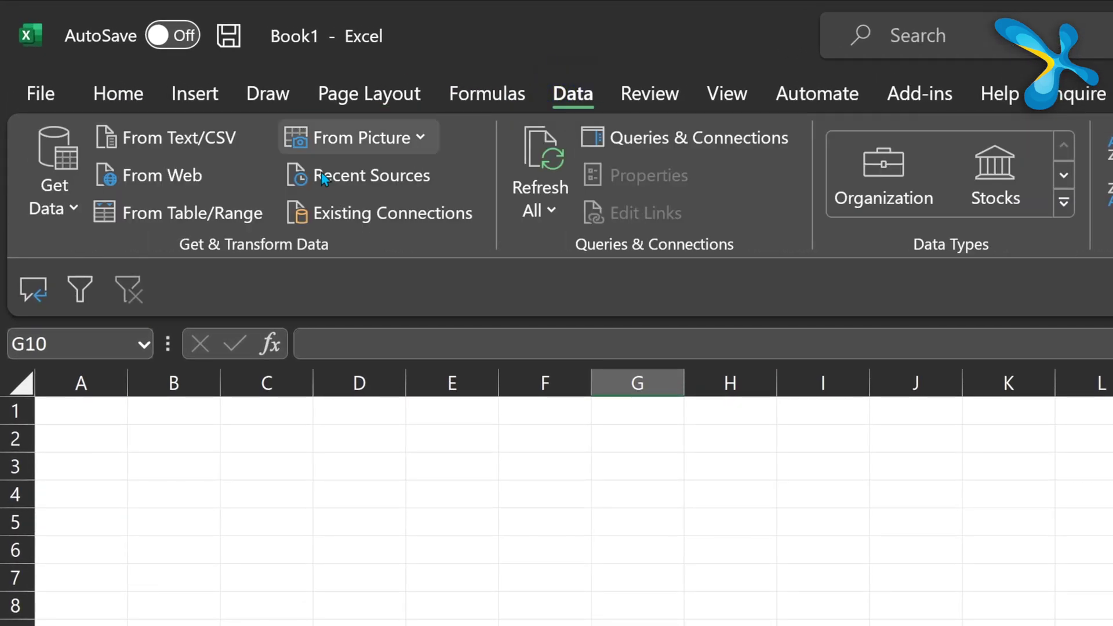
{"action": "left_click", "coordinate": [80, 197]}
{"action": "mouse_move", "coordinate": [162, 253]}
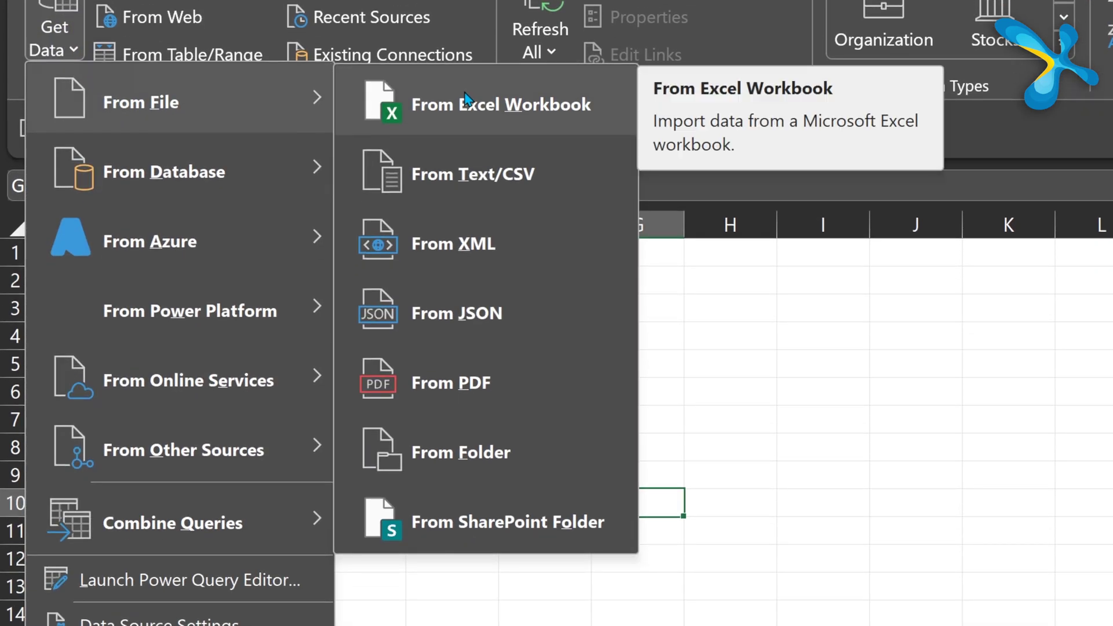
{"action": "key", "text": "Escape"}
{"action": "key", "text": "Escape"}
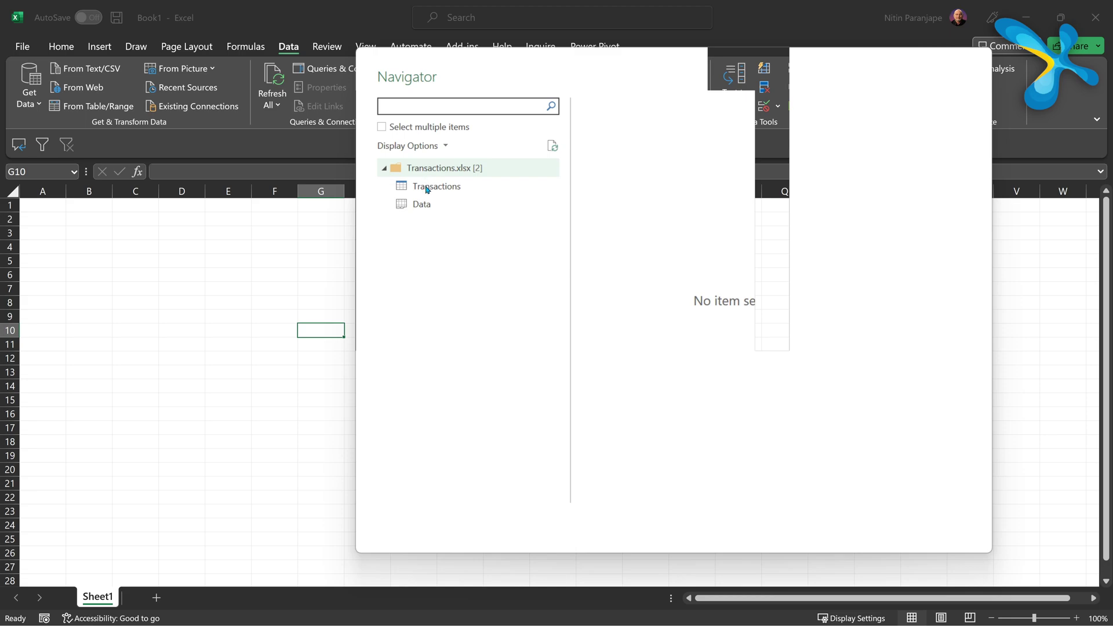
Step: Load the Transactions table as connection only, added to the Data Model, then close Queries & Connections
{"action": "left_click", "coordinate": [426, 186]}
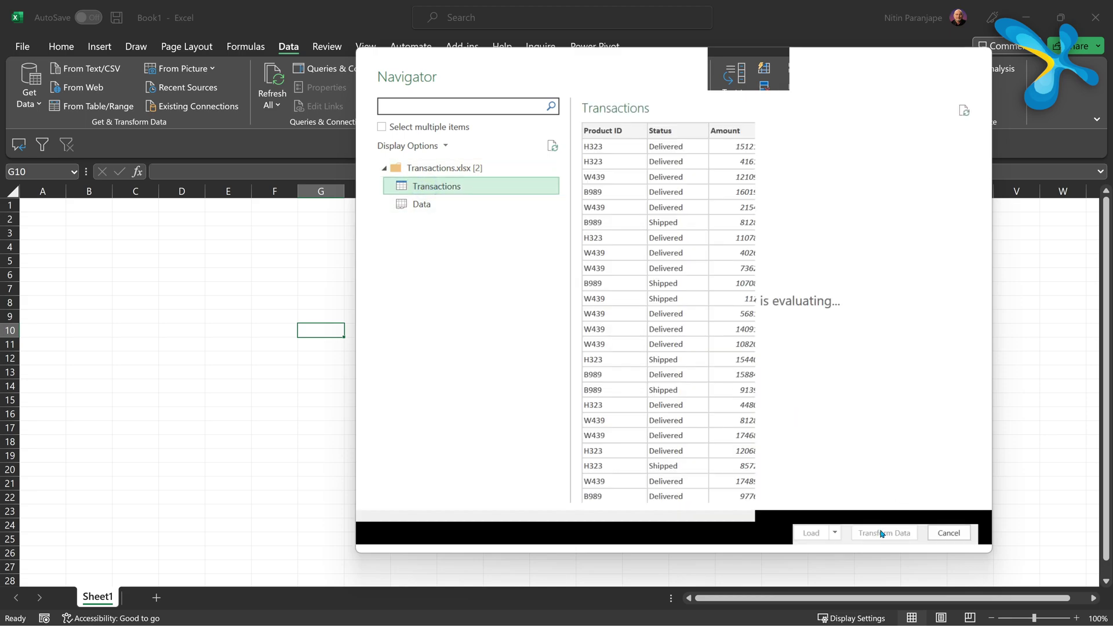
{"action": "left_click", "coordinate": [835, 535]}
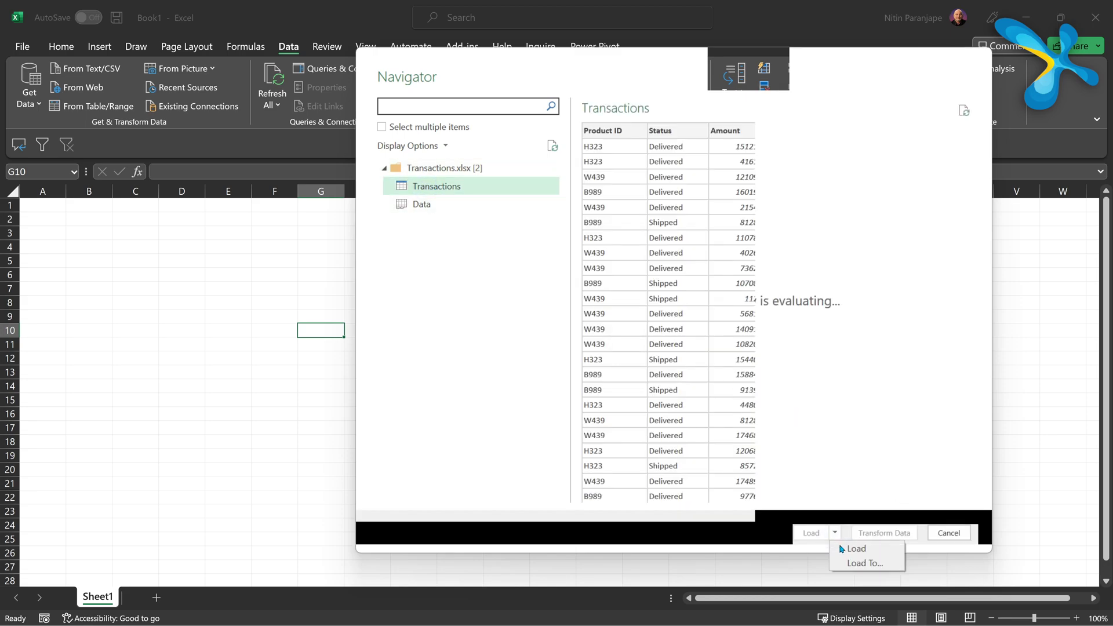
{"action": "left_click", "coordinate": [855, 563]}
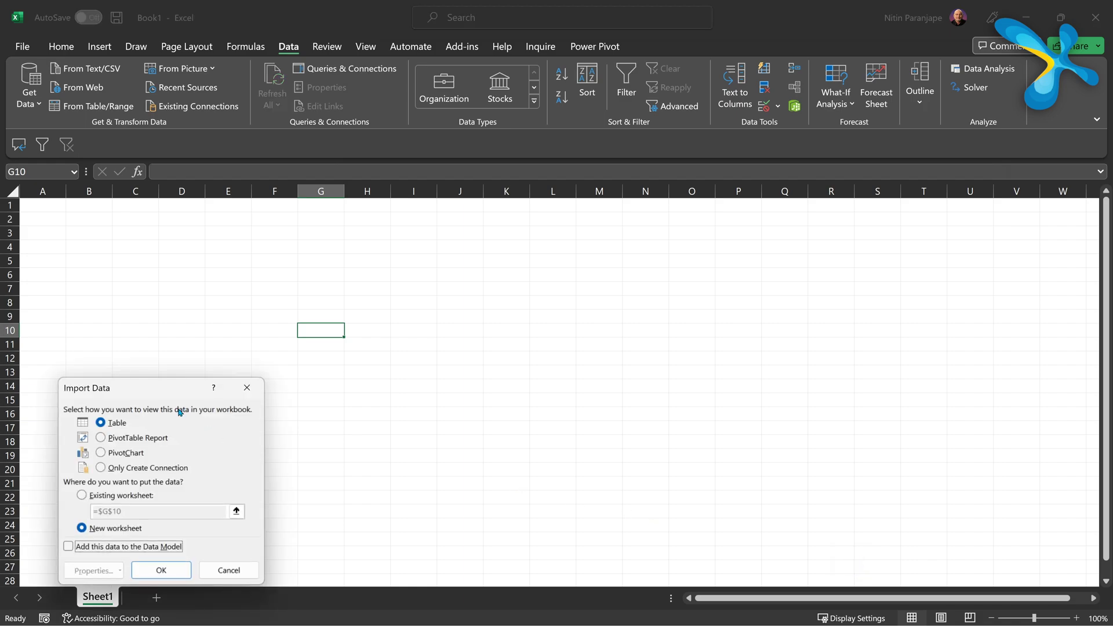
{"action": "left_click_drag", "start_coordinate": [167, 392], "coordinate": [573, 226]}
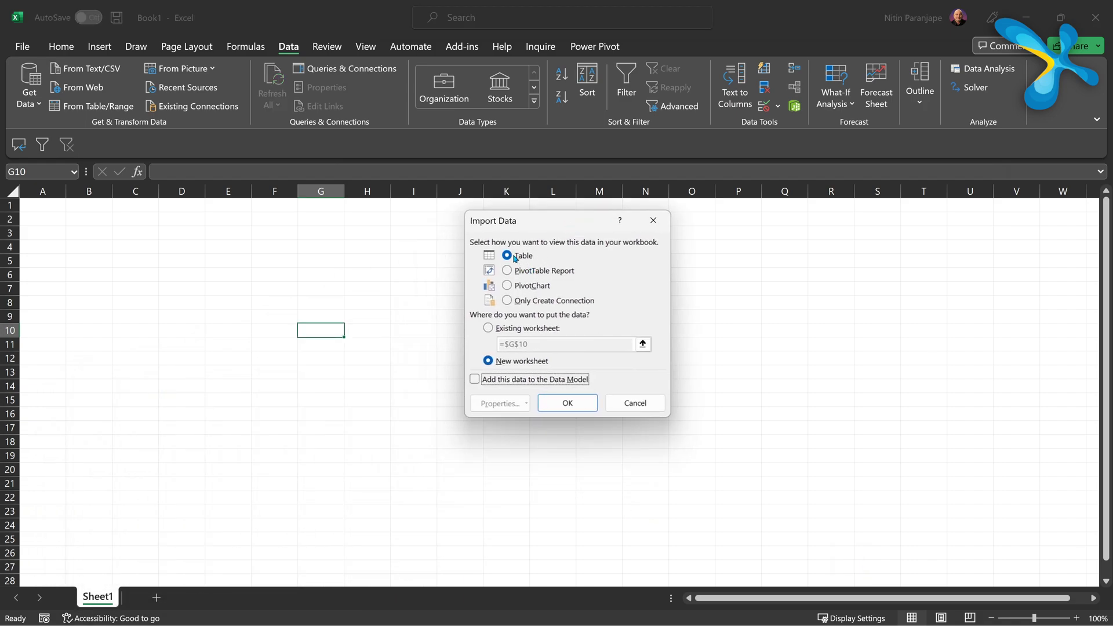
{"action": "left_click", "coordinate": [538, 302]}
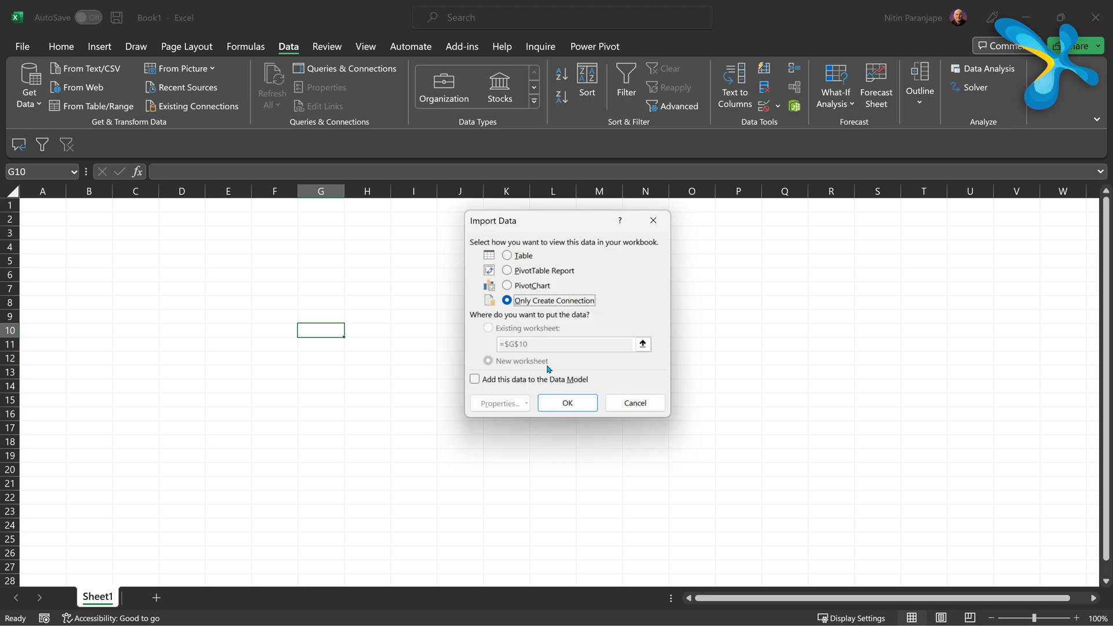
{"action": "left_click", "coordinate": [529, 380]}
{"action": "left_click", "coordinate": [568, 405]}
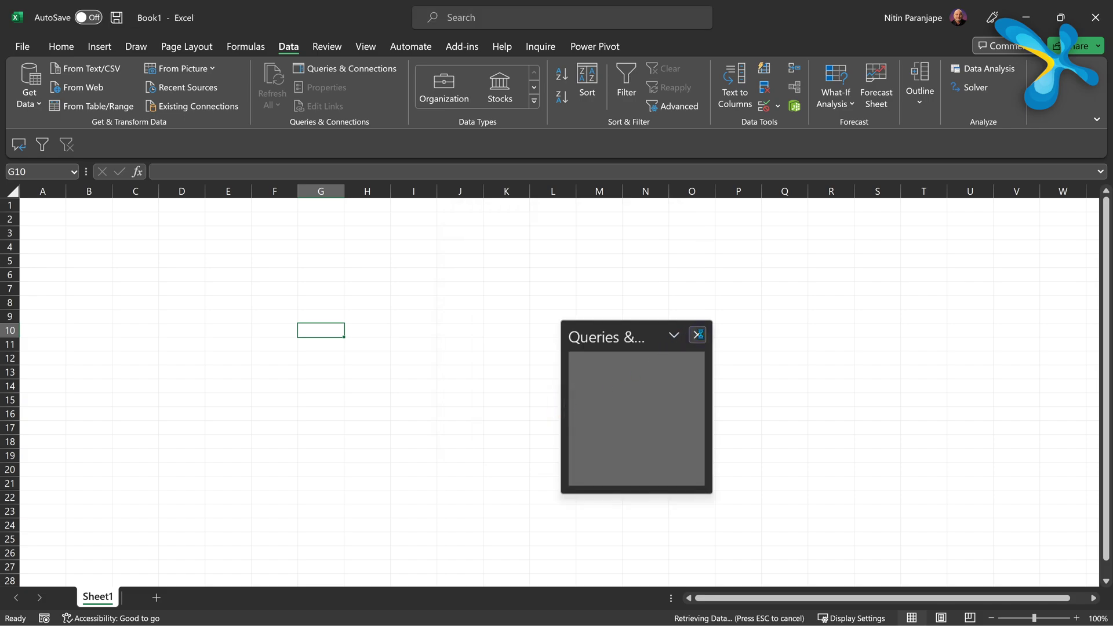
{"action": "left_click", "coordinate": [698, 336]}
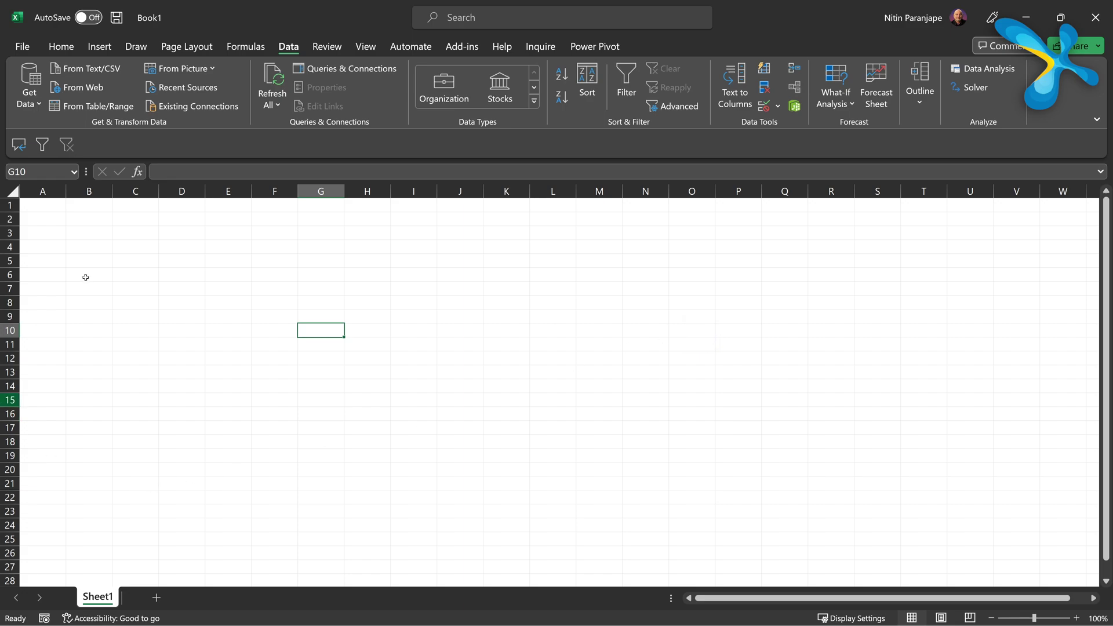
{"action": "left_click", "coordinate": [168, 330]}
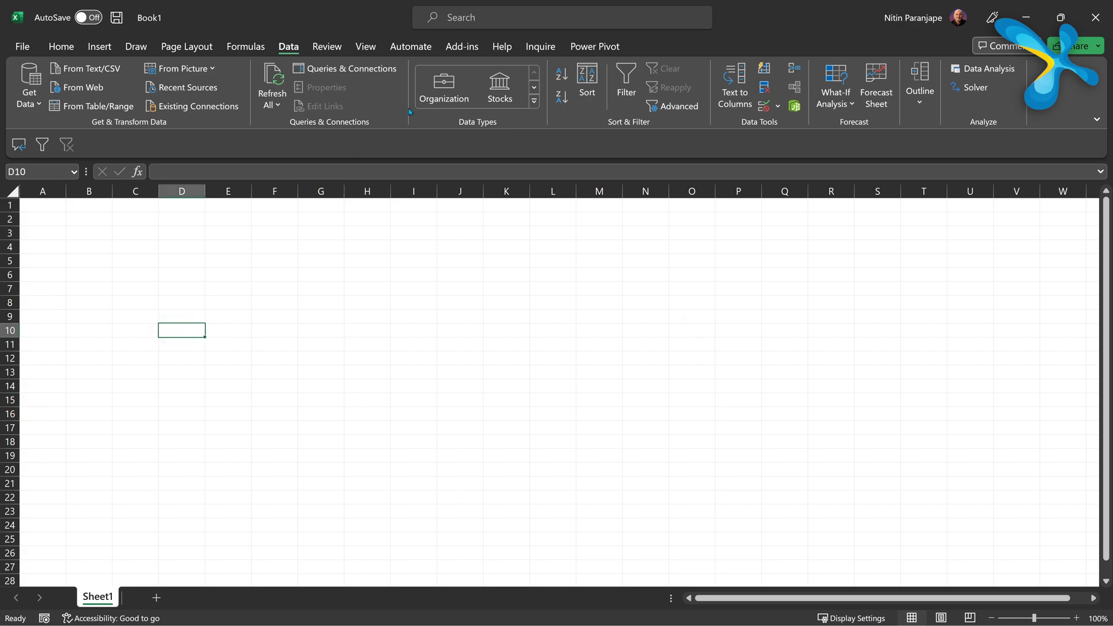
{"action": "left_click", "coordinate": [585, 47]}
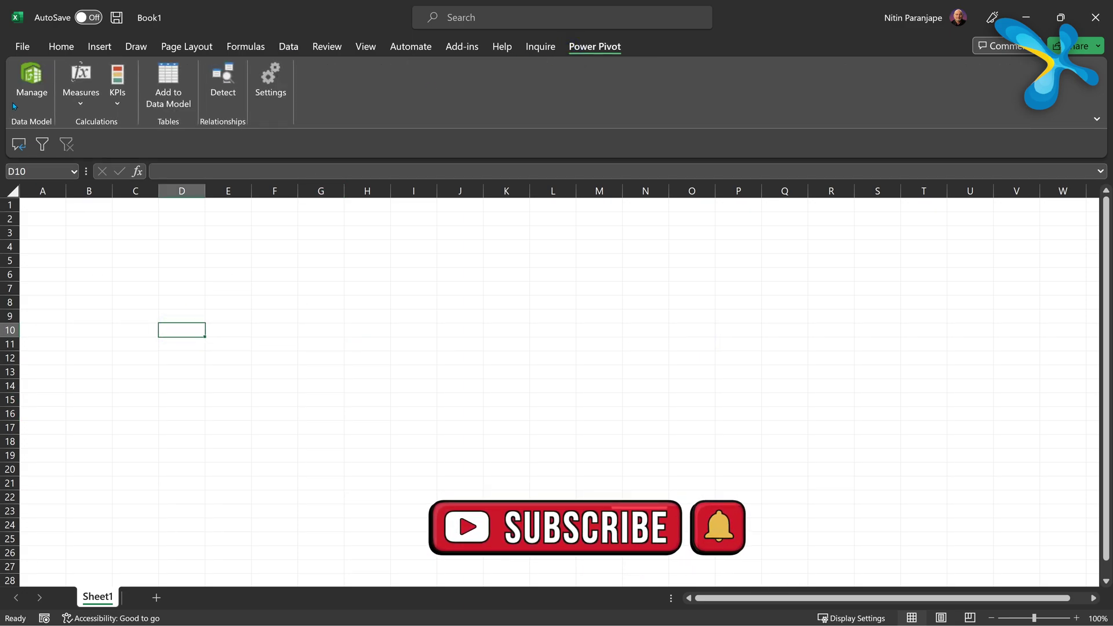
{"action": "left_click", "coordinate": [30, 93]}
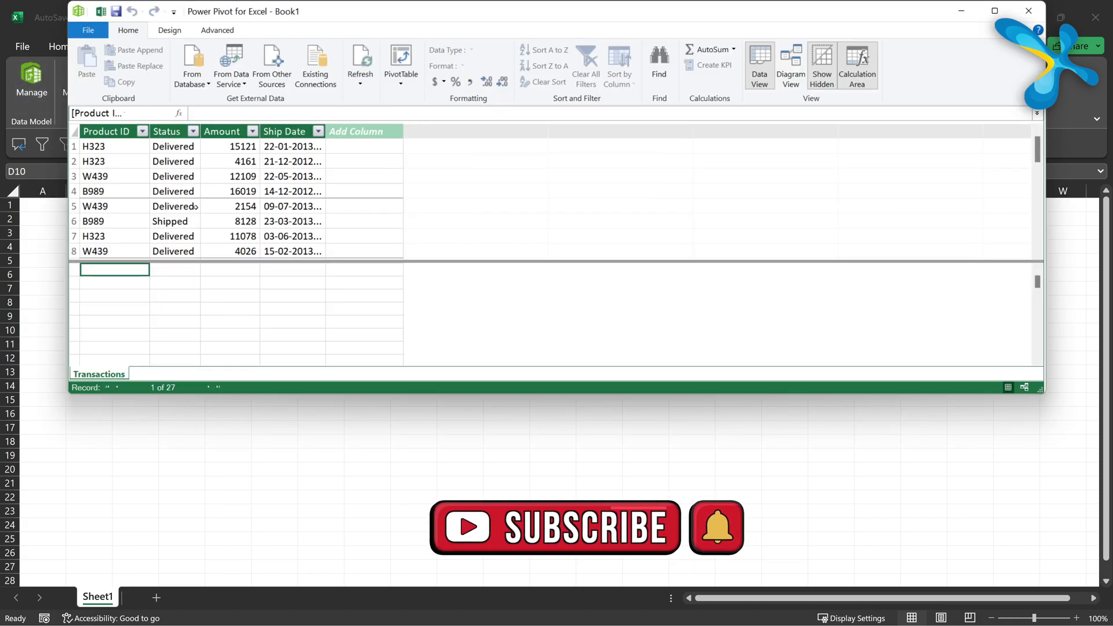
{"action": "left_click", "coordinate": [1028, 11]}
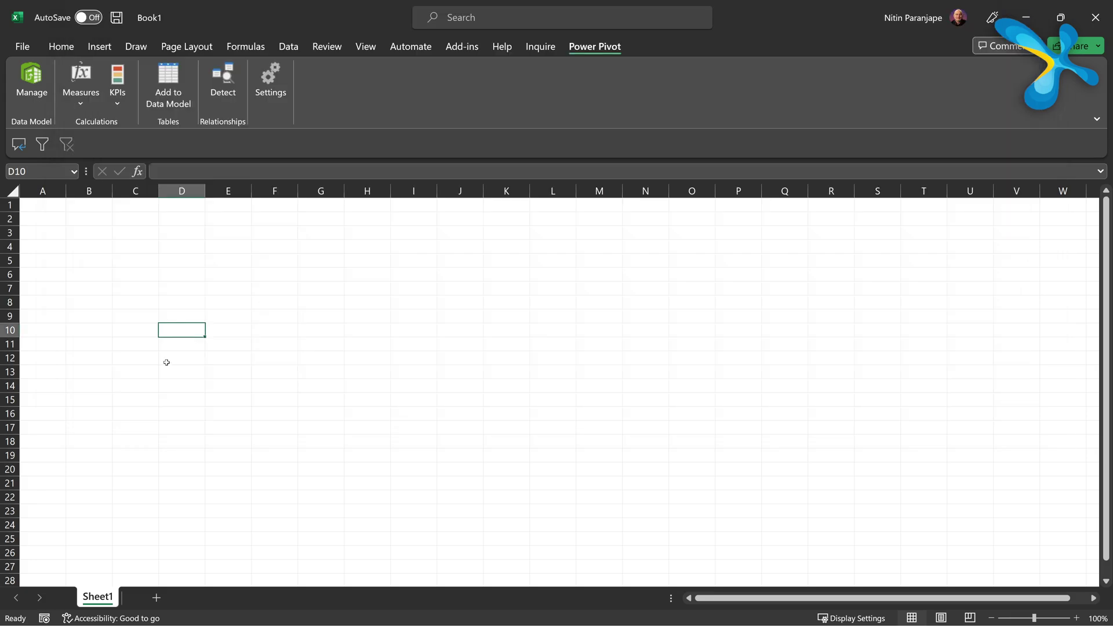
{"action": "left_click", "coordinate": [107, 330]}
{"action": "left_click", "coordinate": [100, 46]}
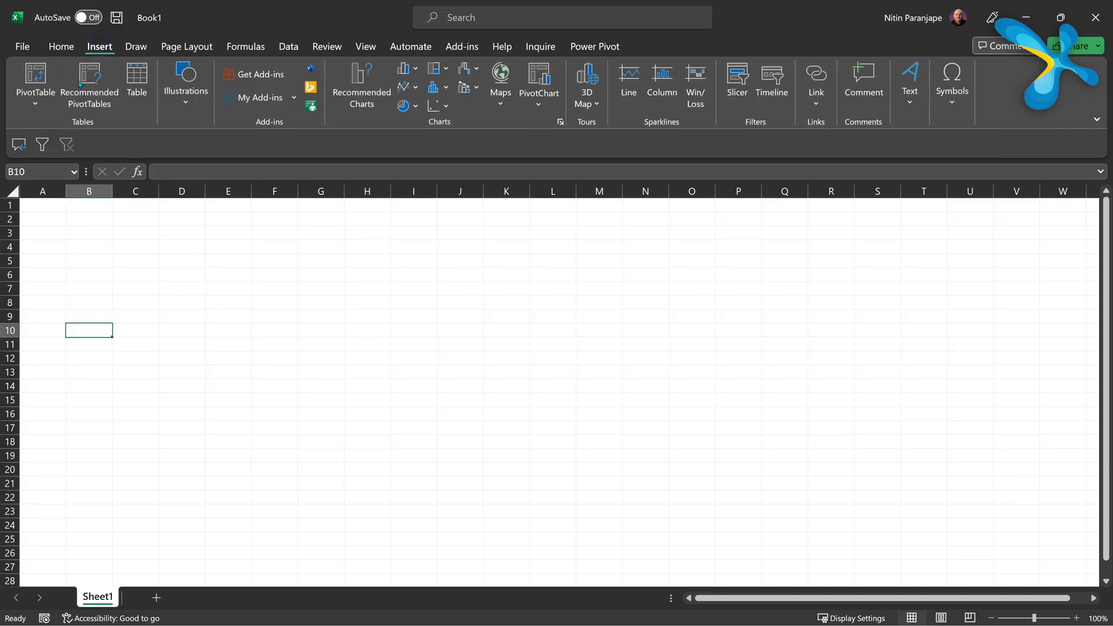
Step: Insert a PivotTable from the Data Model at Sheet1!$B$10
{"action": "left_click", "coordinate": [36, 96]}
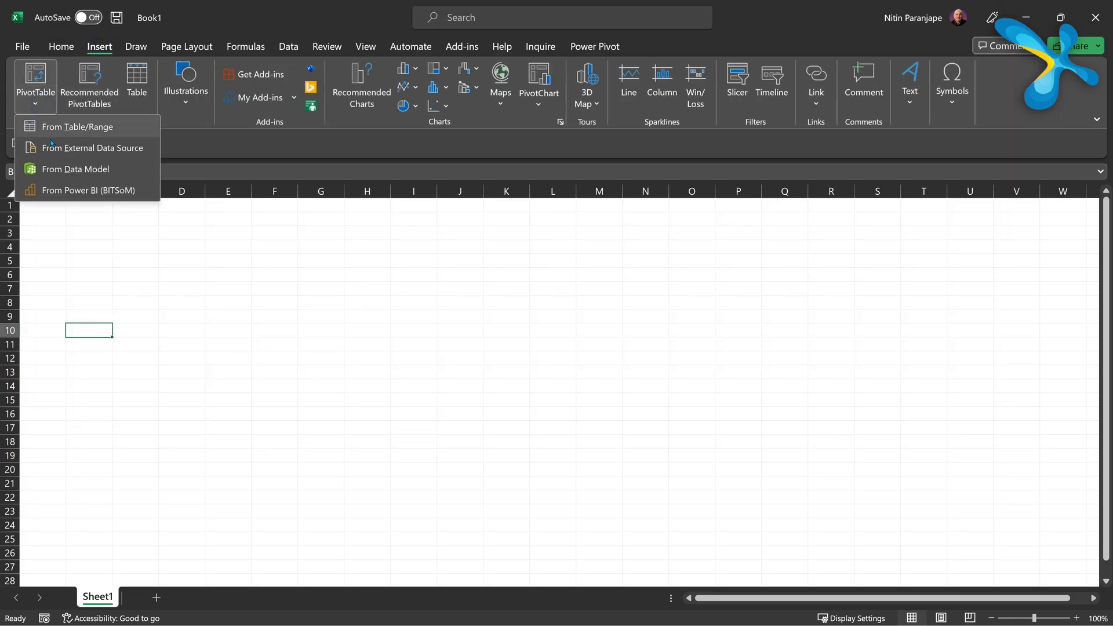
{"action": "left_click", "coordinate": [75, 169]}
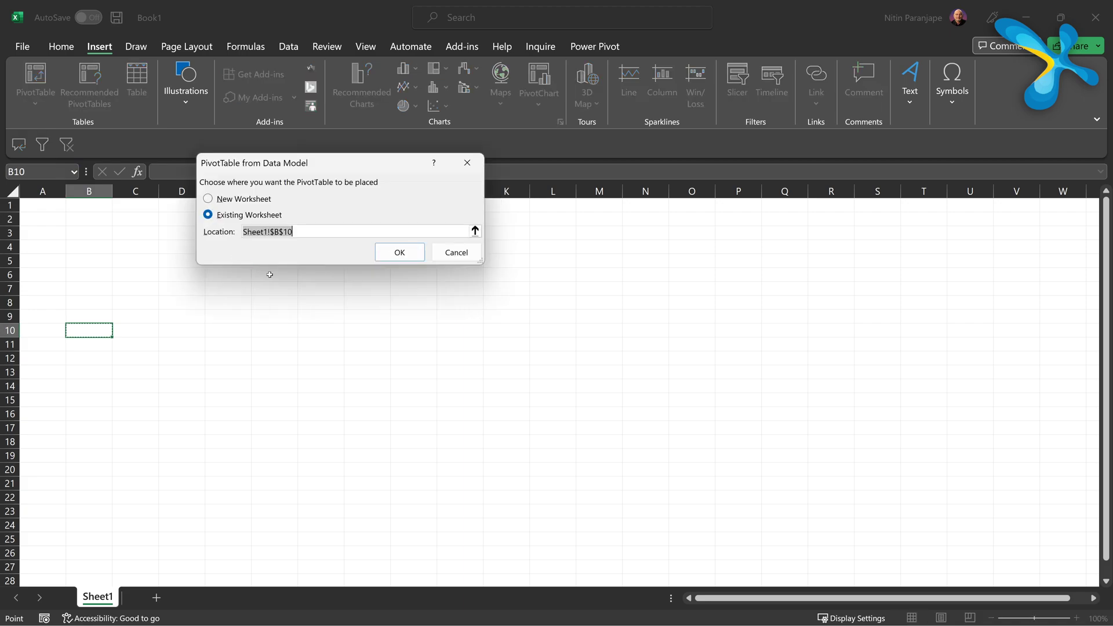
{"action": "left_click", "coordinate": [389, 252]}
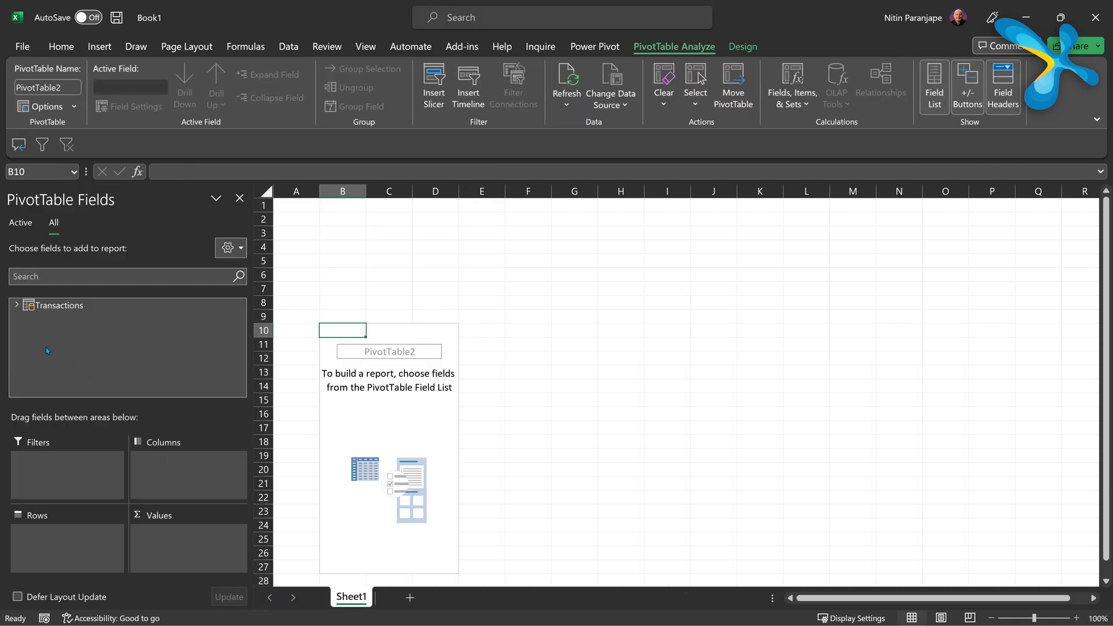
Step: Put Product ID in Columns, Status in Rows and Sum of Amount in Values
{"action": "left_click", "coordinate": [17, 305]}
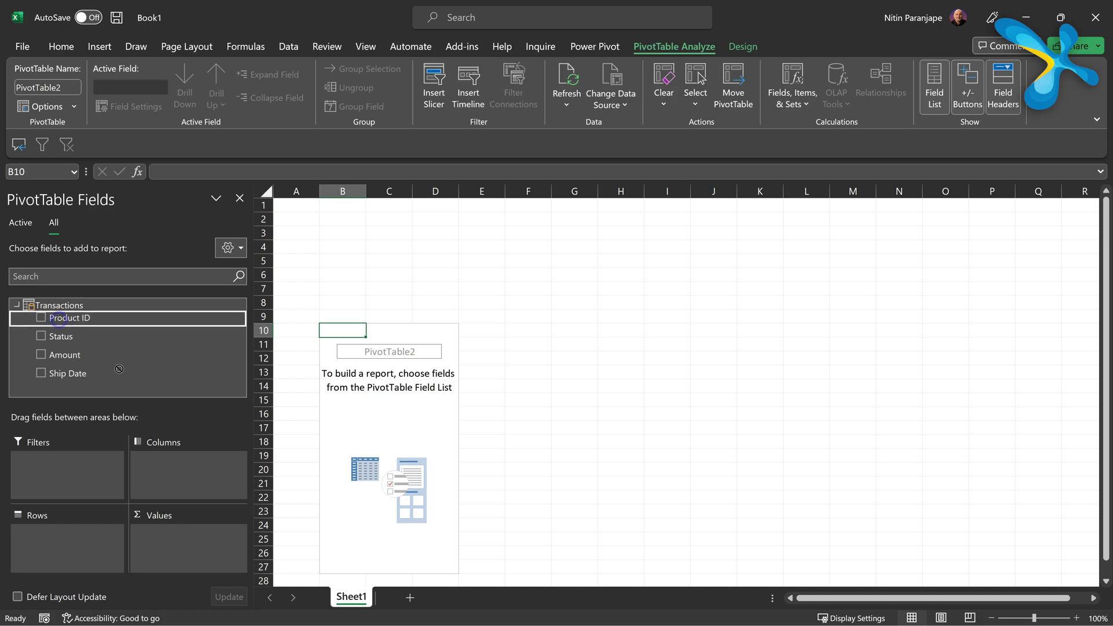
{"action": "left_click_drag", "start_coordinate": [119, 369], "coordinate": [206, 472]}
{"action": "left_click_drag", "start_coordinate": [73, 336], "coordinate": [62, 542]}
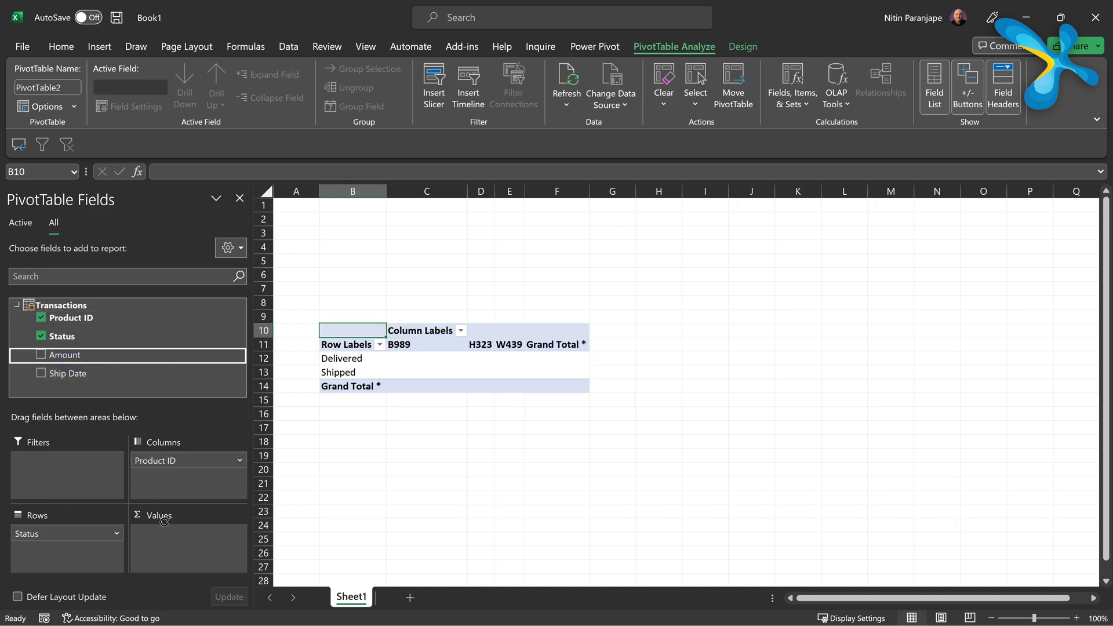
{"action": "left_click_drag", "start_coordinate": [164, 522], "coordinate": [168, 536]}
{"action": "scroll", "coordinate": [522, 400], "scroll_direction": "up", "scroll_amount": 4}
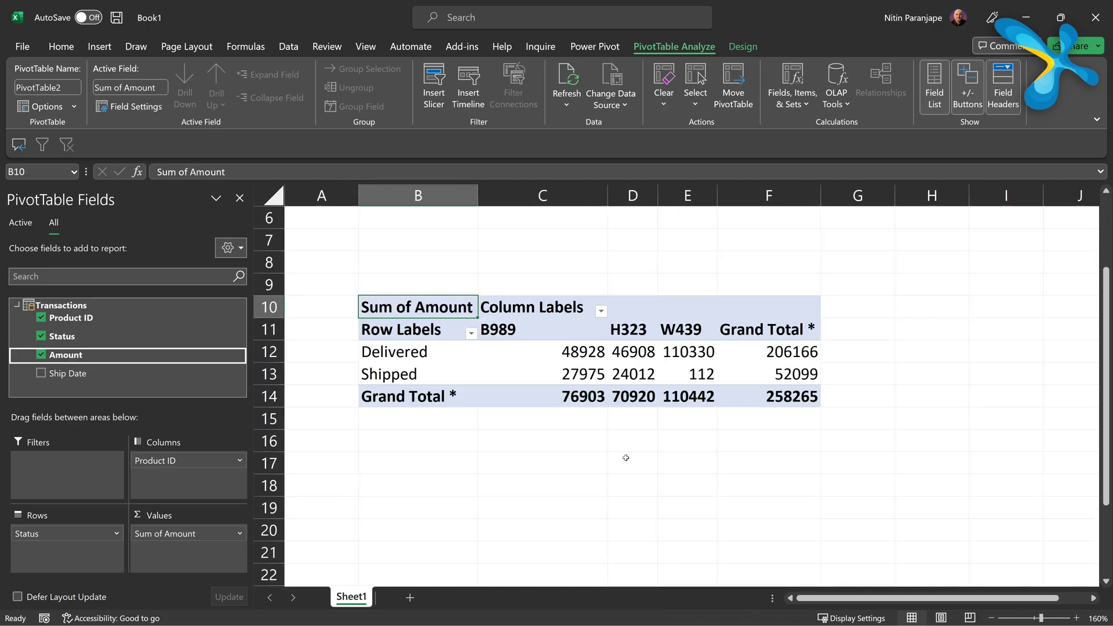
Step: Copy the entire PivotTable and paste a duplicate at B18
{"action": "left_click", "coordinate": [600, 380]}
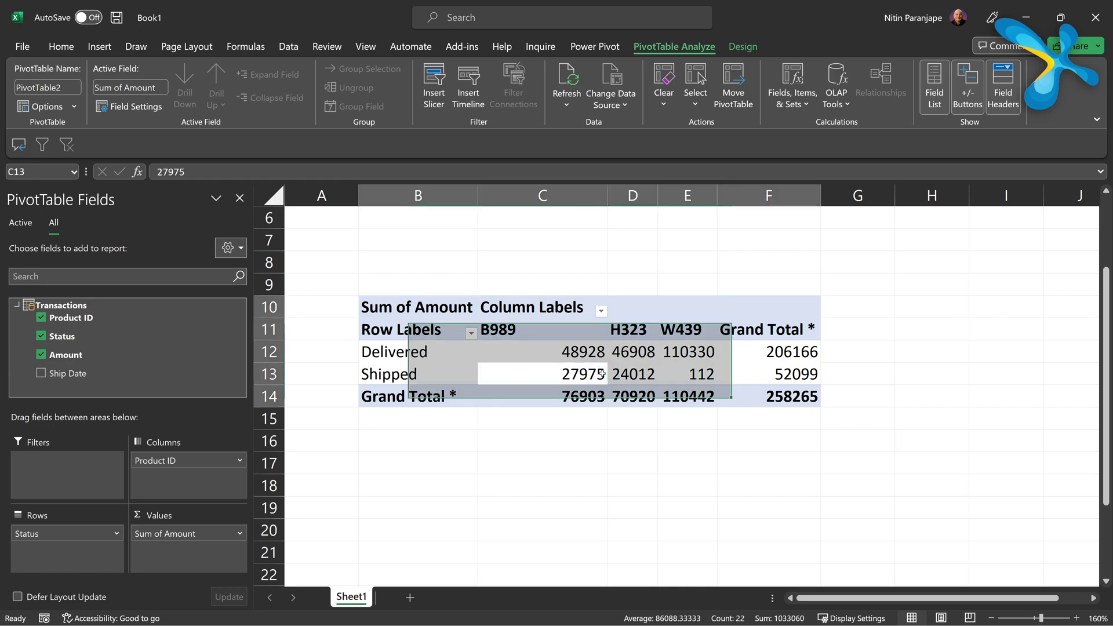
{"action": "key", "text": "ctrl+a"}
{"action": "key", "text": "ctrl+c"}
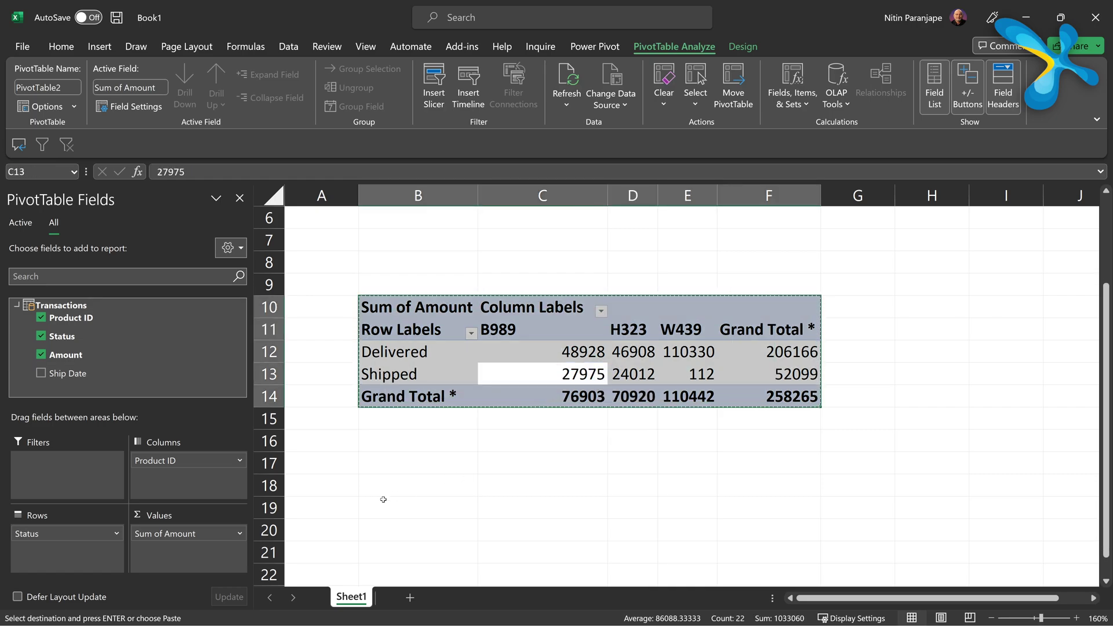
{"action": "left_click", "coordinate": [430, 490]}
{"action": "key", "text": "ctrl+v"}
{"action": "scroll", "coordinate": [562, 514], "scroll_direction": "down", "scroll_amount": 2}
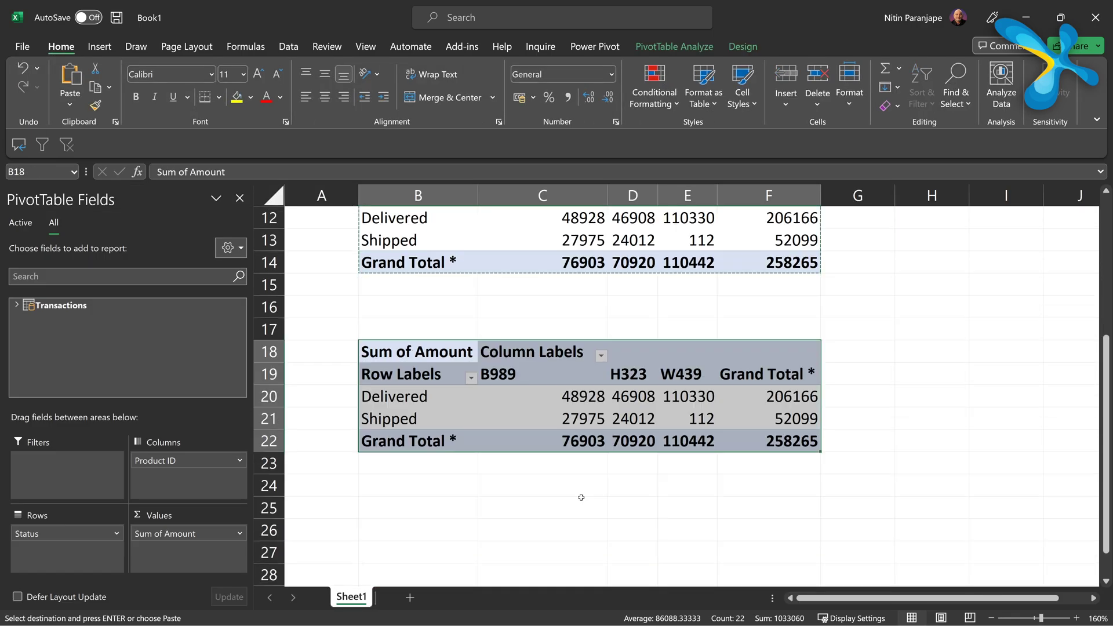
{"action": "key", "text": "Escape"}
Step: Try dragging the 27975 value from C13 to H14 and dismiss the can't-change warning
{"action": "left_click", "coordinate": [591, 240]}
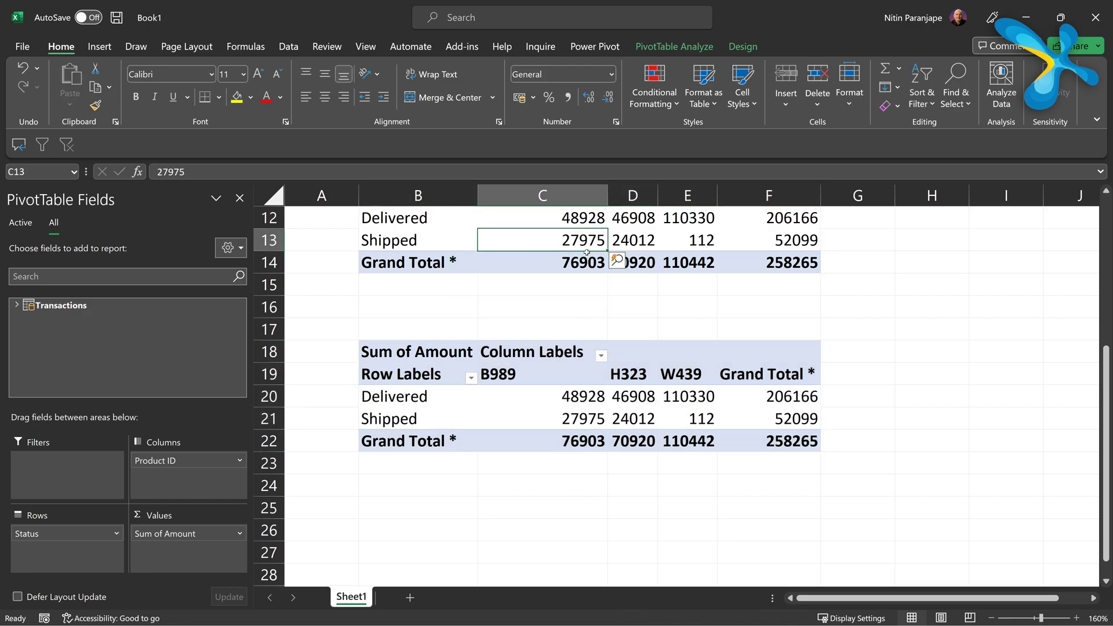
{"action": "left_click_drag", "start_coordinate": [587, 252], "coordinate": [932, 275]}
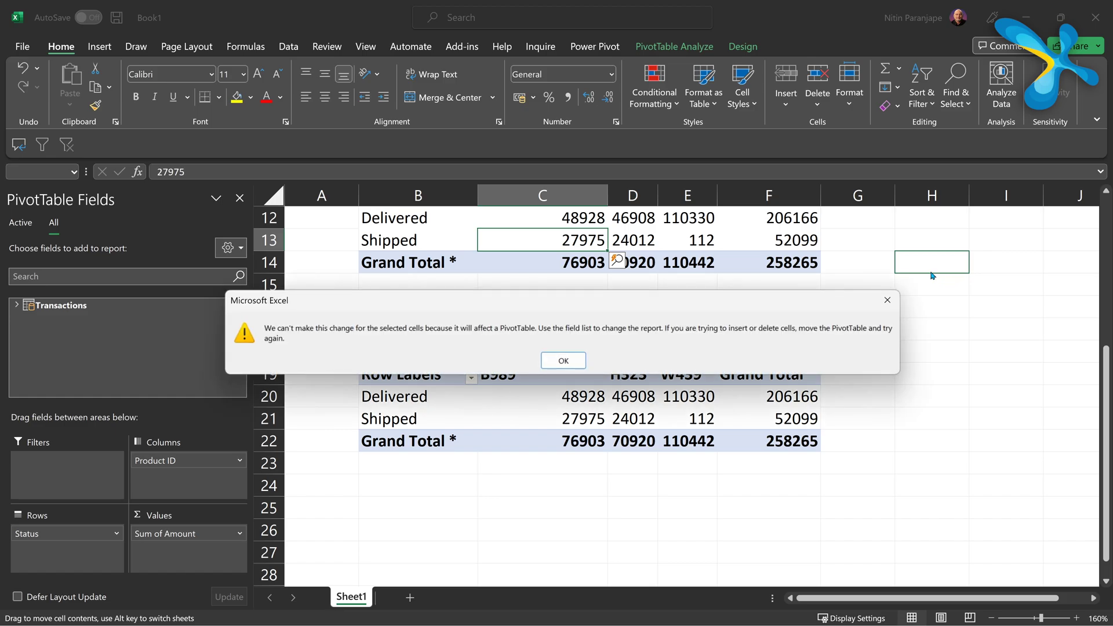
{"action": "key", "text": "Return"}
{"action": "left_click", "coordinate": [591, 400]}
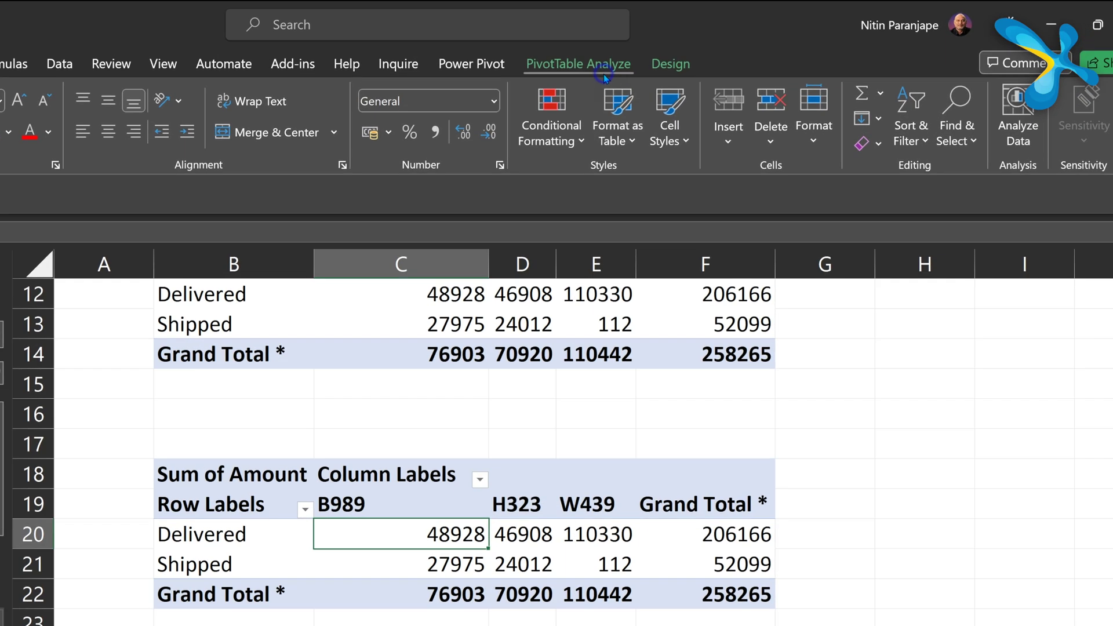
Step: Convert the copied pivot to cube formulas with OLAP Tools > Convert to Formulas
{"action": "left_click", "coordinate": [681, 47]}
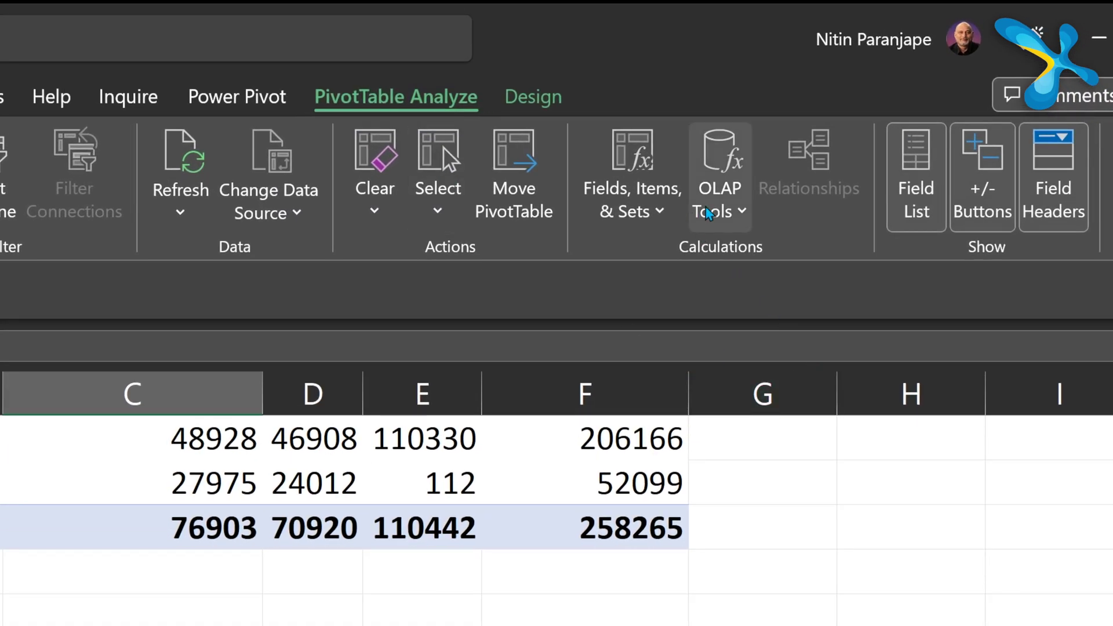
{"action": "left_click", "coordinate": [835, 103]}
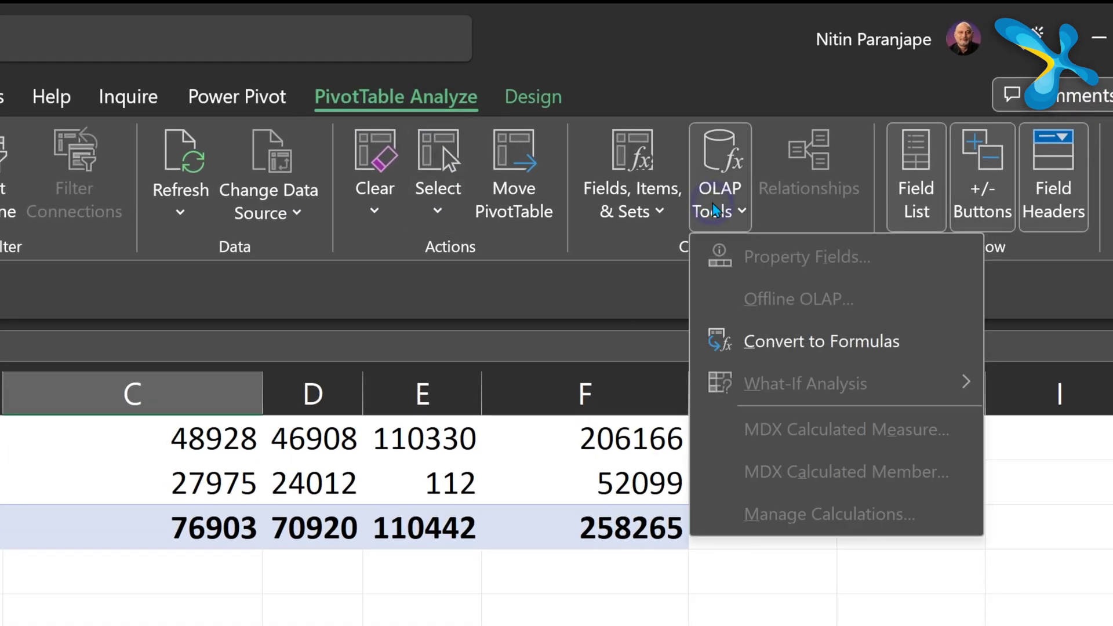
{"action": "left_click", "coordinate": [797, 350]}
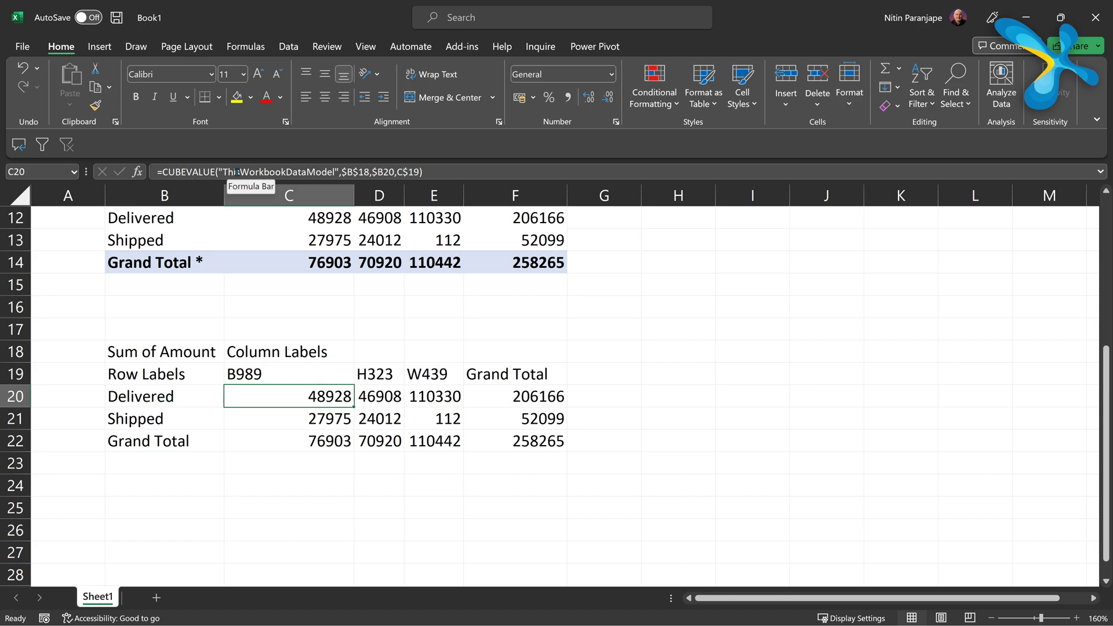
Step: Inspect the CUBEMEMBER formula behind Delivered and the CUBEVALUE formula in E22
{"action": "left_click", "coordinate": [132, 373]}
{"action": "left_click", "coordinate": [146, 400]}
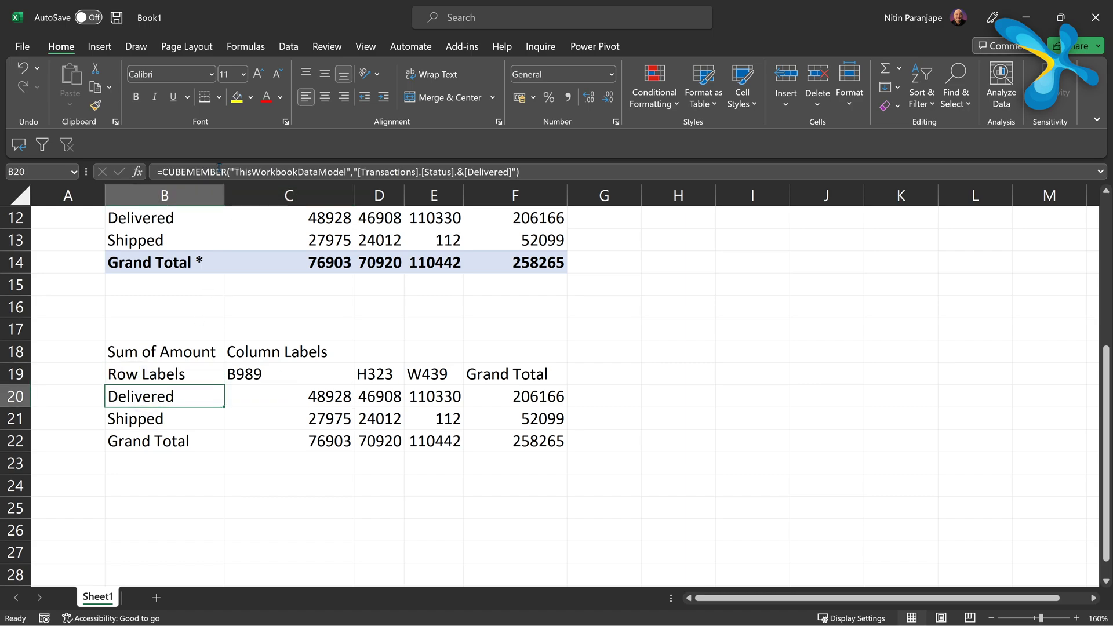
{"action": "left_click", "coordinate": [174, 374]}
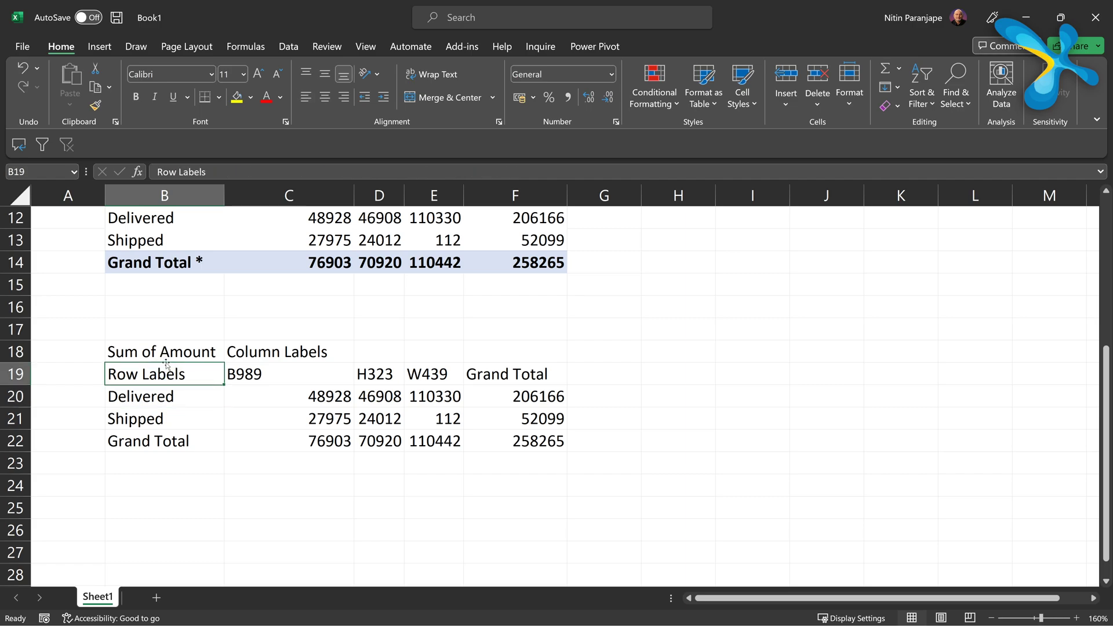
{"action": "left_click", "coordinate": [439, 431]}
Step: Move the 110442 total from E22 to H18 and 206166 from F20 to I26
{"action": "left_click_drag", "start_coordinate": [439, 432], "coordinate": [715, 350]}
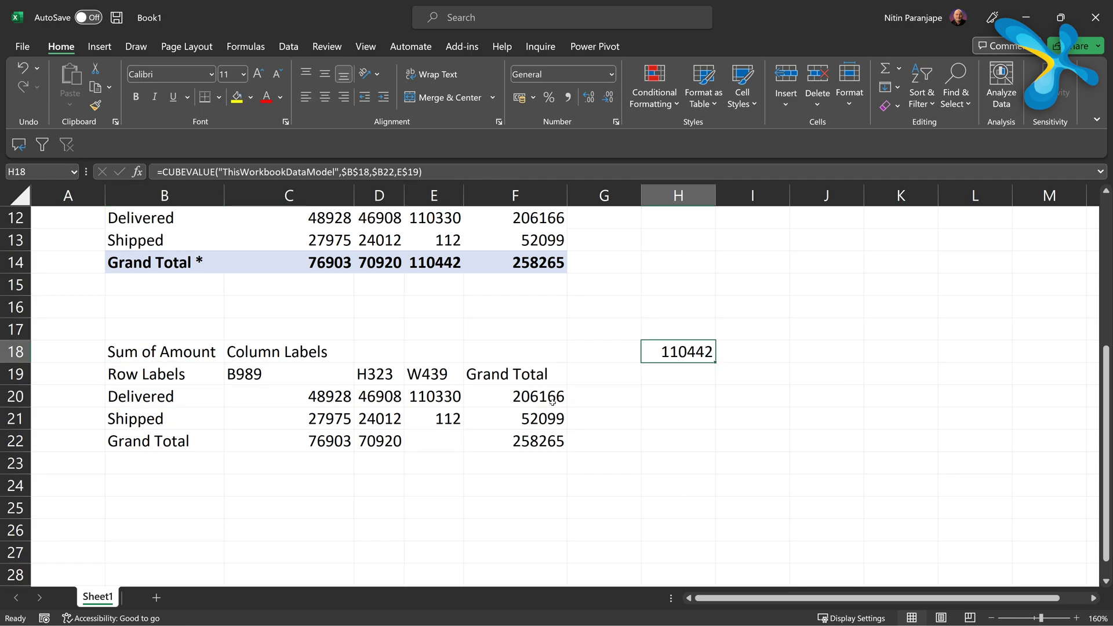
{"action": "left_click", "coordinate": [554, 411]}
{"action": "left_click_drag", "start_coordinate": [555, 410], "coordinate": [774, 536]}
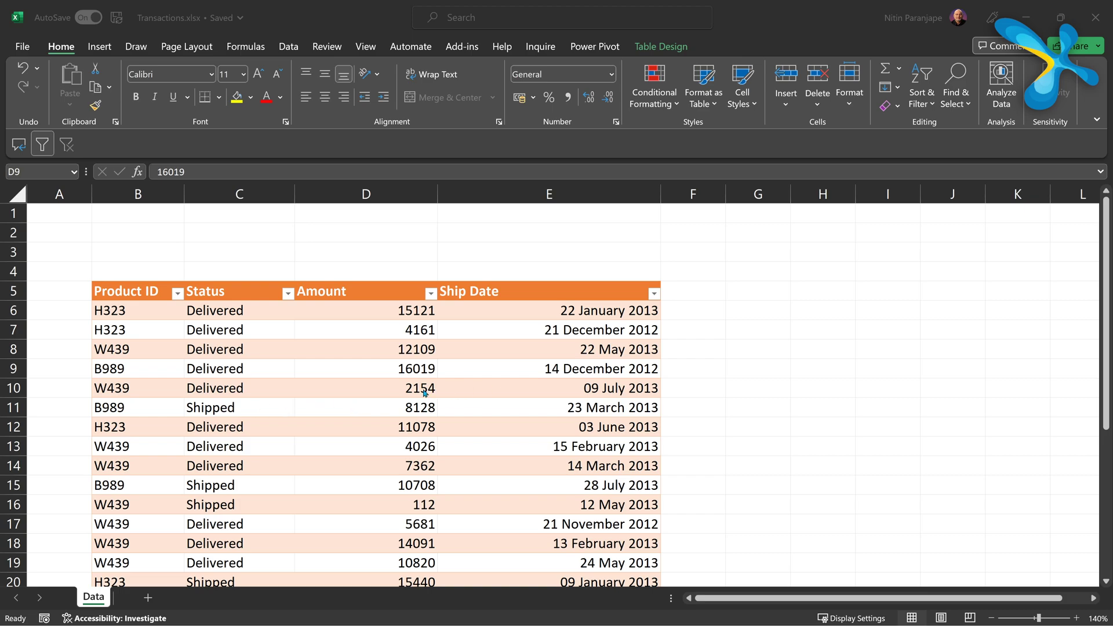
Step: Change W439's 2154 amount in cell D10 to 21540000
{"action": "double_click", "coordinate": [399, 375]}
{"action": "left_click", "coordinate": [400, 390]}
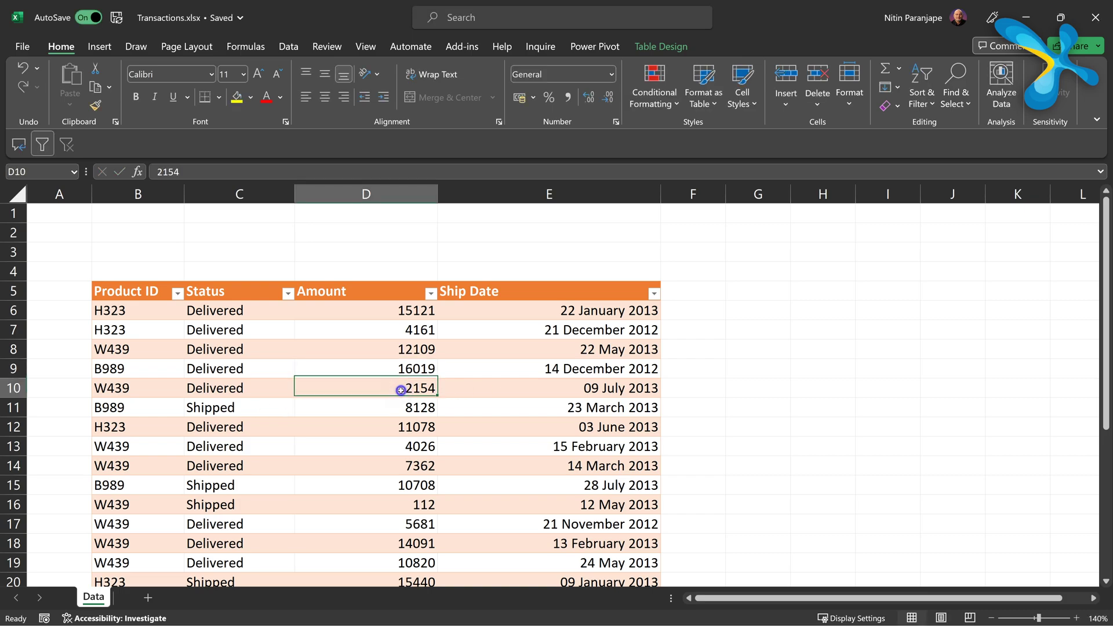
{"action": "key", "text": "F2"}
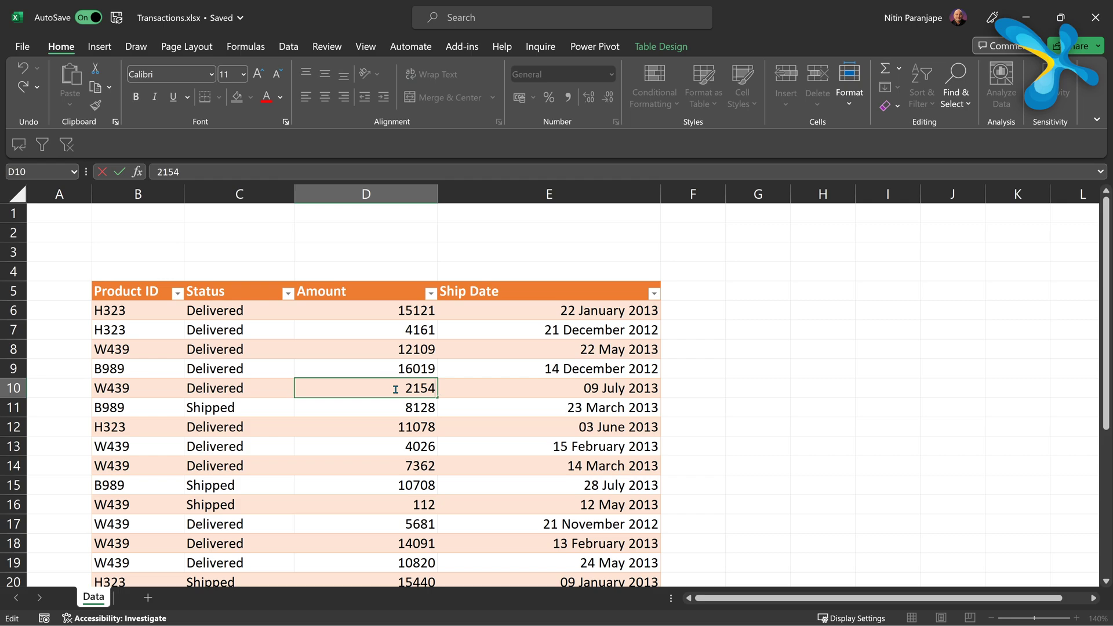
{"action": "type", "text": "0000"}
{"action": "key", "text": "Return"}
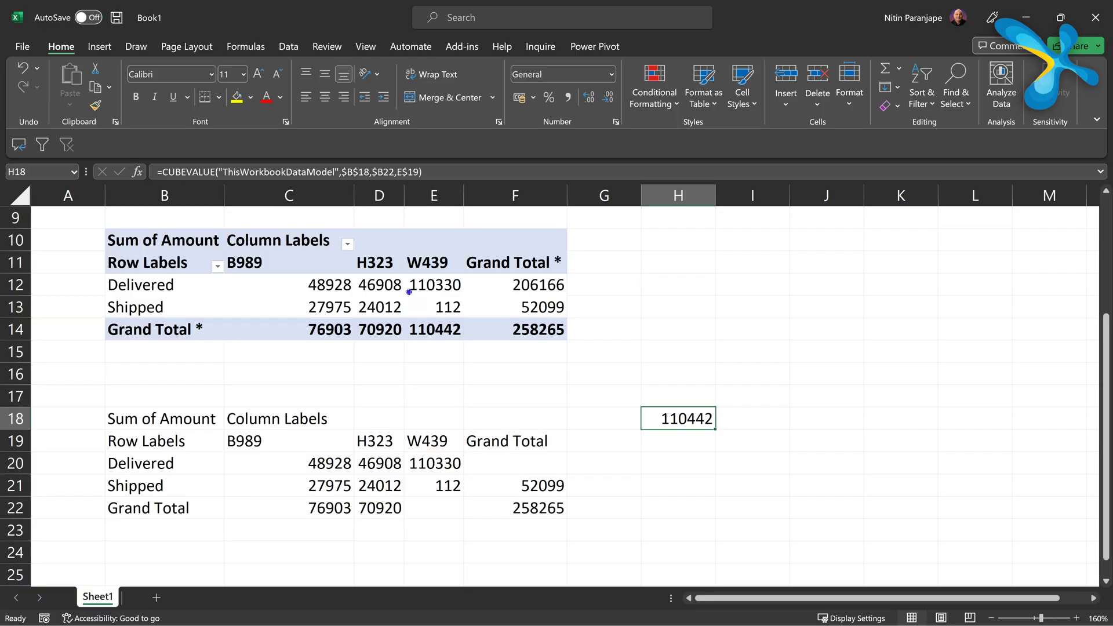
Step: Refresh all data so the pivot reports show W439 totalling 21648288
{"action": "left_click", "coordinate": [409, 292]}
{"action": "left_click", "coordinate": [419, 377]}
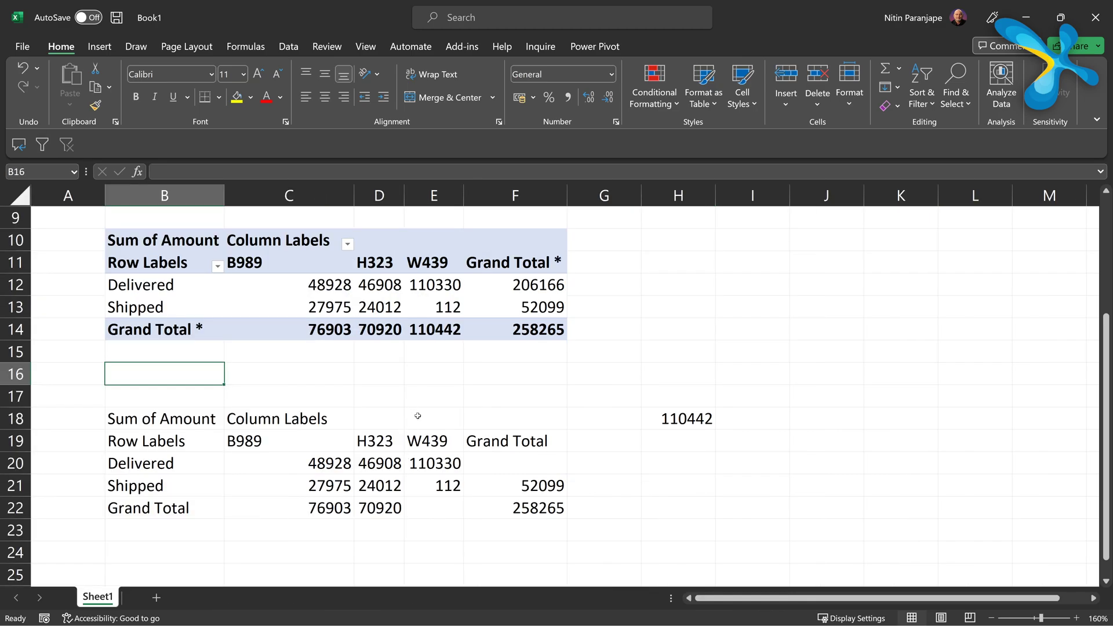
{"action": "left_click", "coordinate": [444, 309]}
{"action": "left_click", "coordinate": [285, 53]}
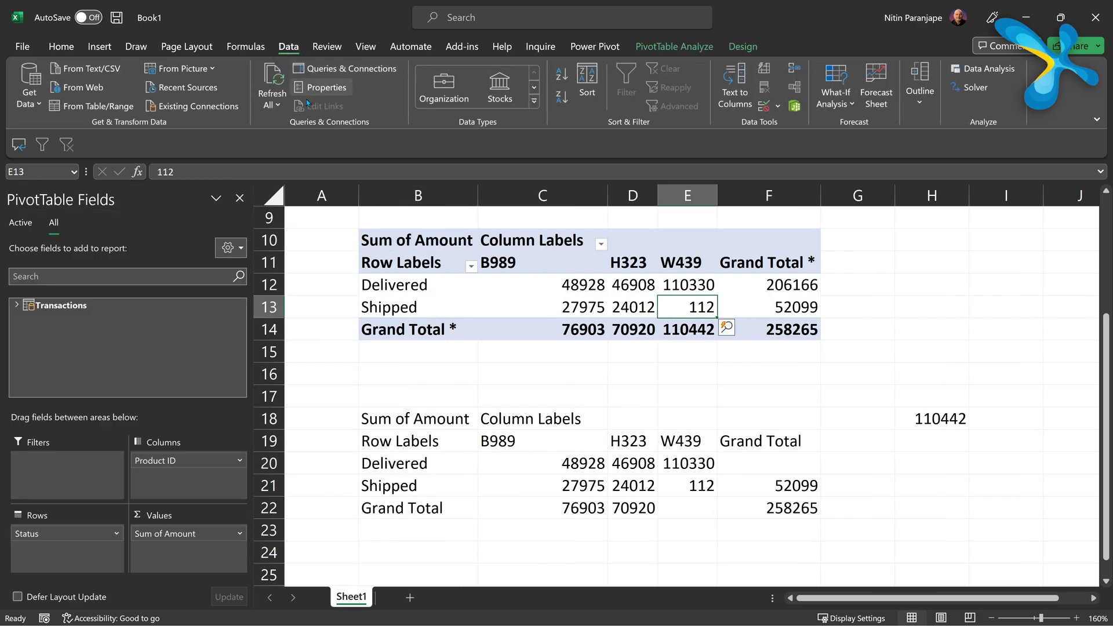
{"action": "left_click", "coordinate": [273, 103]}
{"action": "left_click", "coordinate": [287, 125]}
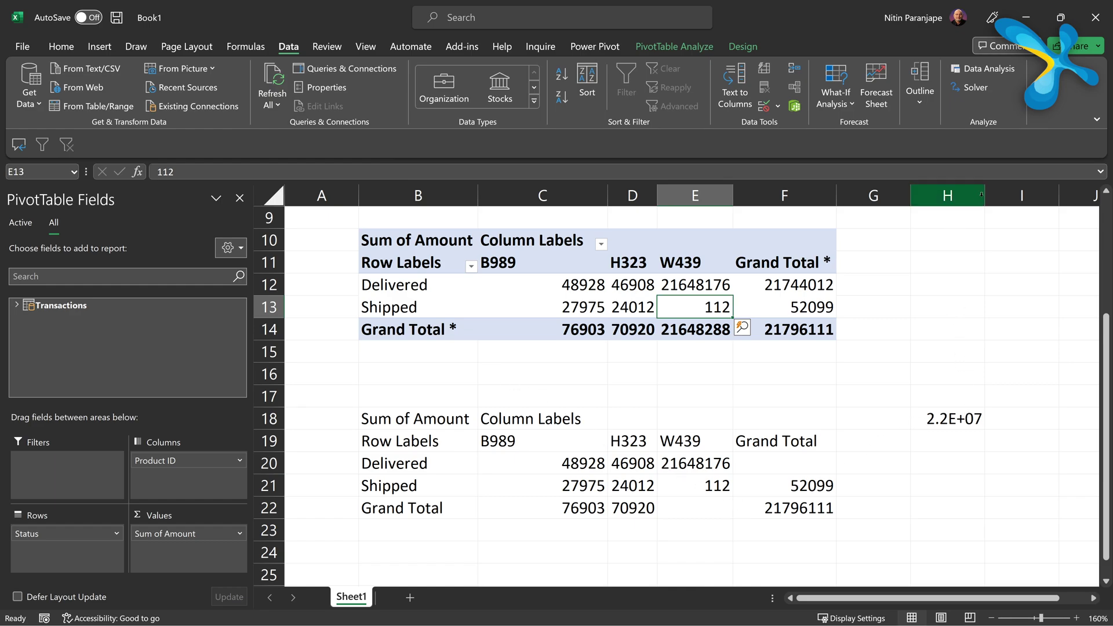
Step: Widen column H and move E20's CUBEVALUE result over to K20
{"action": "left_click_drag", "start_coordinate": [985, 195], "coordinate": [1038, 203]}
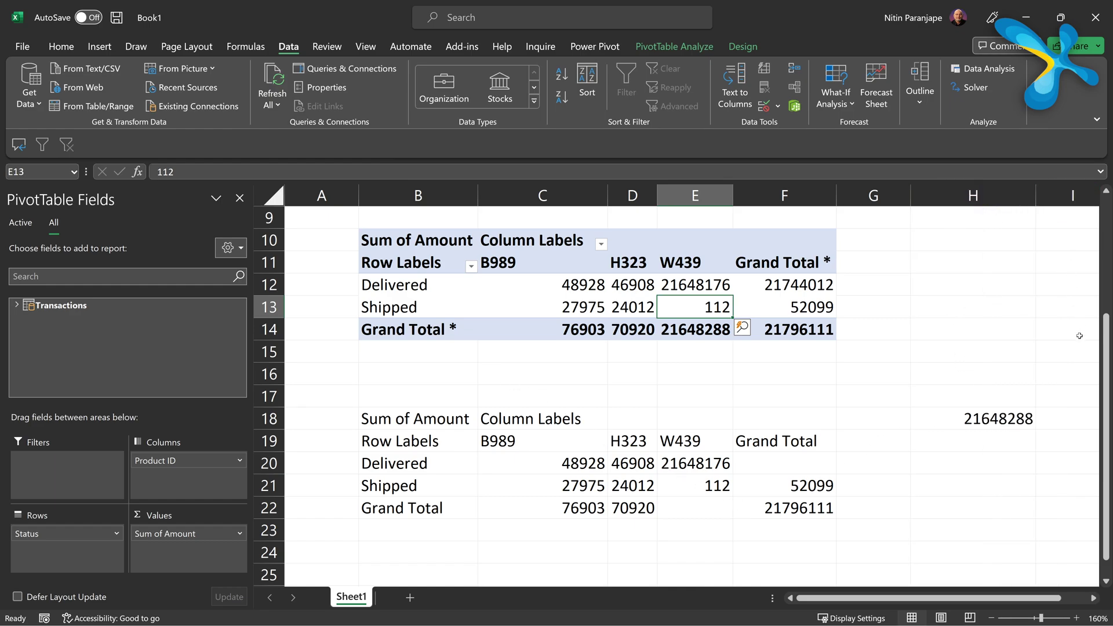
{"action": "left_click", "coordinate": [992, 418]}
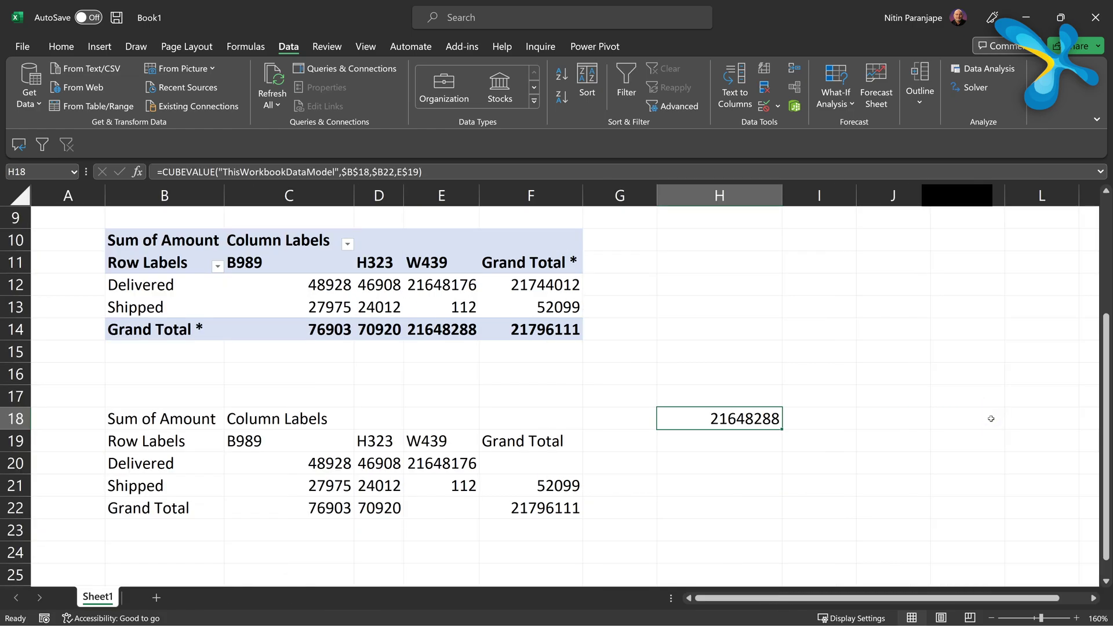
{"action": "left_click", "coordinate": [414, 469]}
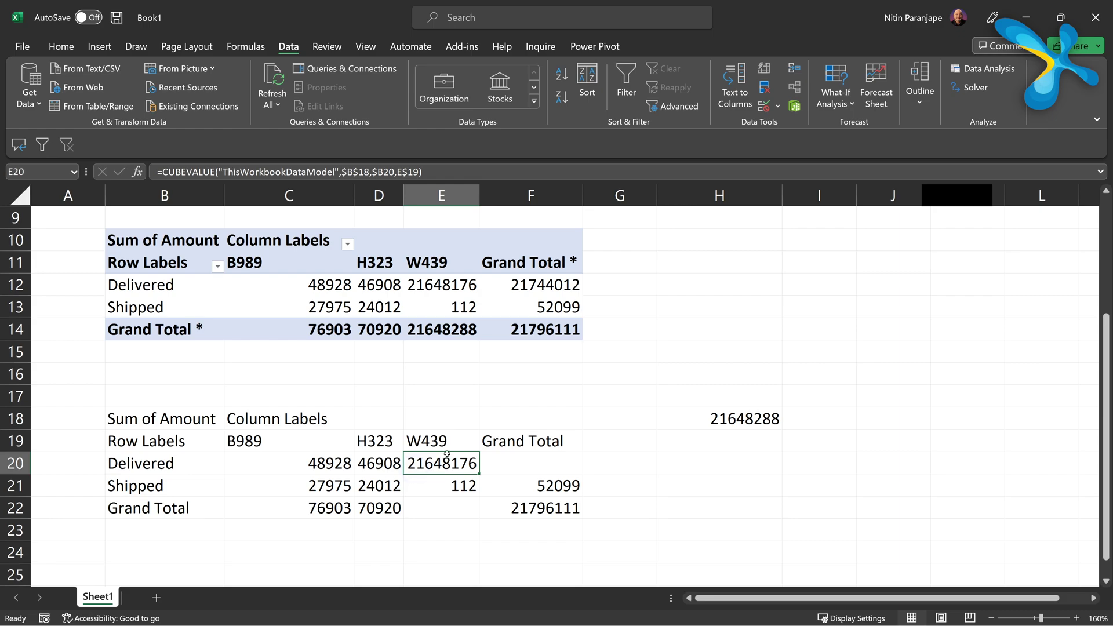
{"action": "left_click_drag", "start_coordinate": [450, 454], "coordinate": [978, 453]}
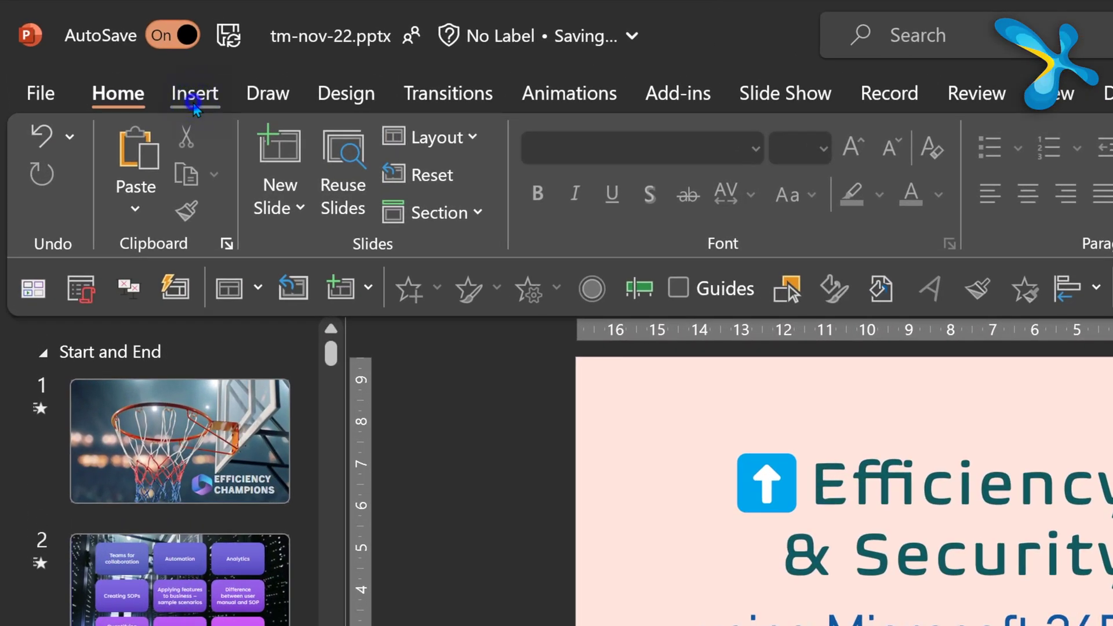
Step: Insert a Cameo live camera feed on slide 3 and enlarge it across the lower right
{"action": "left_click", "coordinate": [99, 47]}
{"action": "left_click", "coordinate": [1024, 156]}
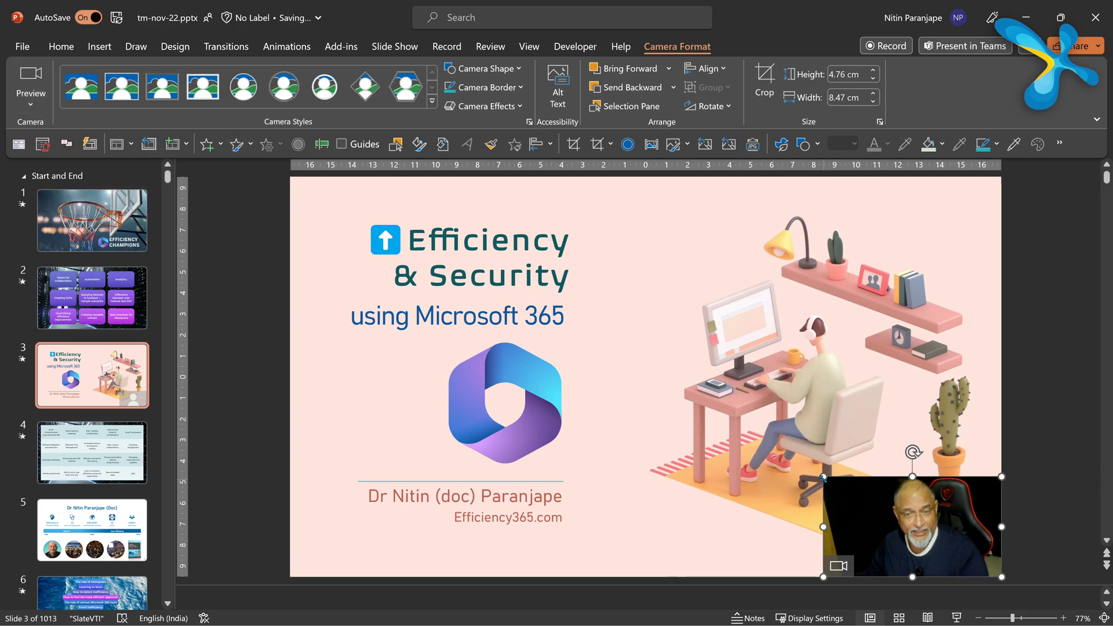
{"action": "left_click_drag", "start_coordinate": [823, 476], "coordinate": [717, 417]}
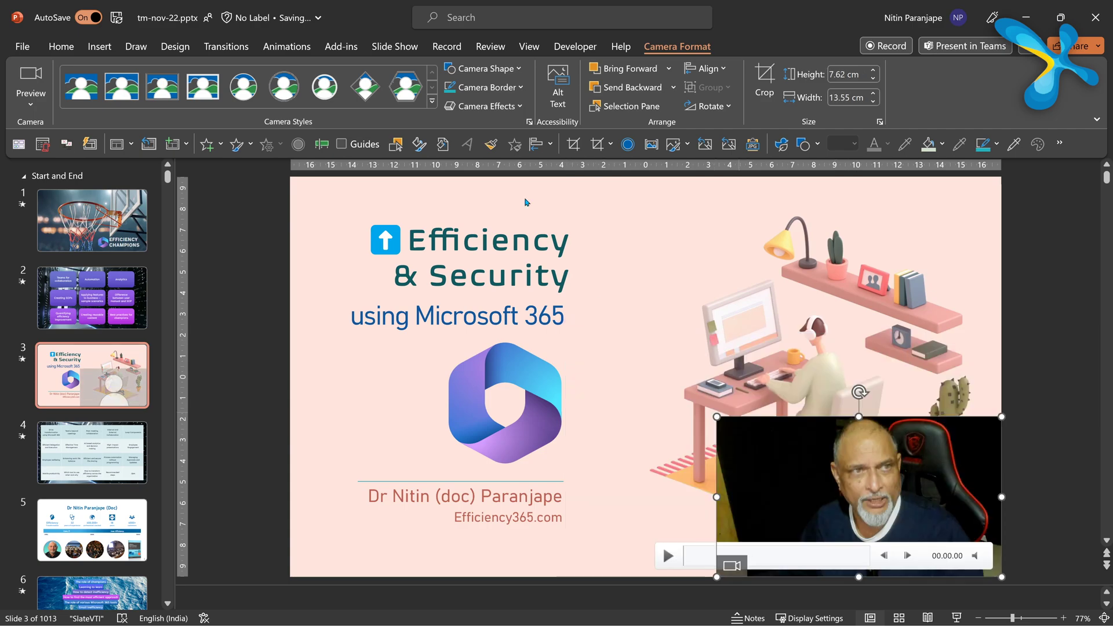
Step: Give the camera feed the circular camera style, making a 7.62 × 7.62 cm circle
{"action": "left_click", "coordinate": [329, 89]}
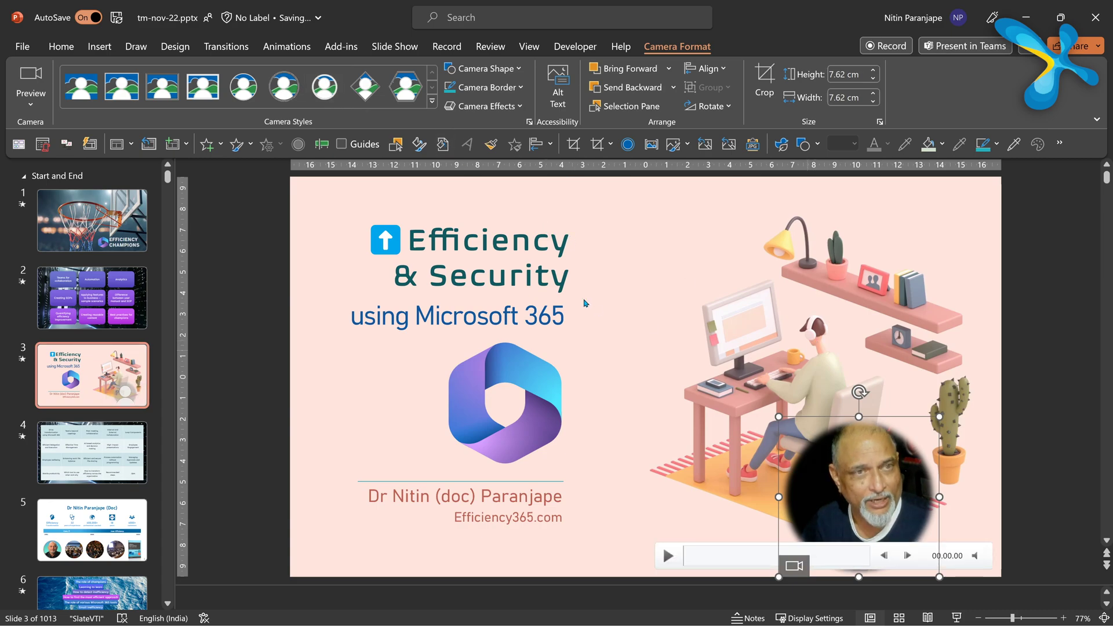
{"action": "left_click", "coordinate": [494, 74]}
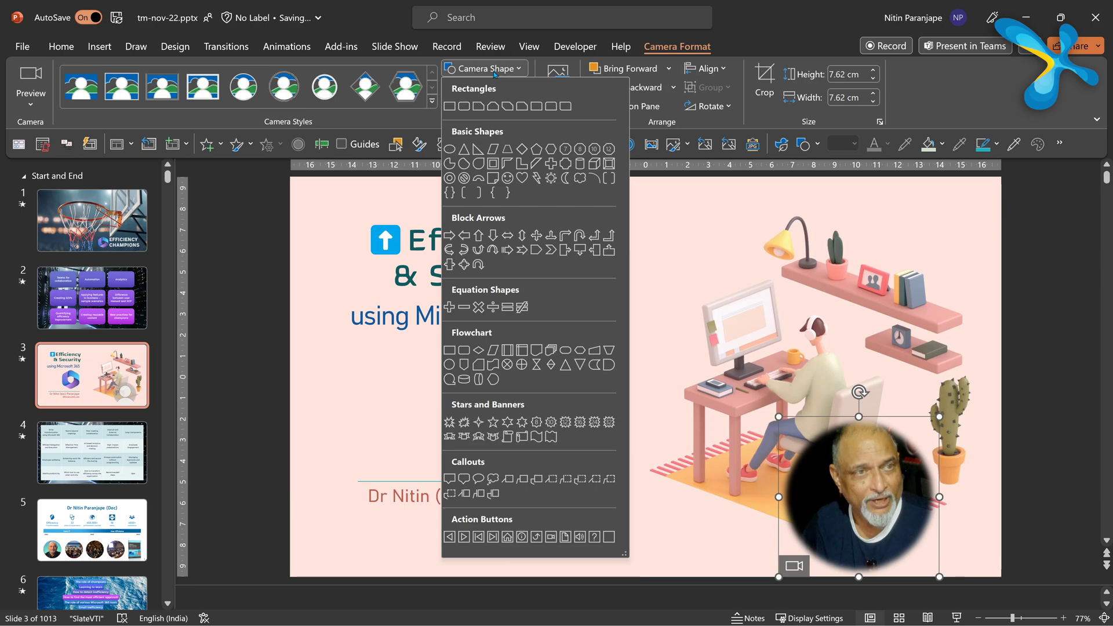
{"action": "left_click", "coordinate": [494, 72]}
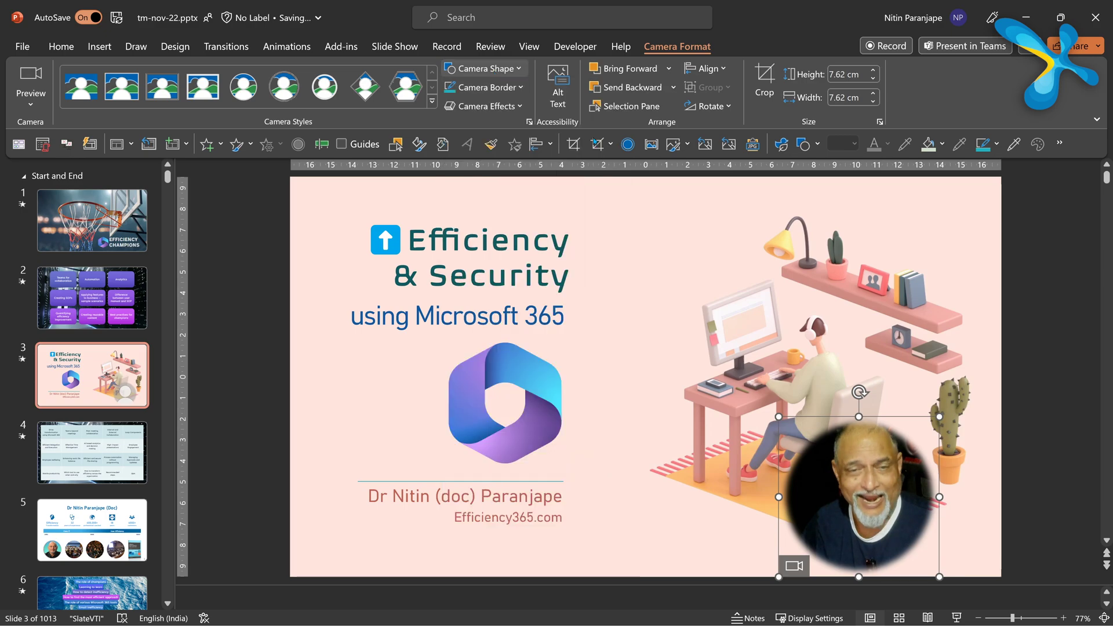
{"action": "left_click", "coordinate": [1053, 379]}
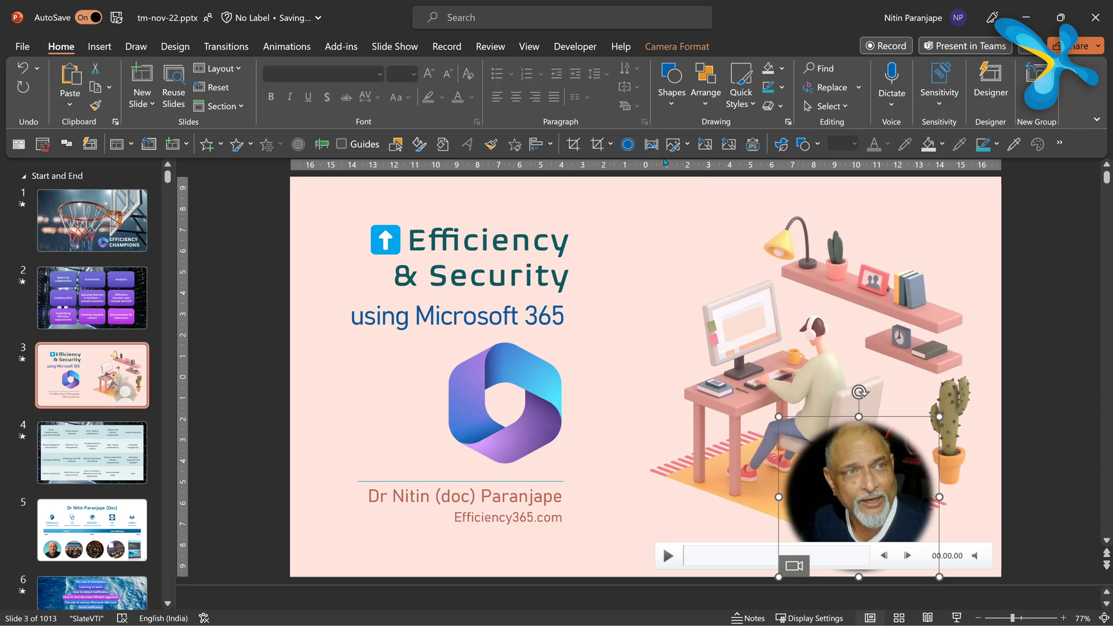
Step: Review the Format Camera pane's picture correction and colour settings, keeping the feed in full colour
{"action": "left_click", "coordinate": [677, 46]}
{"action": "left_click", "coordinate": [879, 122]}
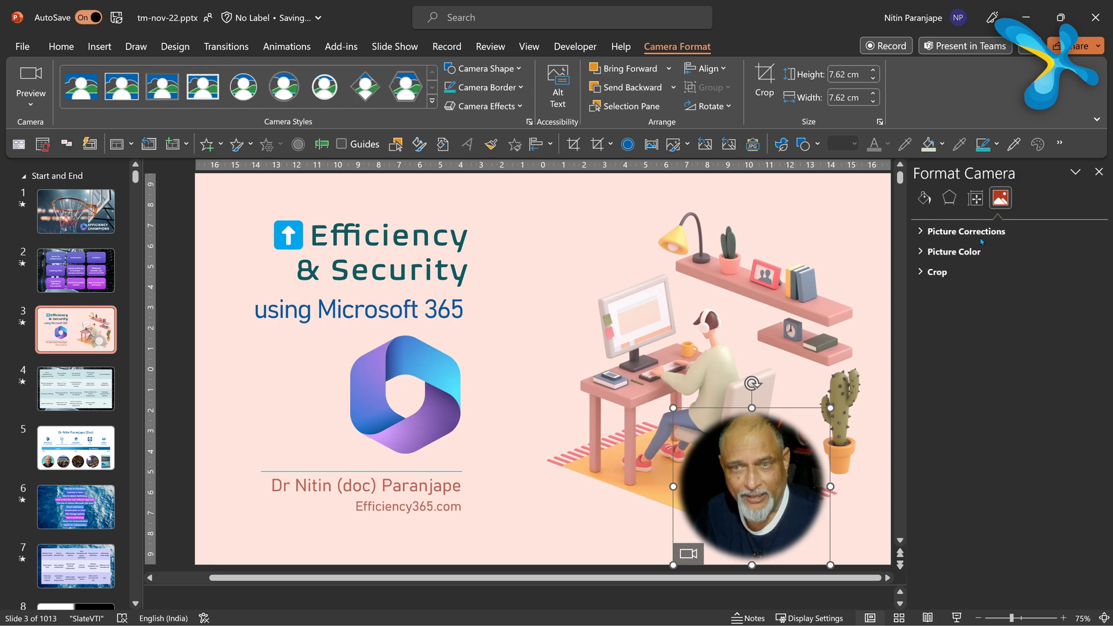
{"action": "left_click", "coordinate": [973, 231]}
{"action": "left_click", "coordinate": [945, 422]}
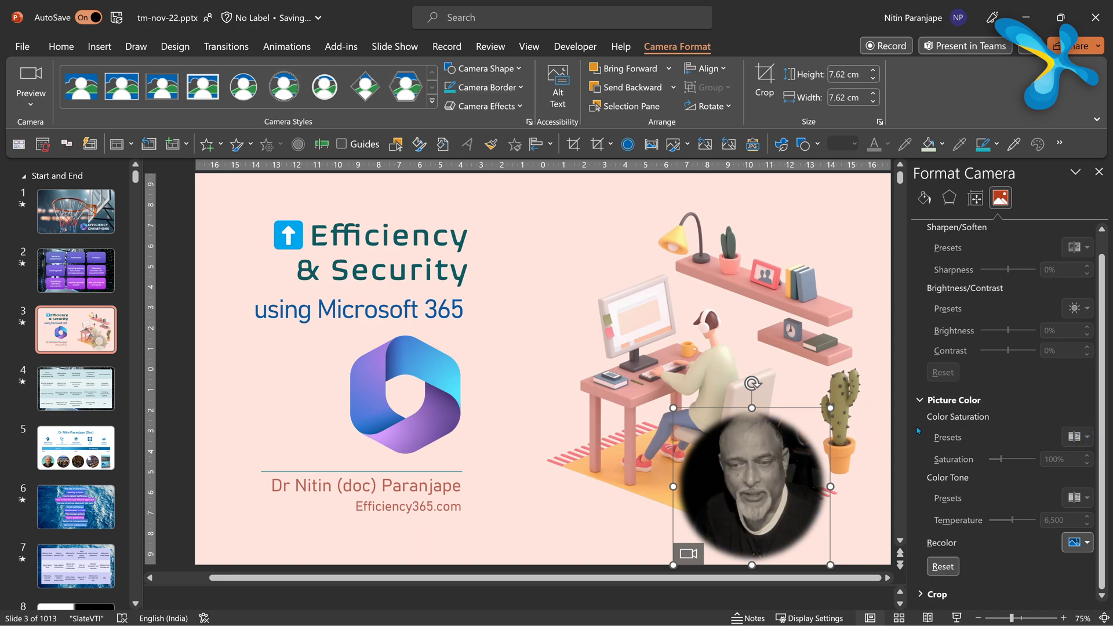
{"action": "key", "text": "ctrl+z"}
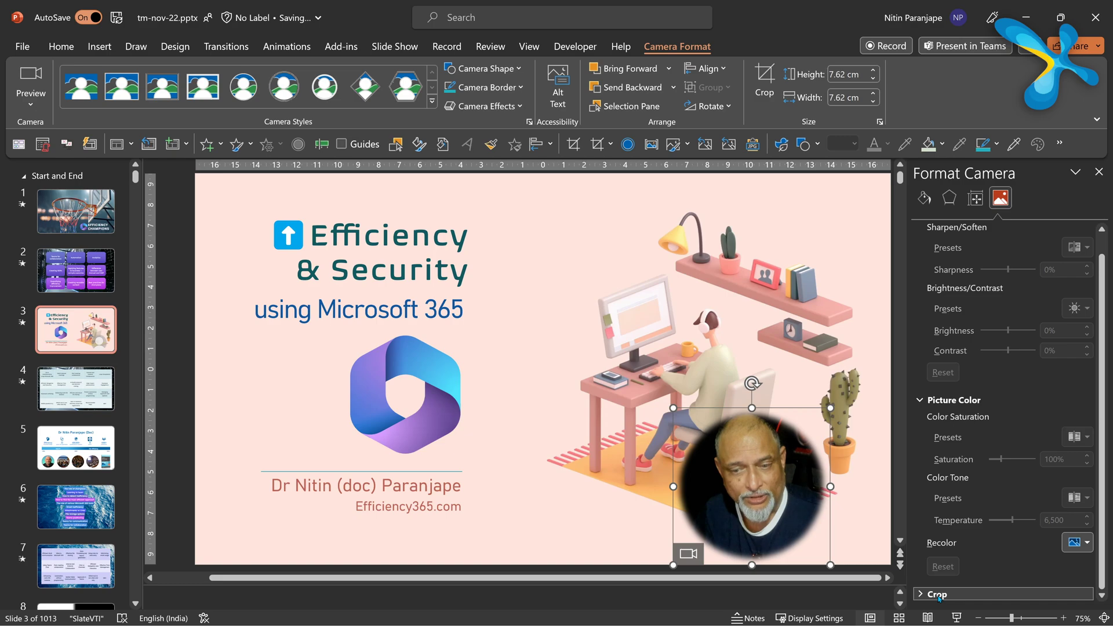
Step: Move the circular camera feed up over the shelves in the illustration
{"action": "left_click", "coordinate": [975, 197]}
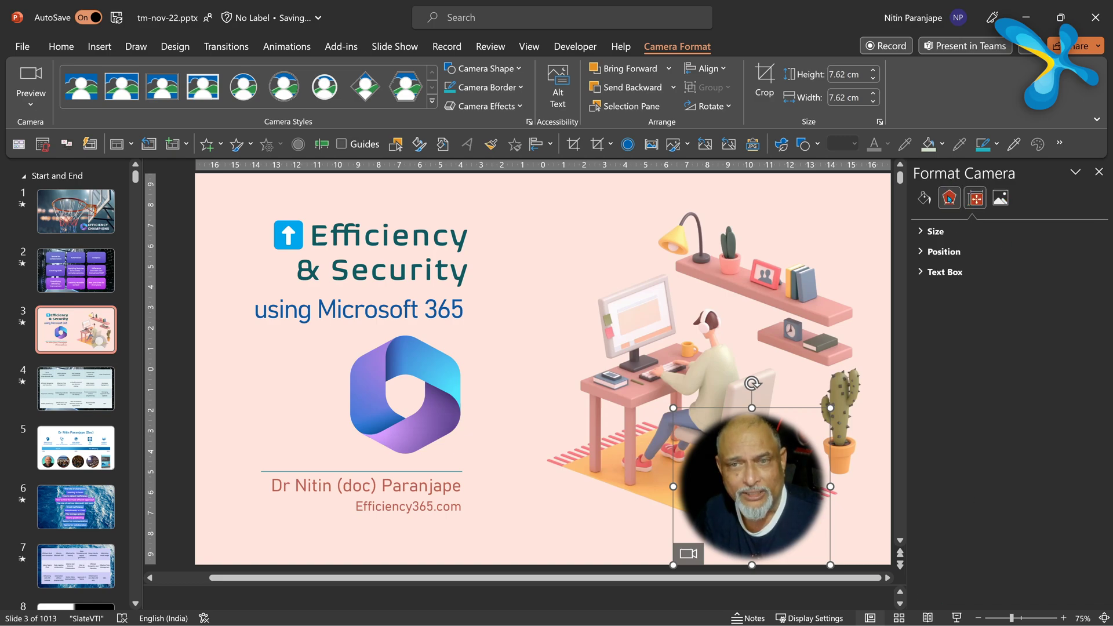
{"action": "left_click", "coordinate": [949, 199]}
{"action": "left_click", "coordinate": [924, 198]}
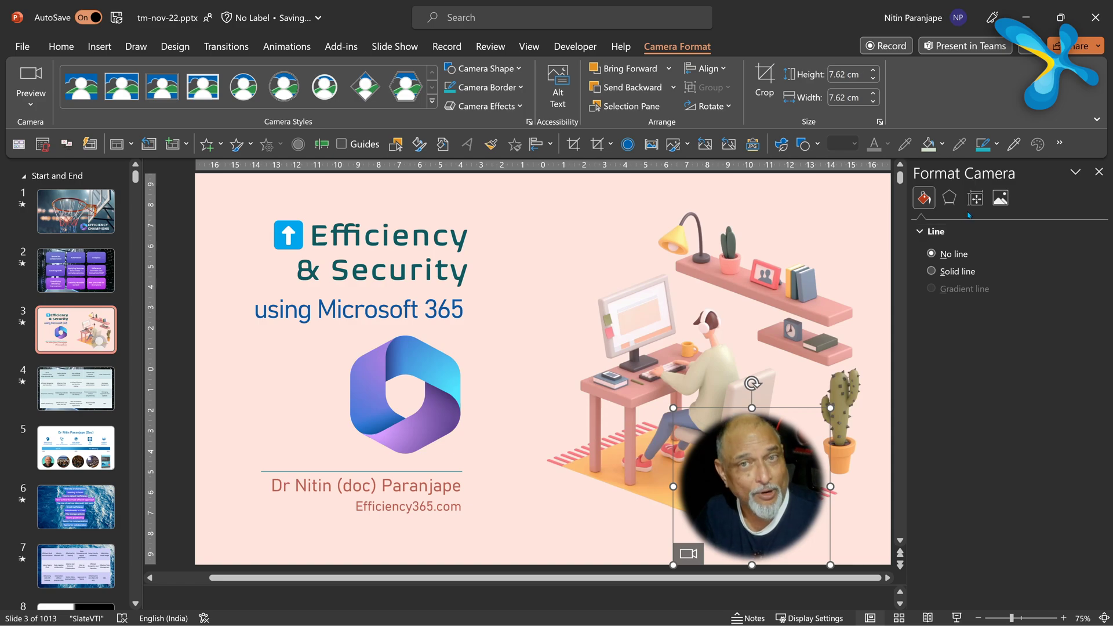
{"action": "left_click_drag", "start_coordinate": [791, 529], "coordinate": [779, 370]}
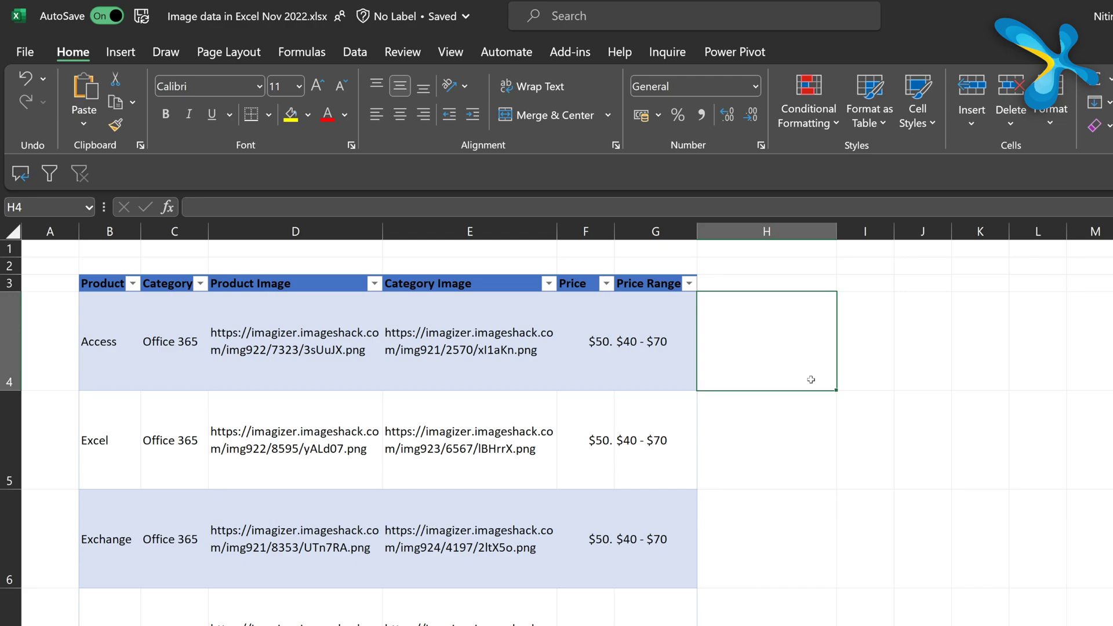
Step: Inspect Access's Product Image and Category Image URLs, then select the empty cell H4
{"action": "left_click", "coordinate": [280, 319]}
{"action": "left_click", "coordinate": [428, 326]}
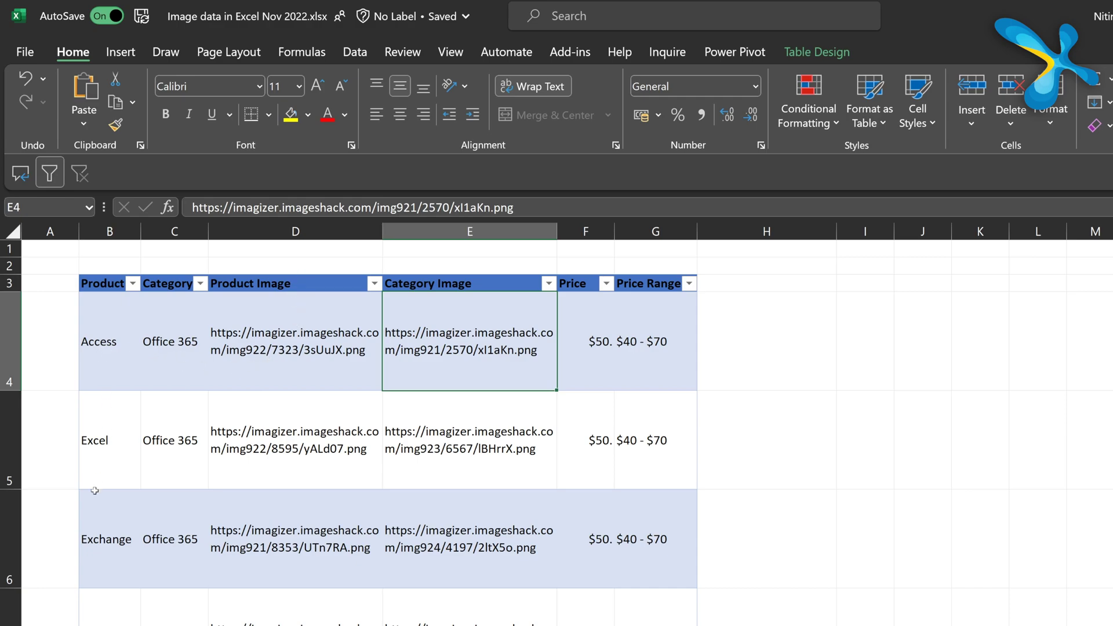
{"action": "left_click", "coordinate": [778, 372]}
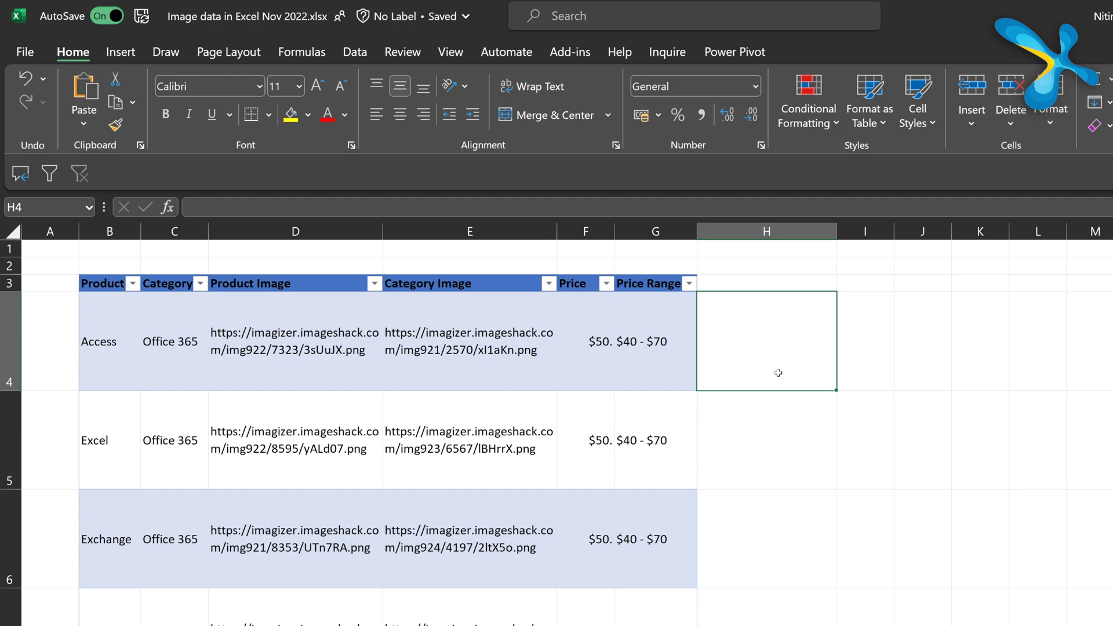
Step: Add an 'Image' header to column H of the product table
{"action": "key", "text": "Up"}
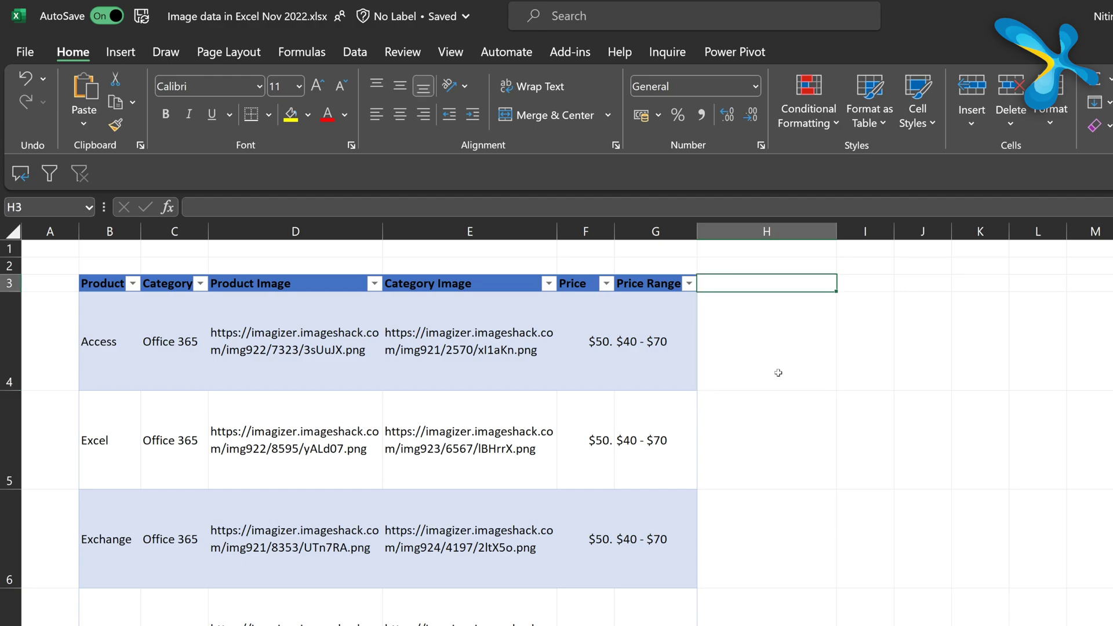
{"action": "type", "text": "Image"}
{"action": "key", "text": "Return"}
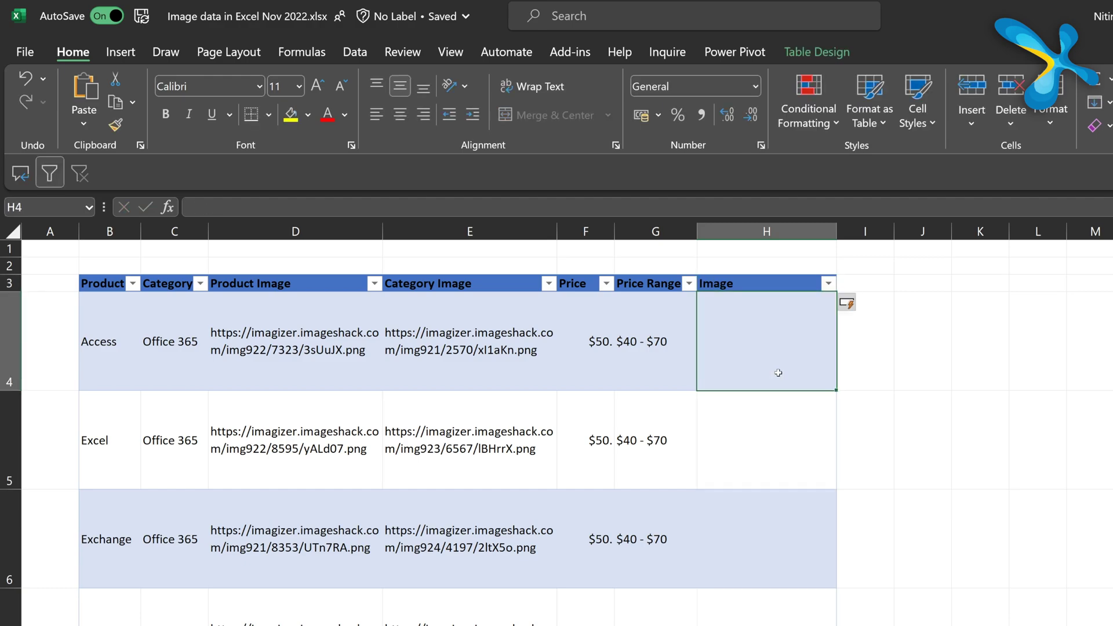
Step: Enter =IMAGE([@[Product Image]],"logo",0) to fill the Image column with fitted product pictures
{"action": "key", "text": "Down"}
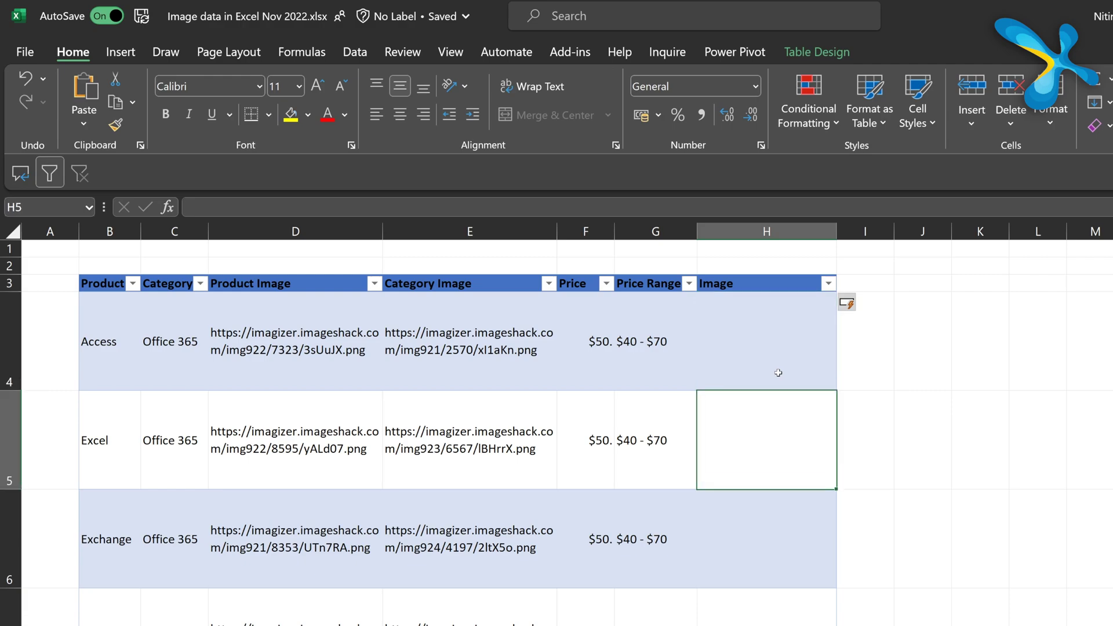
{"action": "type", "text": "=image"}
{"action": "key", "text": "Tab"}
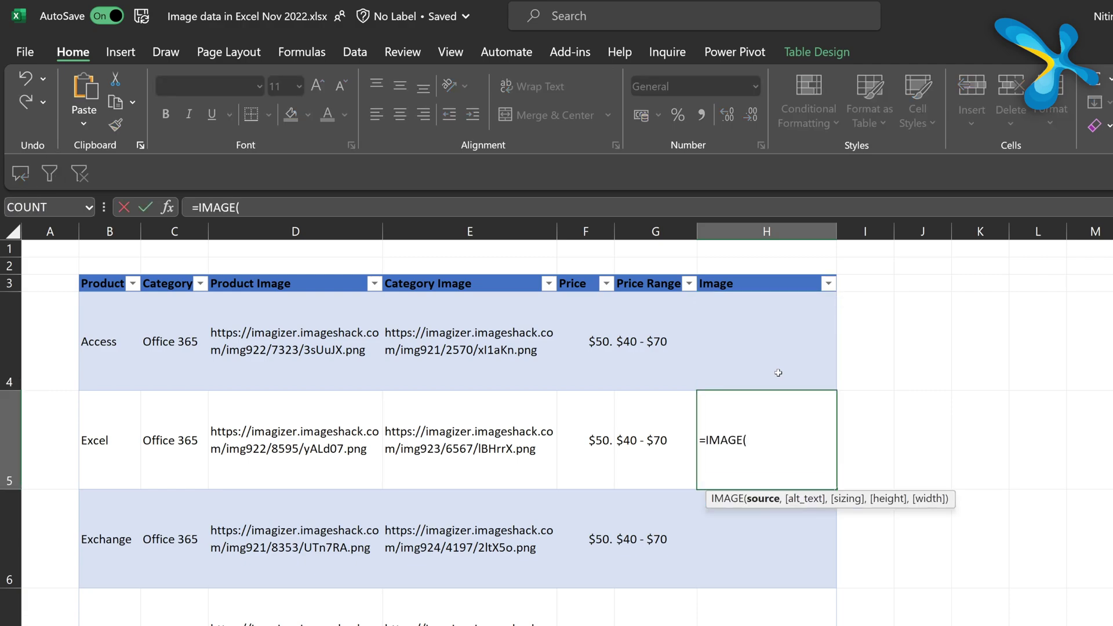
{"action": "key", "text": "Left"}
{"action": "key", "text": "Left"}
{"action": "key", "text": "Left"}
{"action": "key", "text": "Left"}
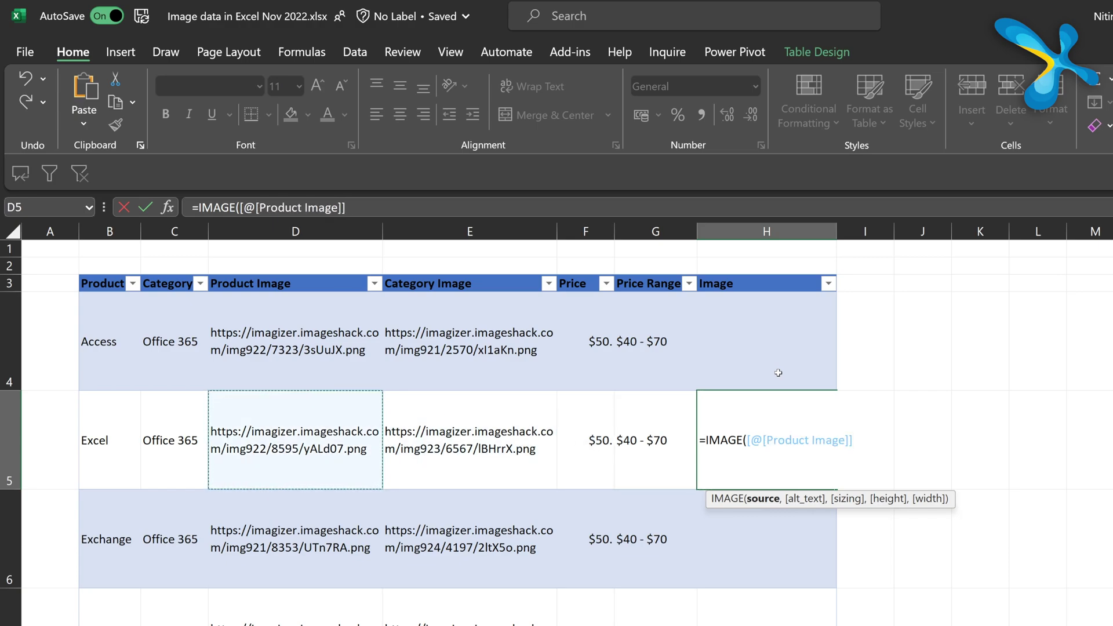
{"action": "type", "text": ","}
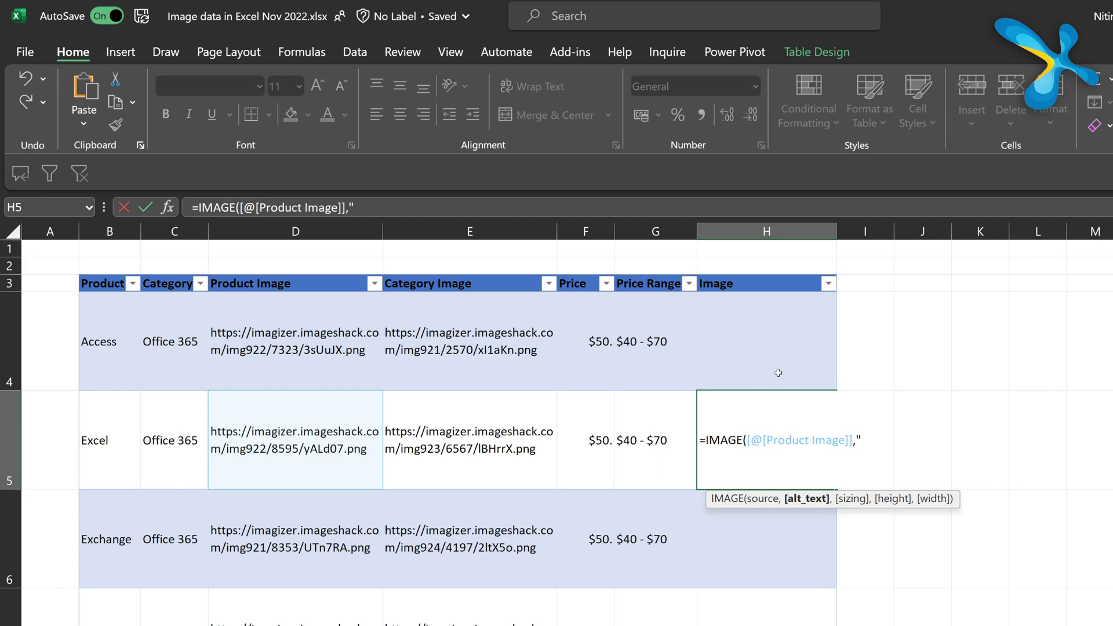
{"action": "type", "text": "\"logo\","}
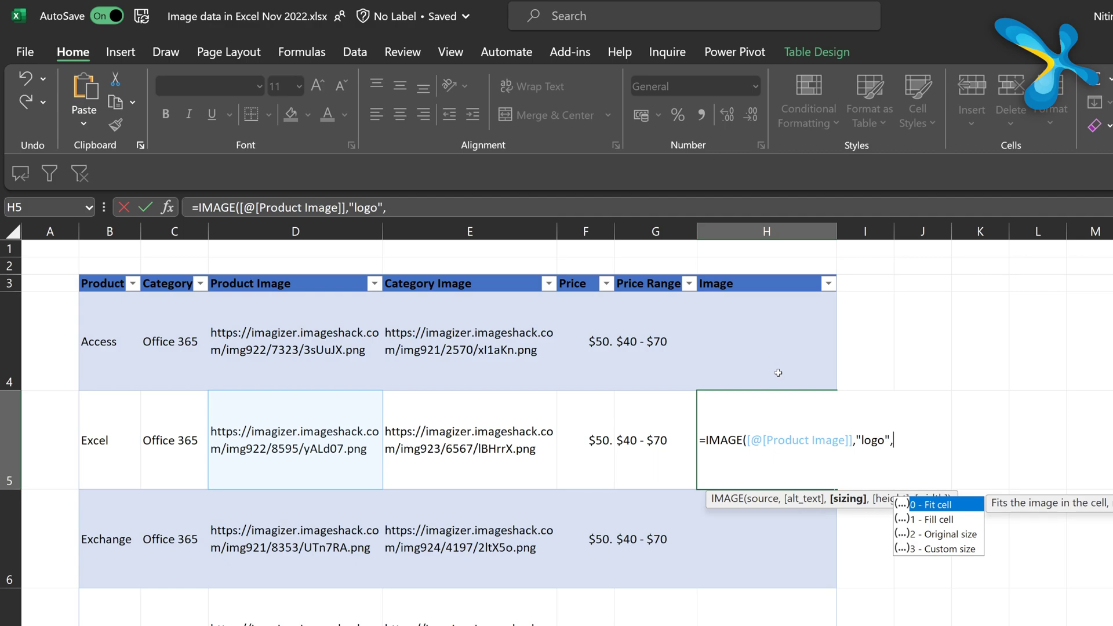
{"action": "type", "text": "0)"}
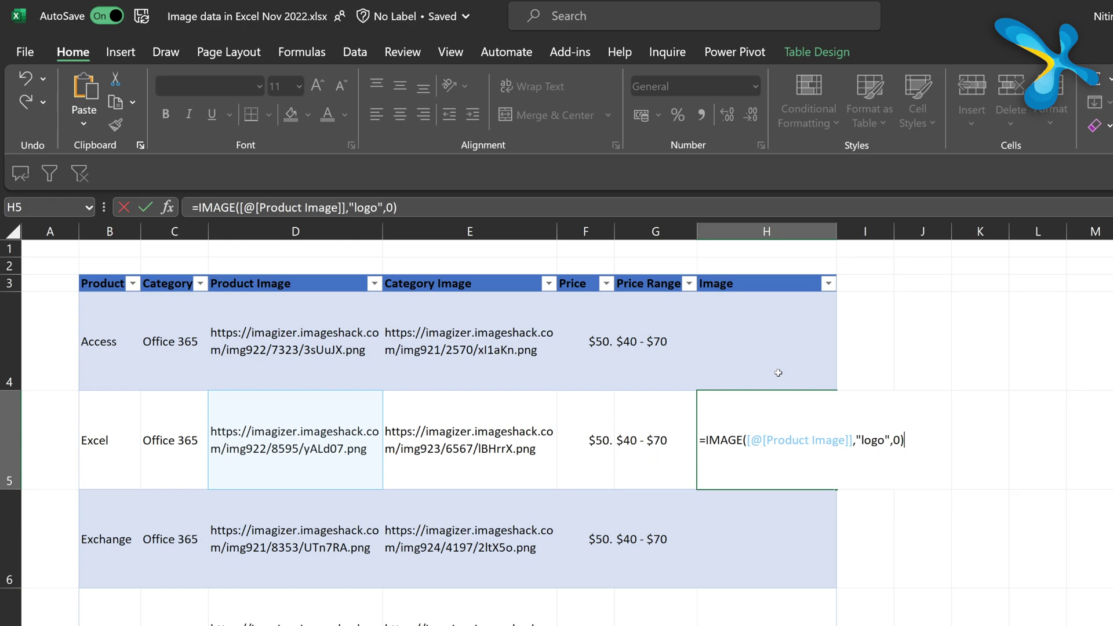
{"action": "key", "text": "Return"}
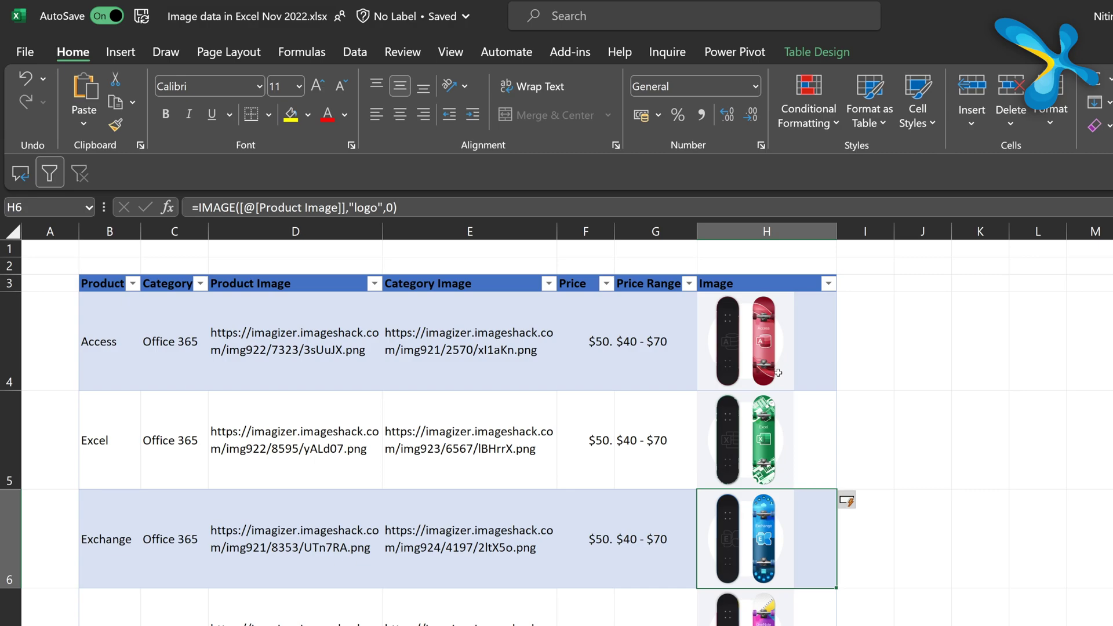
Step: Shrink rows 4–6, make the OneNote row much taller, and widen Image column H
{"action": "left_click_drag", "start_coordinate": [10, 347], "coordinate": [12, 498]}
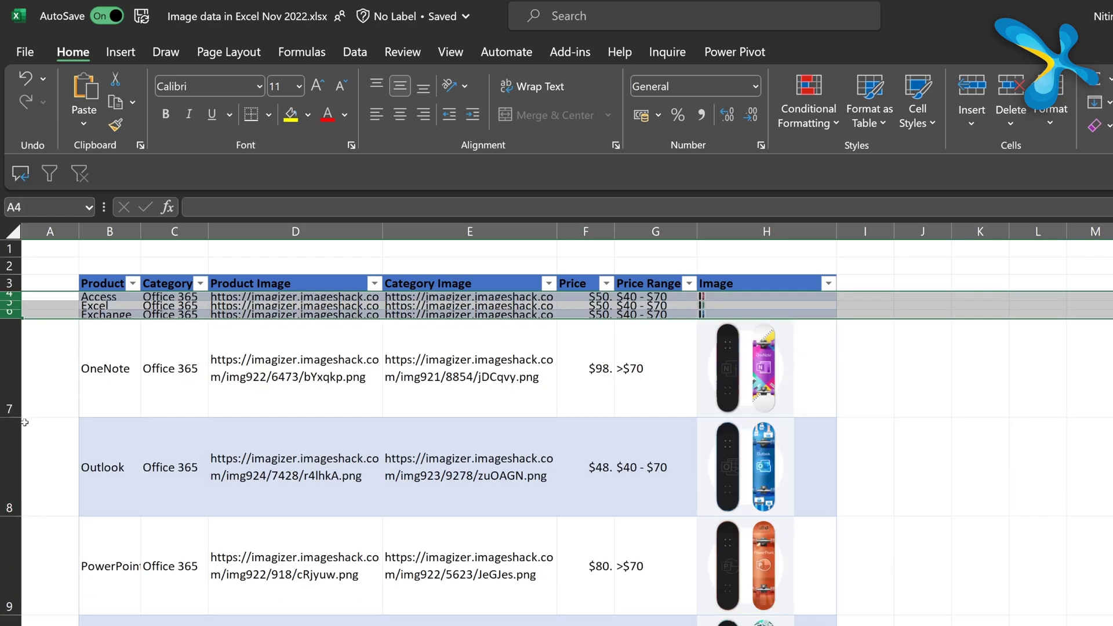
{"action": "left_click_drag", "start_coordinate": [14, 418], "coordinate": [14, 529]}
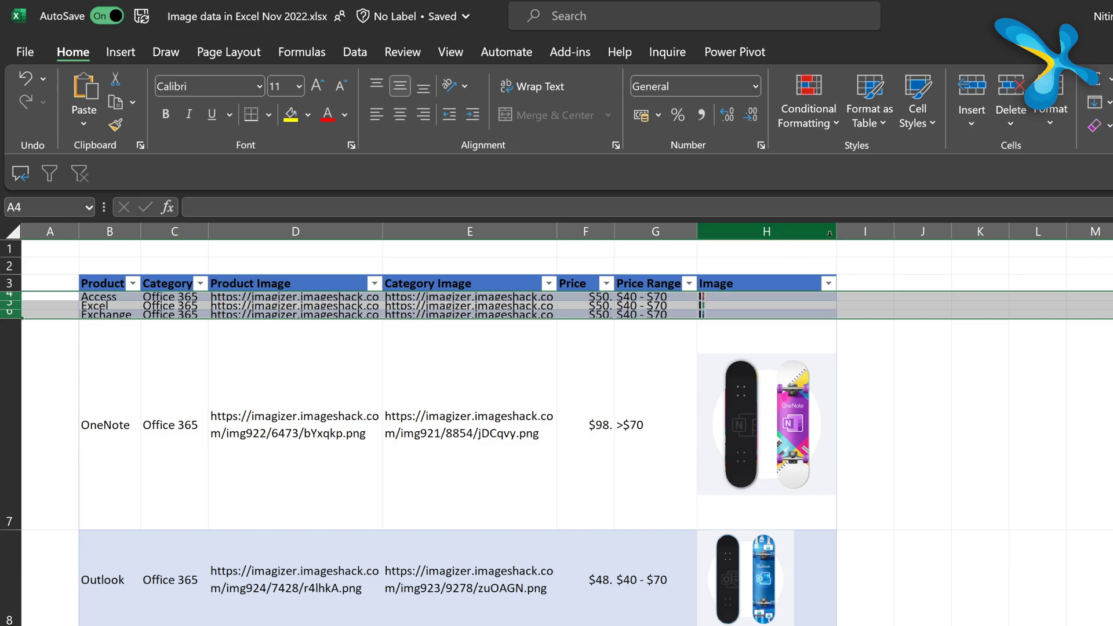
{"action": "left_click_drag", "start_coordinate": [830, 233], "coordinate": [998, 244]}
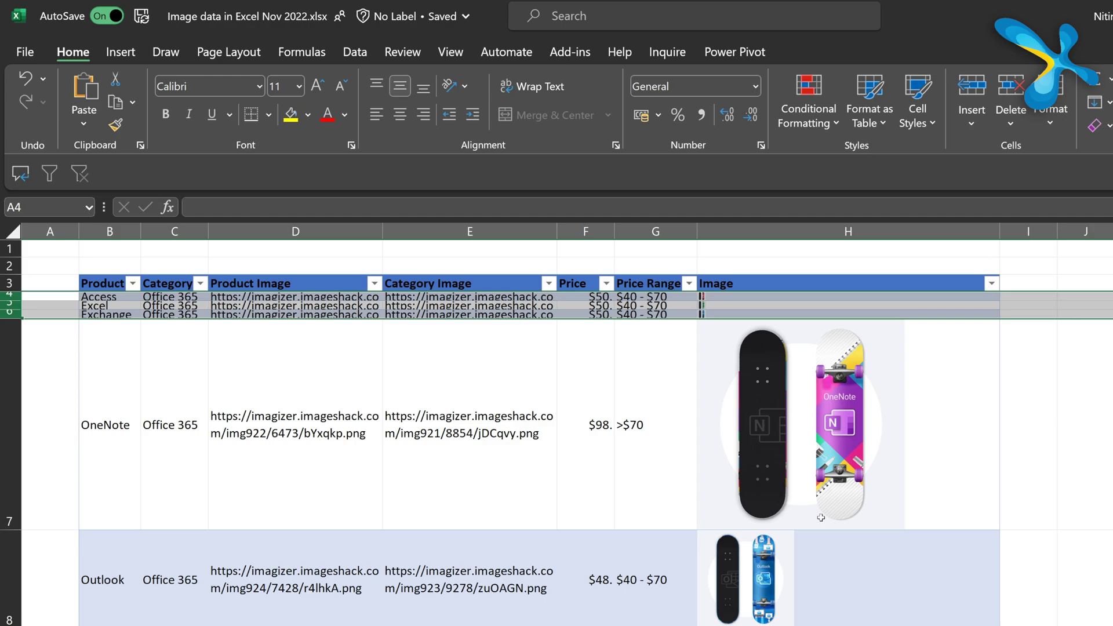
Step: Change H7's IMAGE sizing argument from 0 to 1 for fill-cell pictures
{"action": "left_click", "coordinate": [821, 517]}
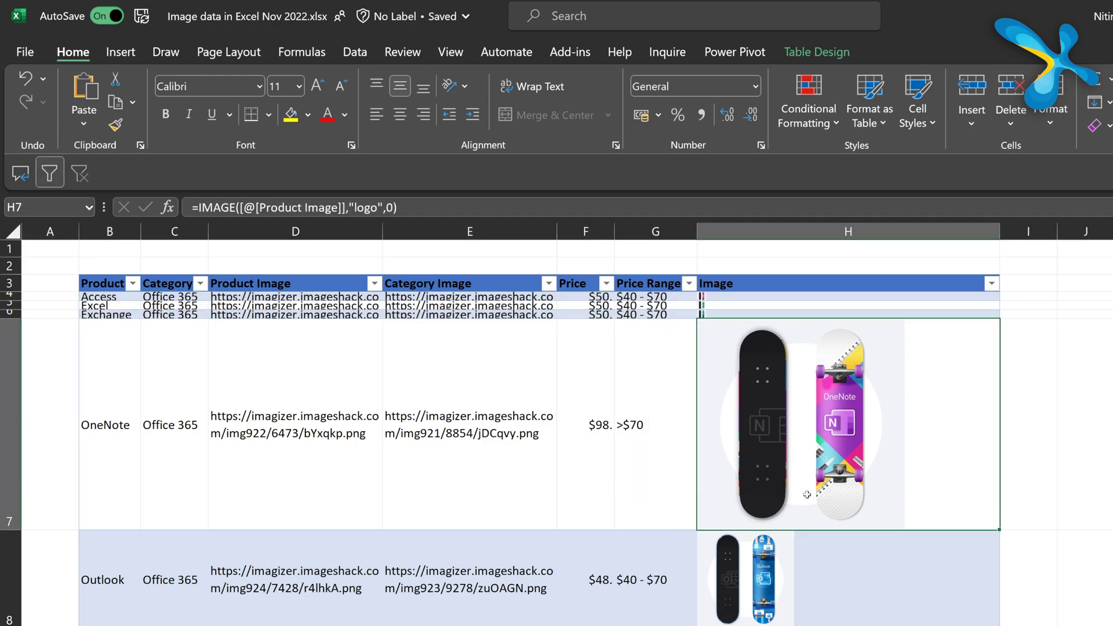
{"action": "double_click", "coordinate": [807, 494]}
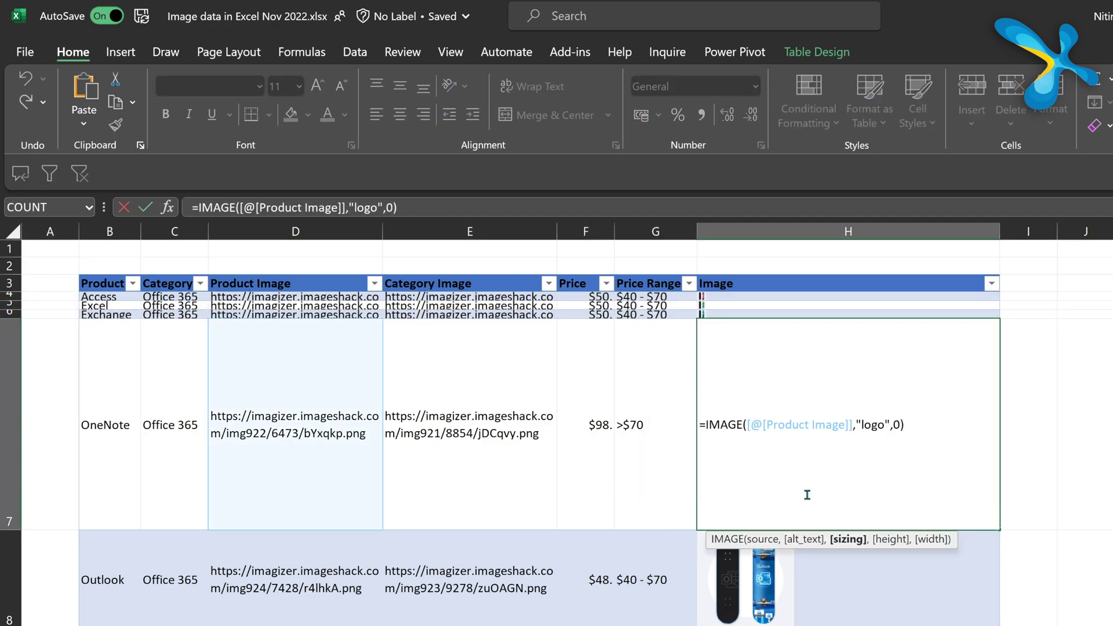
{"action": "key", "text": "BackSpace"}
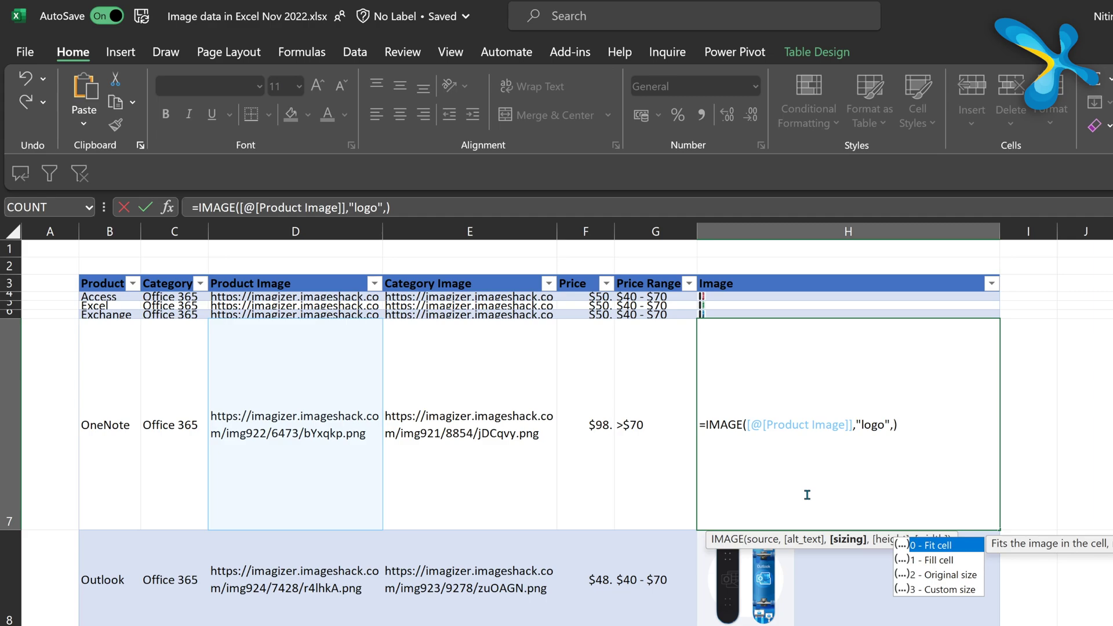
{"action": "type", "text": "0"}
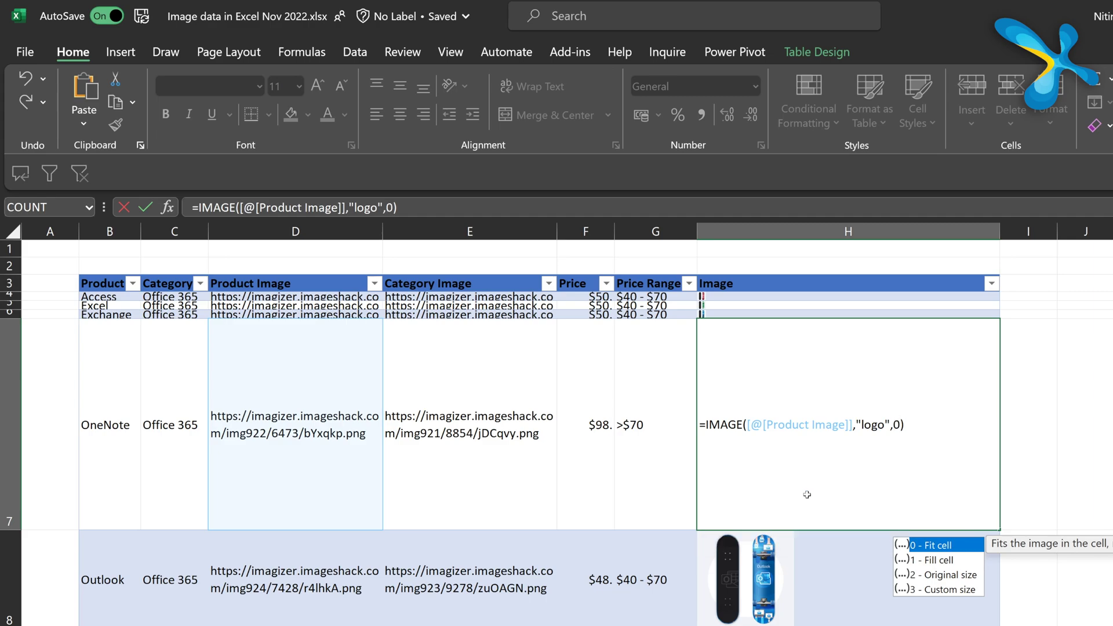
{"action": "key", "text": "Return"}
{"action": "left_click", "coordinate": [807, 495]}
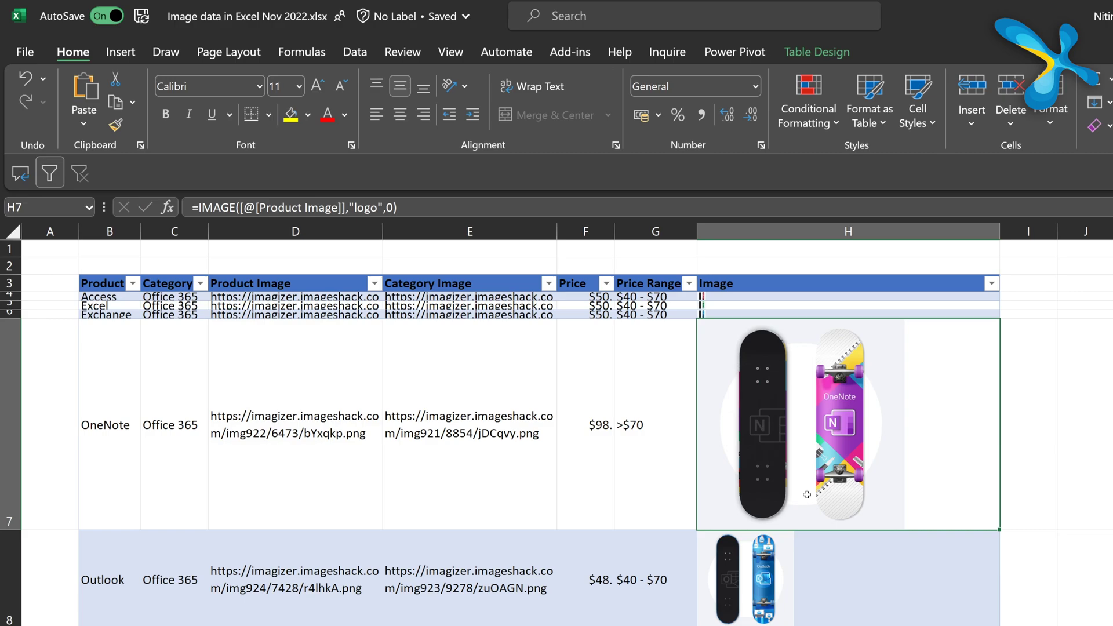
{"action": "key", "text": "F2"}
{"action": "key", "text": "Left"}
{"action": "key", "text": "BackSpace"}
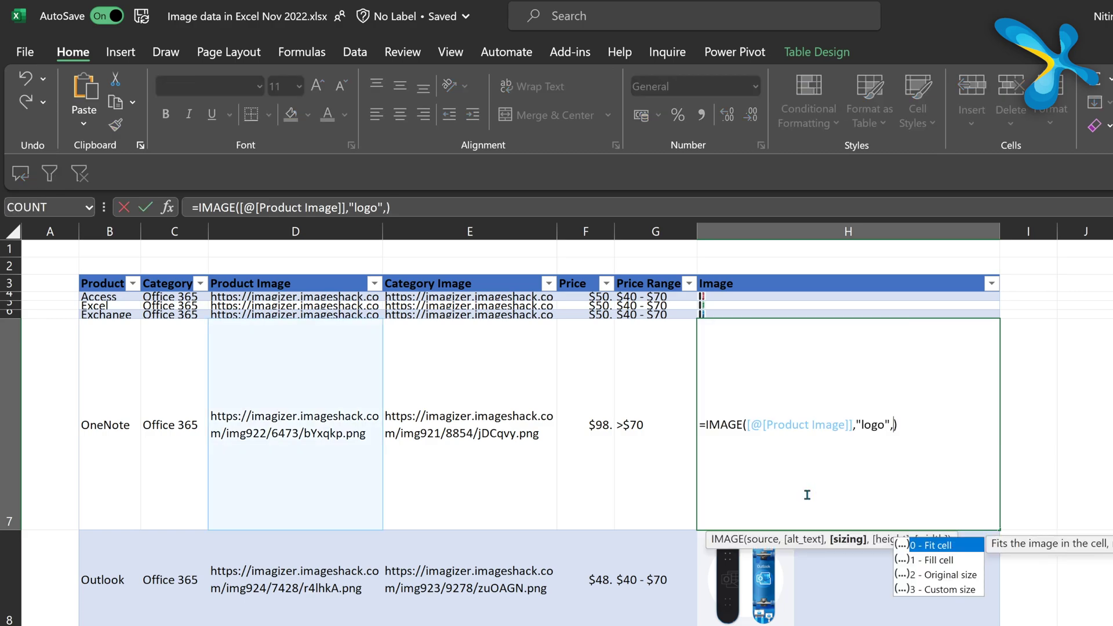
{"action": "type", "text": "1"}
{"action": "key", "text": "Return"}
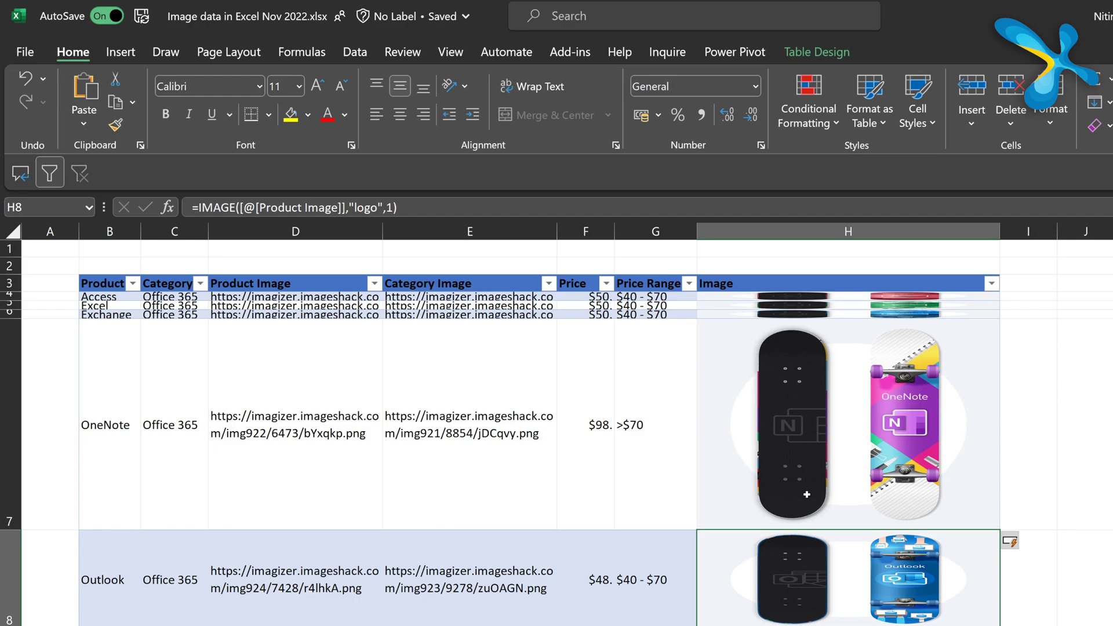
Step: Switch the IMAGE sizing argument to 2 - Original size
{"action": "double_click", "coordinate": [807, 495]}
{"action": "key", "text": "Escape"}
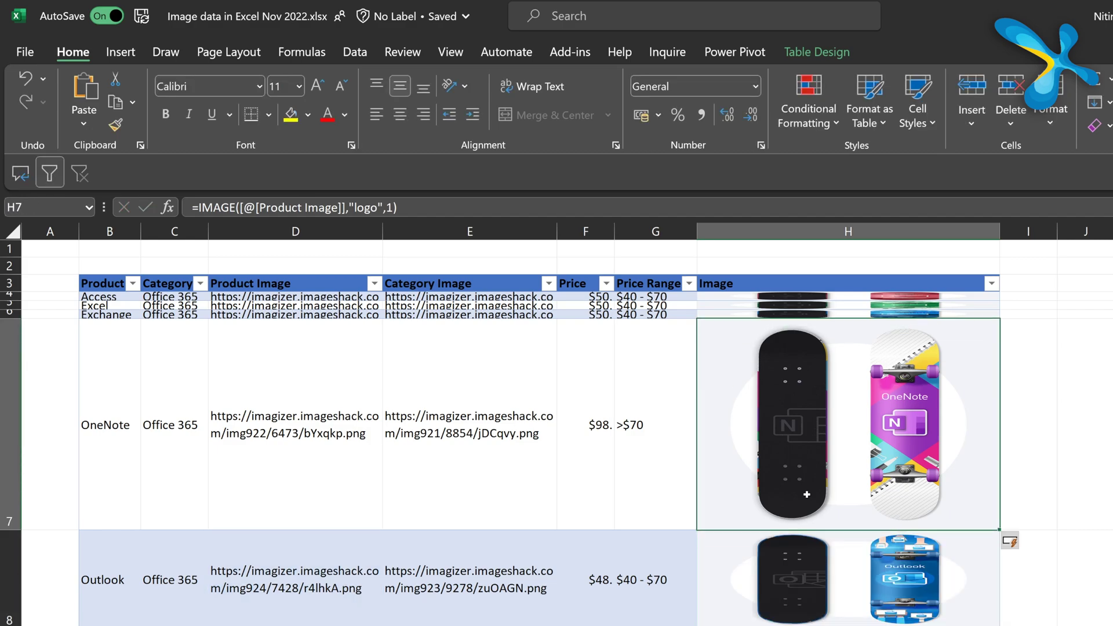
{"action": "double_click", "coordinate": [806, 495]}
{"action": "key", "text": "Left"}
{"action": "key", "text": "BackSpace"}
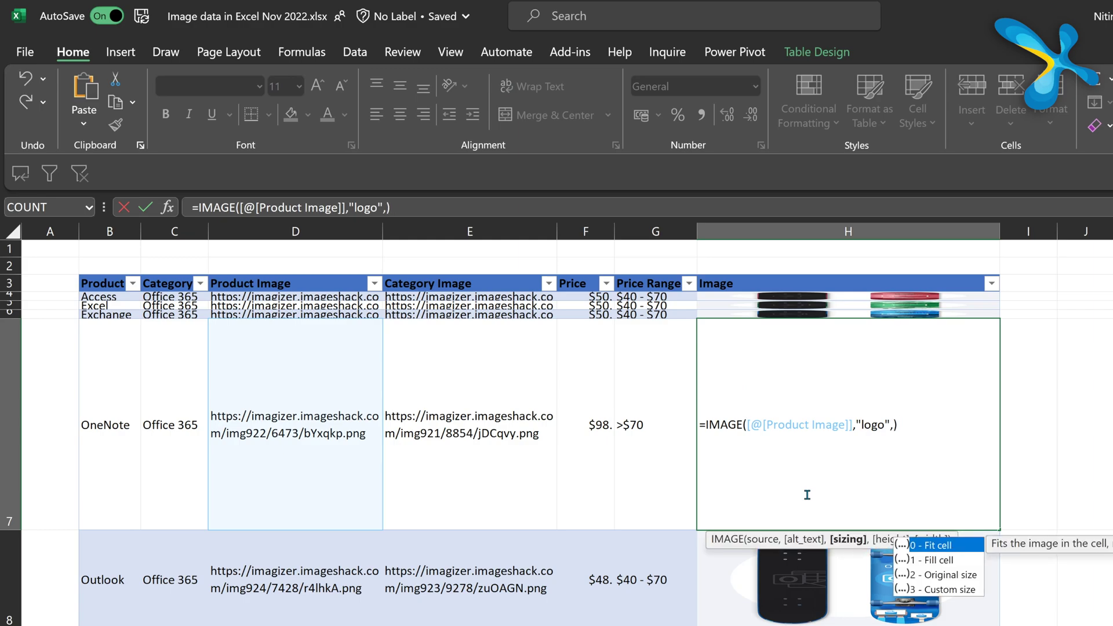
{"action": "key", "text": "Down"}
{"action": "key", "text": "Down"}
{"action": "key", "text": "Tab"}
{"action": "key", "text": "Return"}
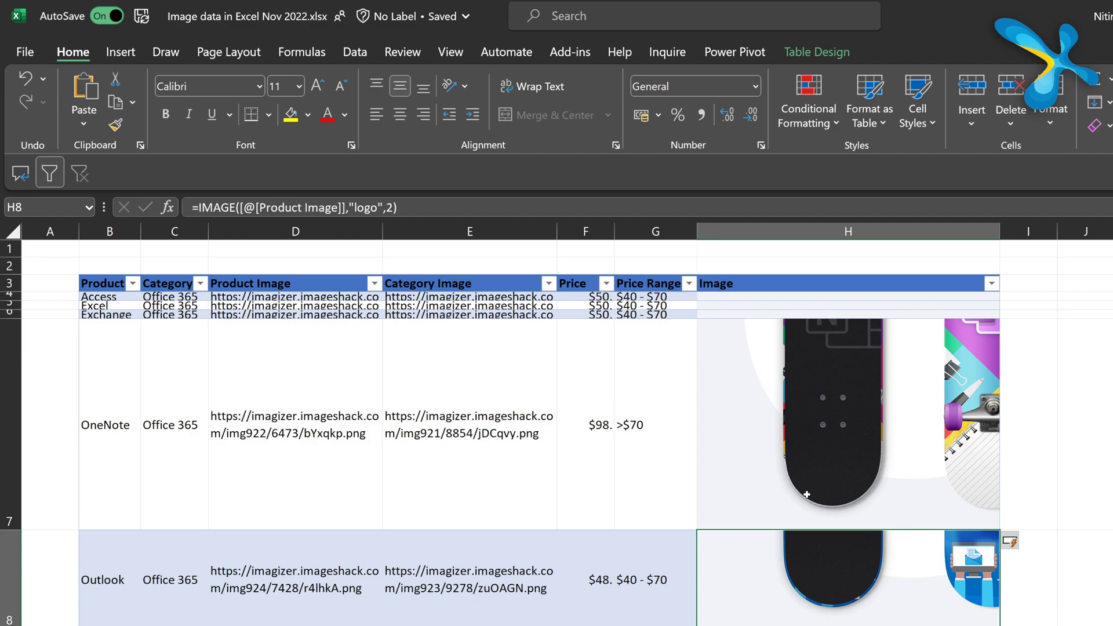
Step: Set H7's formula to =IMAGE([@[Product Image]],"logo",3,50,50) for 50×50 custom-sized pictures
{"action": "left_click", "coordinate": [806, 494]}
{"action": "double_click", "coordinate": [806, 494]}
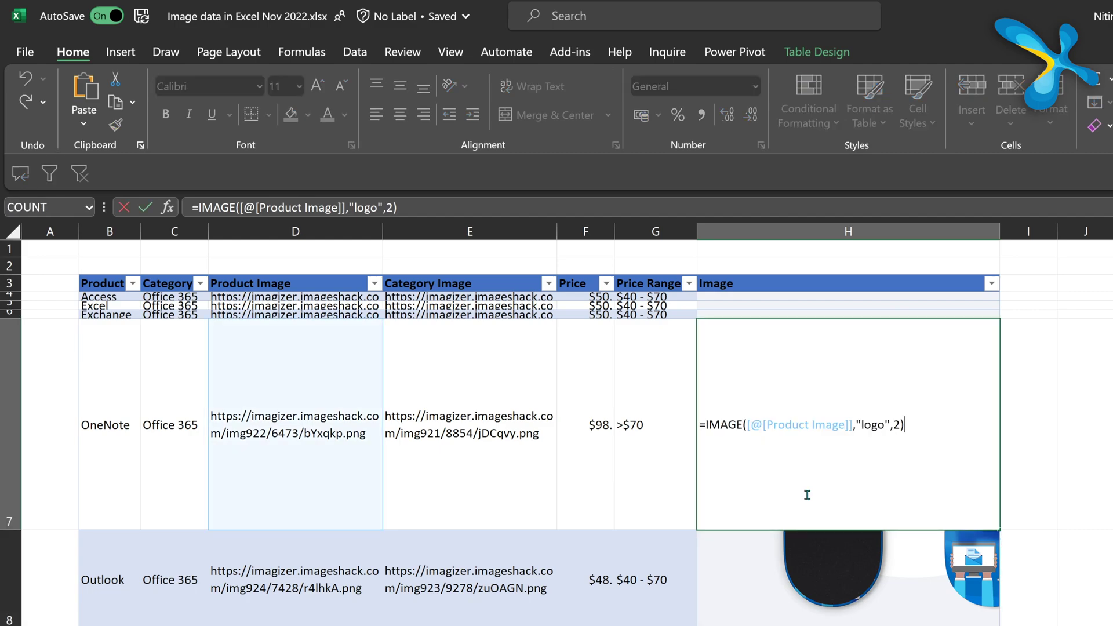
{"action": "key", "text": "Left"}
{"action": "key", "text": "BackSpace"}
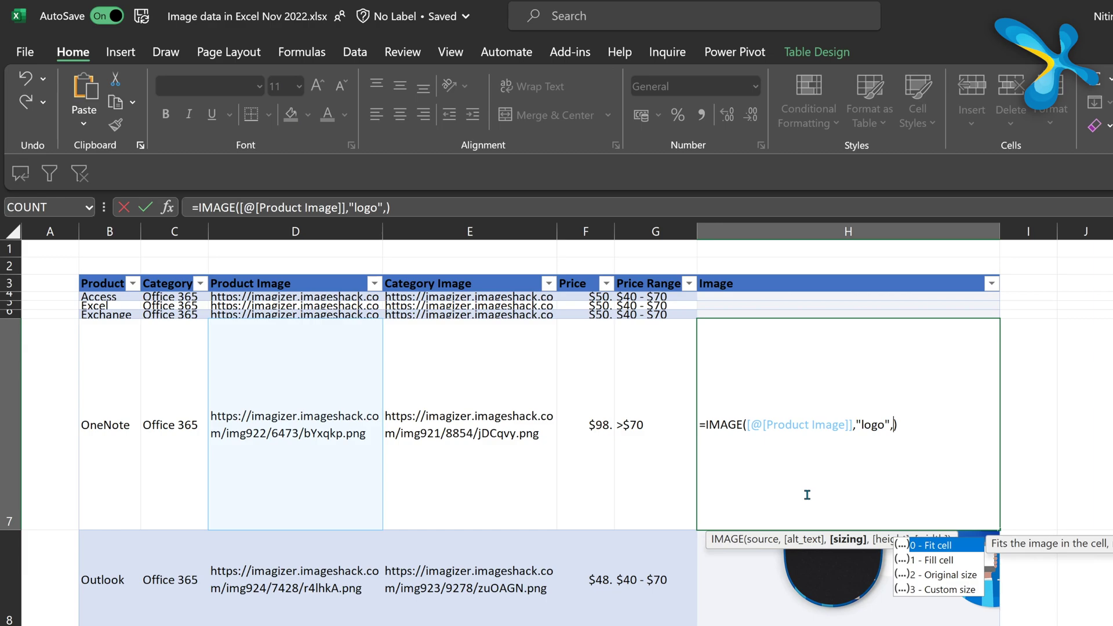
{"action": "type", "text": "3"}
{"action": "key", "text": "Return"}
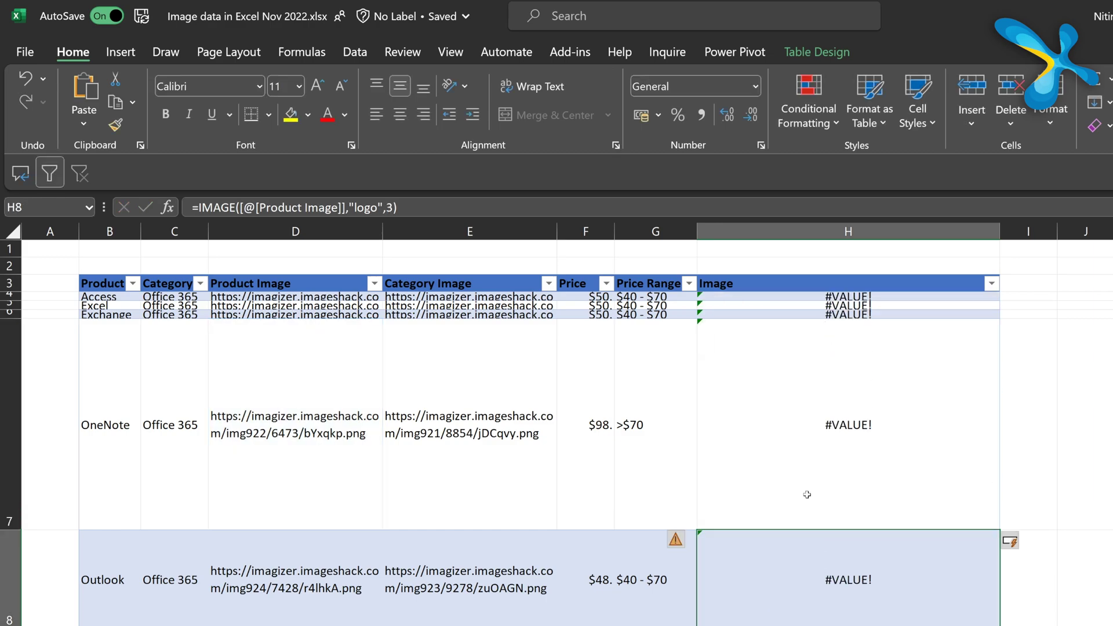
{"action": "left_click", "coordinate": [807, 495]}
{"action": "key", "text": "F2"}
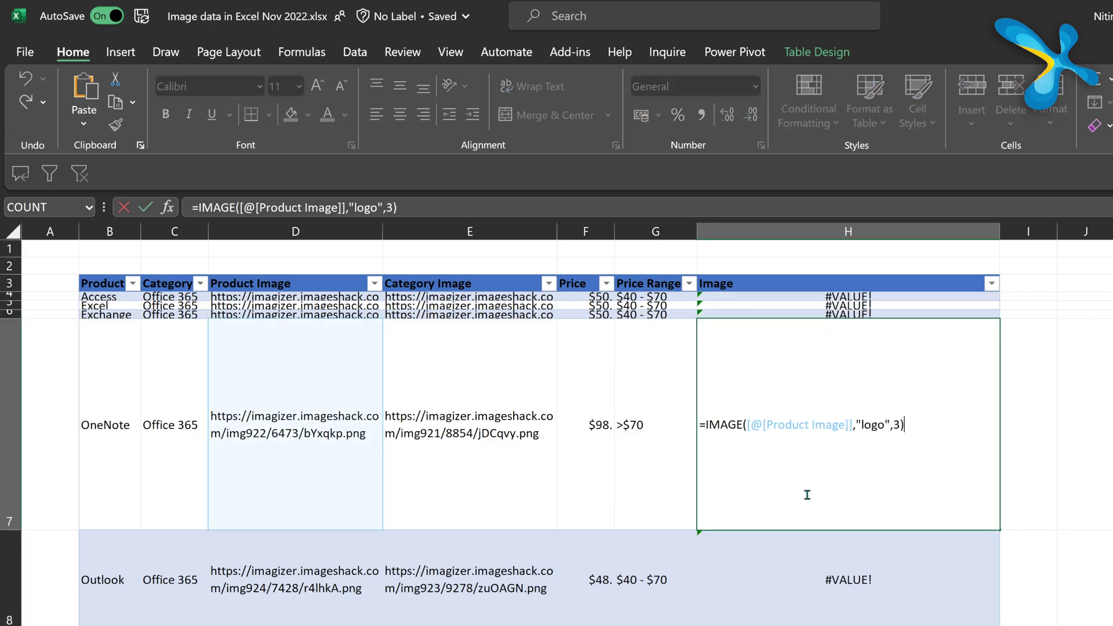
{"action": "type", "text": ","}
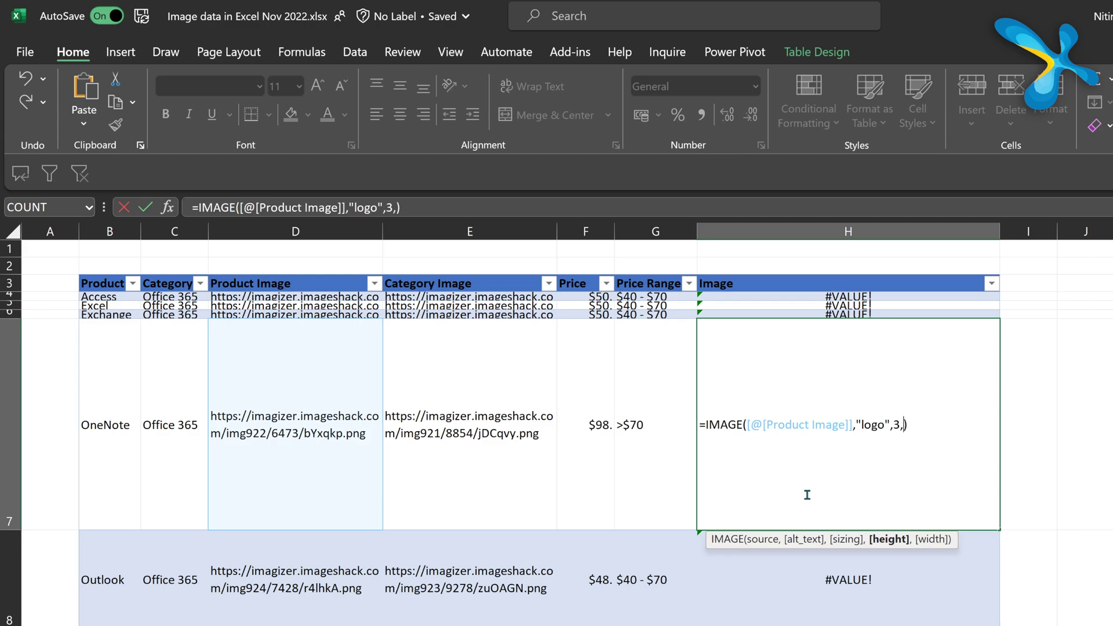
{"action": "type", "text": "50,50"}
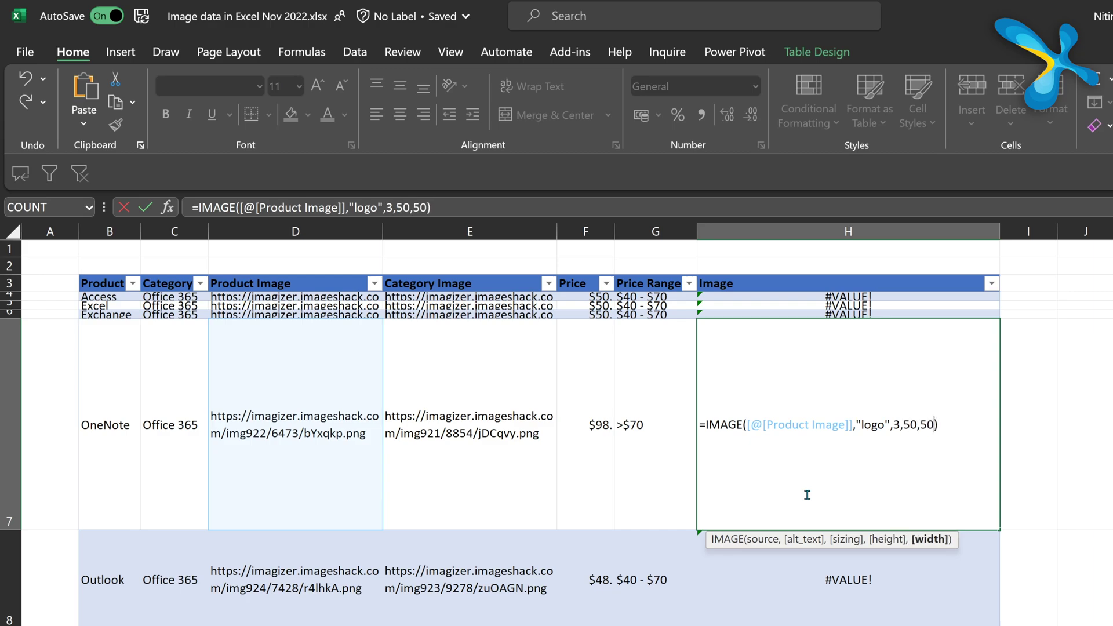
{"action": "key", "text": "Return"}
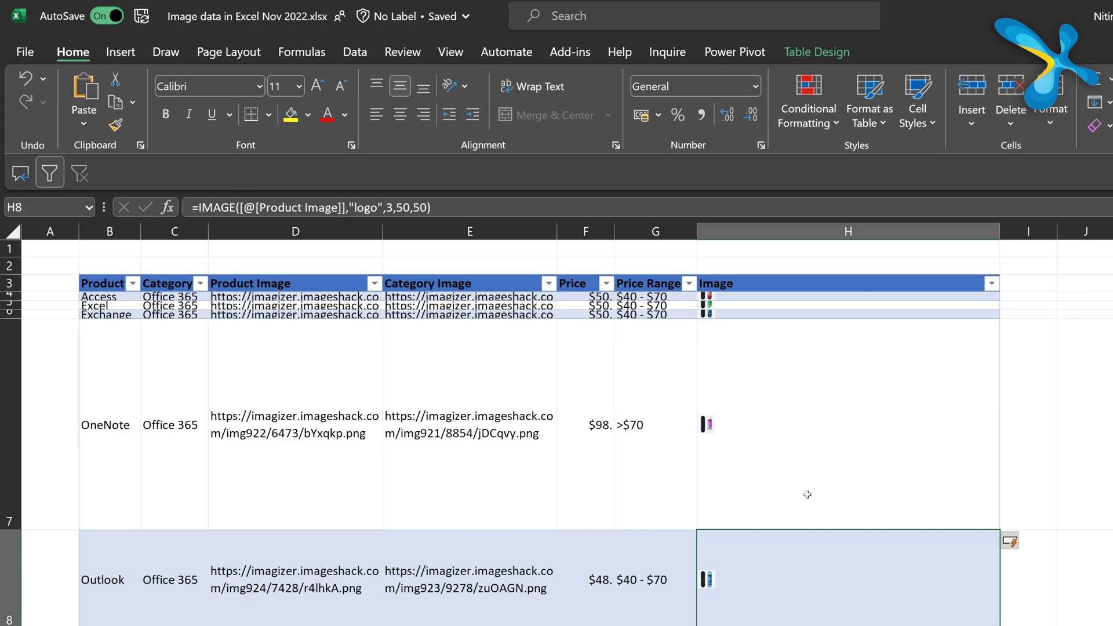
{"action": "left_click", "coordinate": [748, 607]}
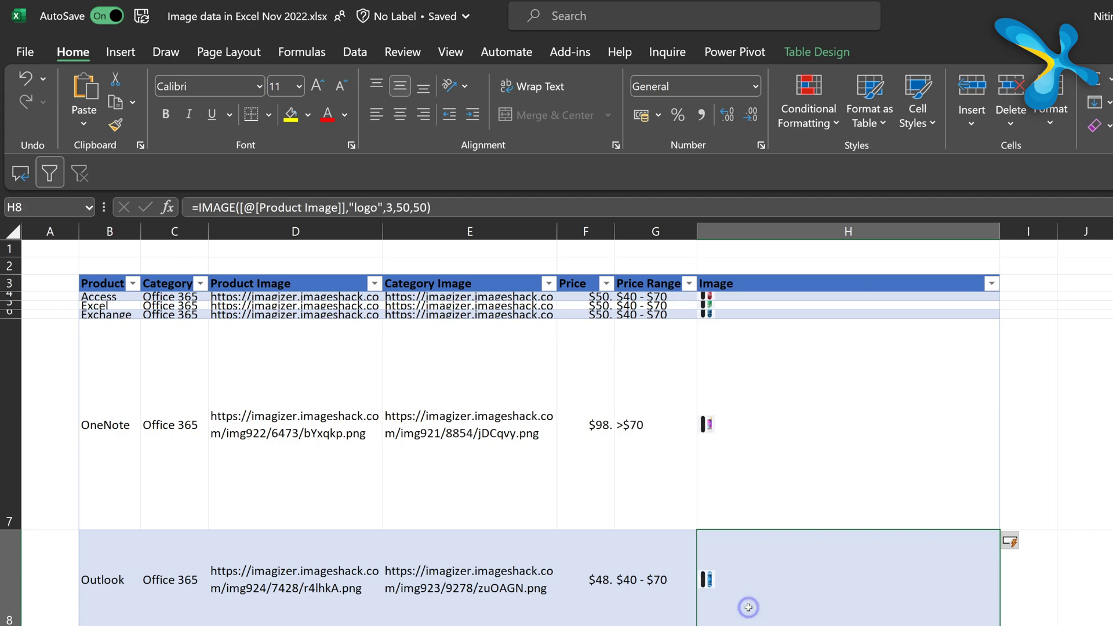